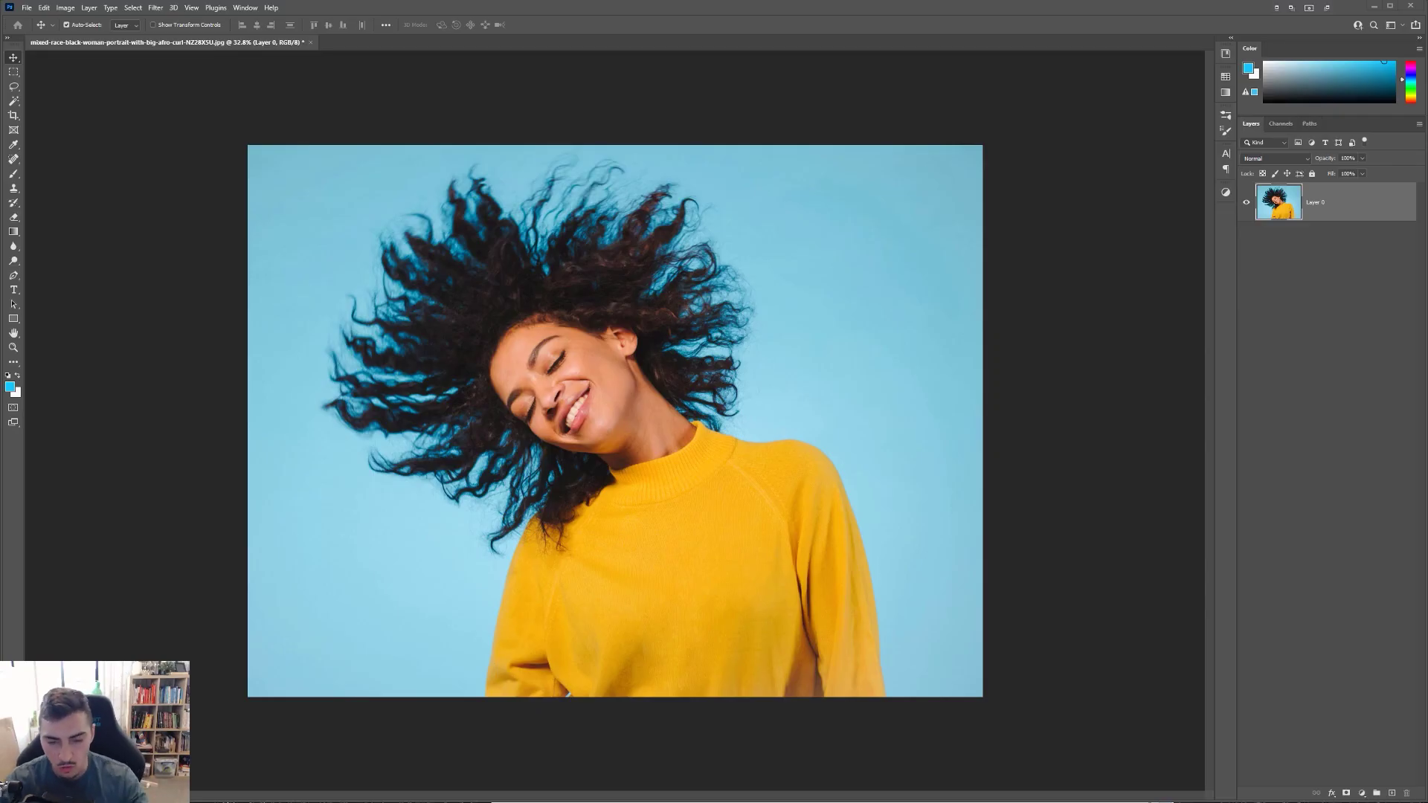
# - Select the woman automatically with the Select Subject command
pyautogui.scroll(1, 153, 317)
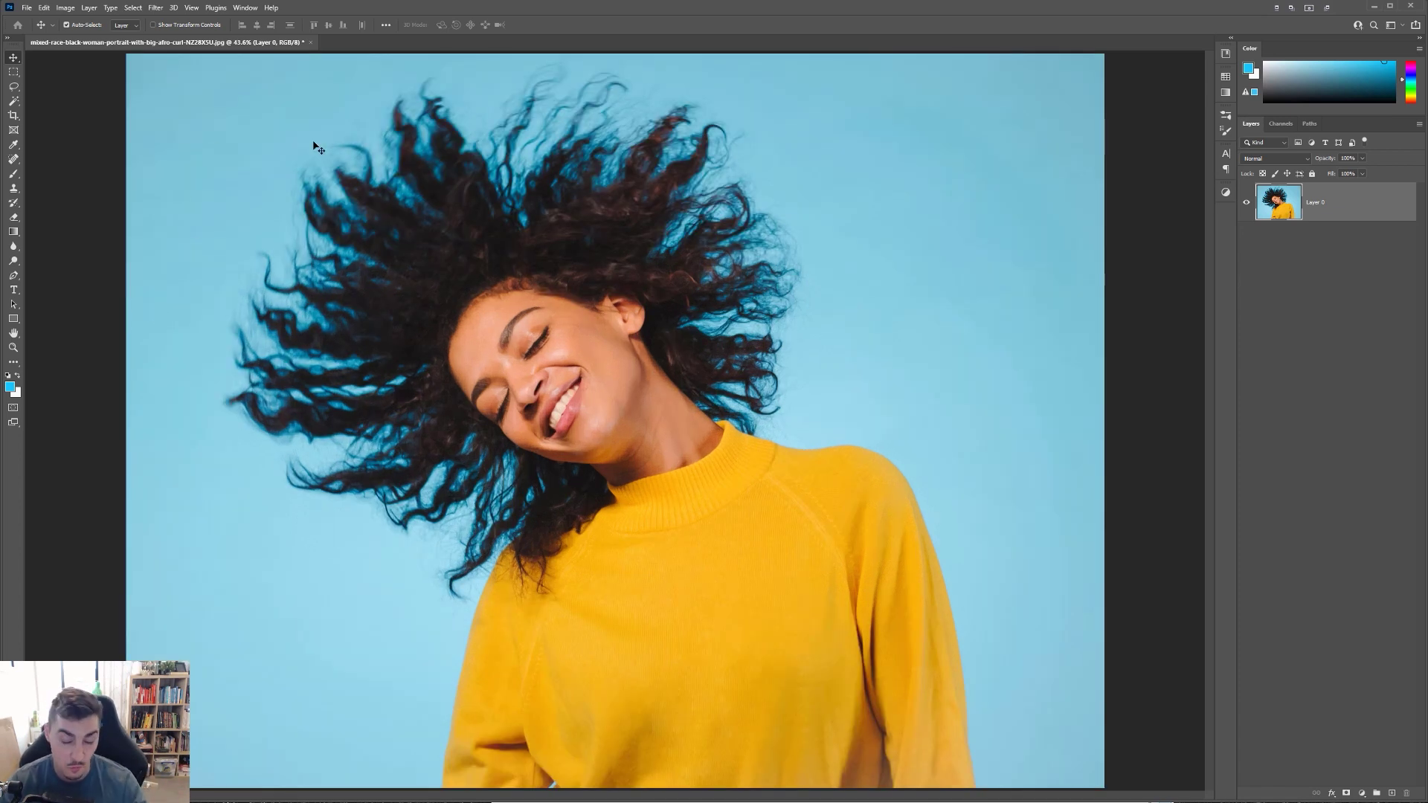
pyautogui.scroll(-1, 223, 260)
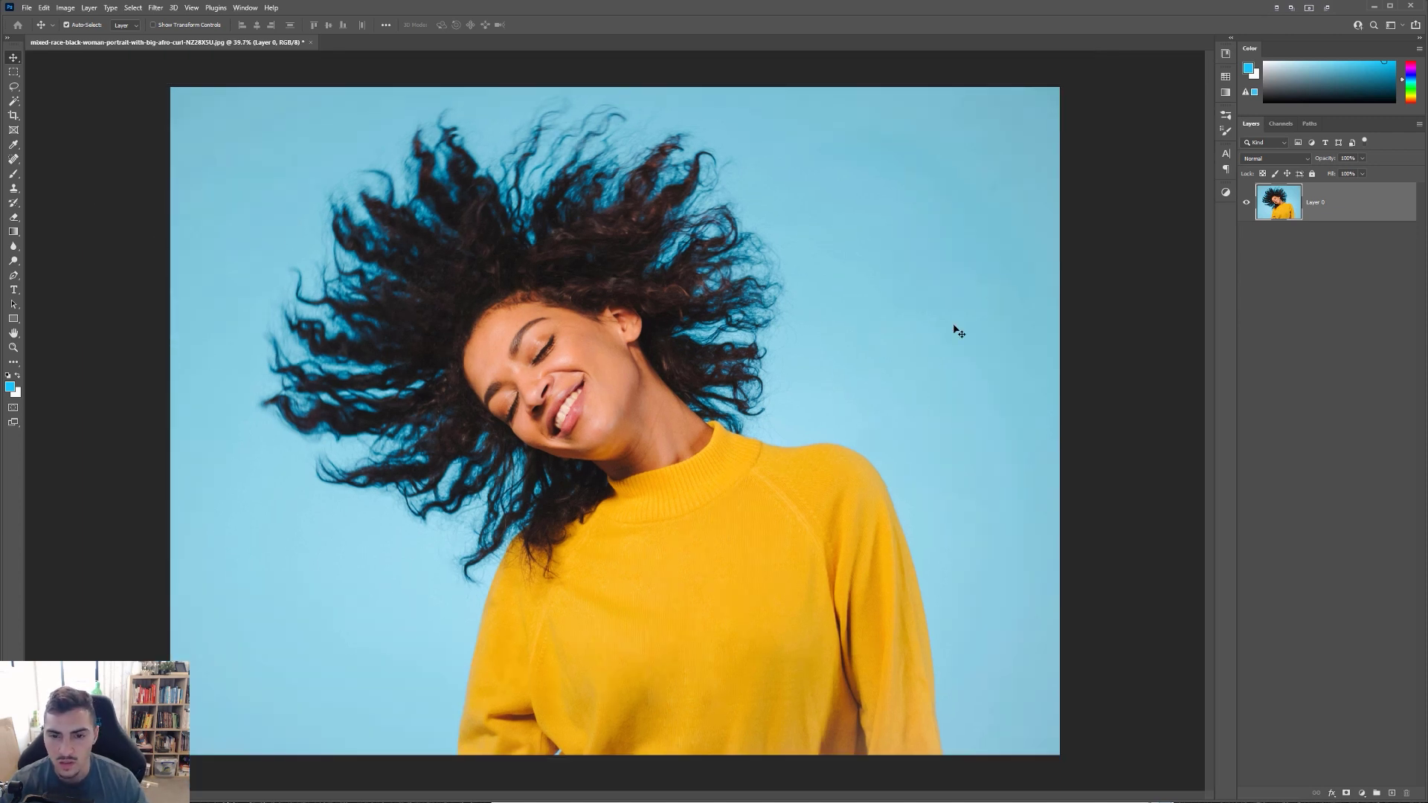
pyautogui.scroll(4, 967, 336)
pyautogui.scroll(-4, 930, 358)
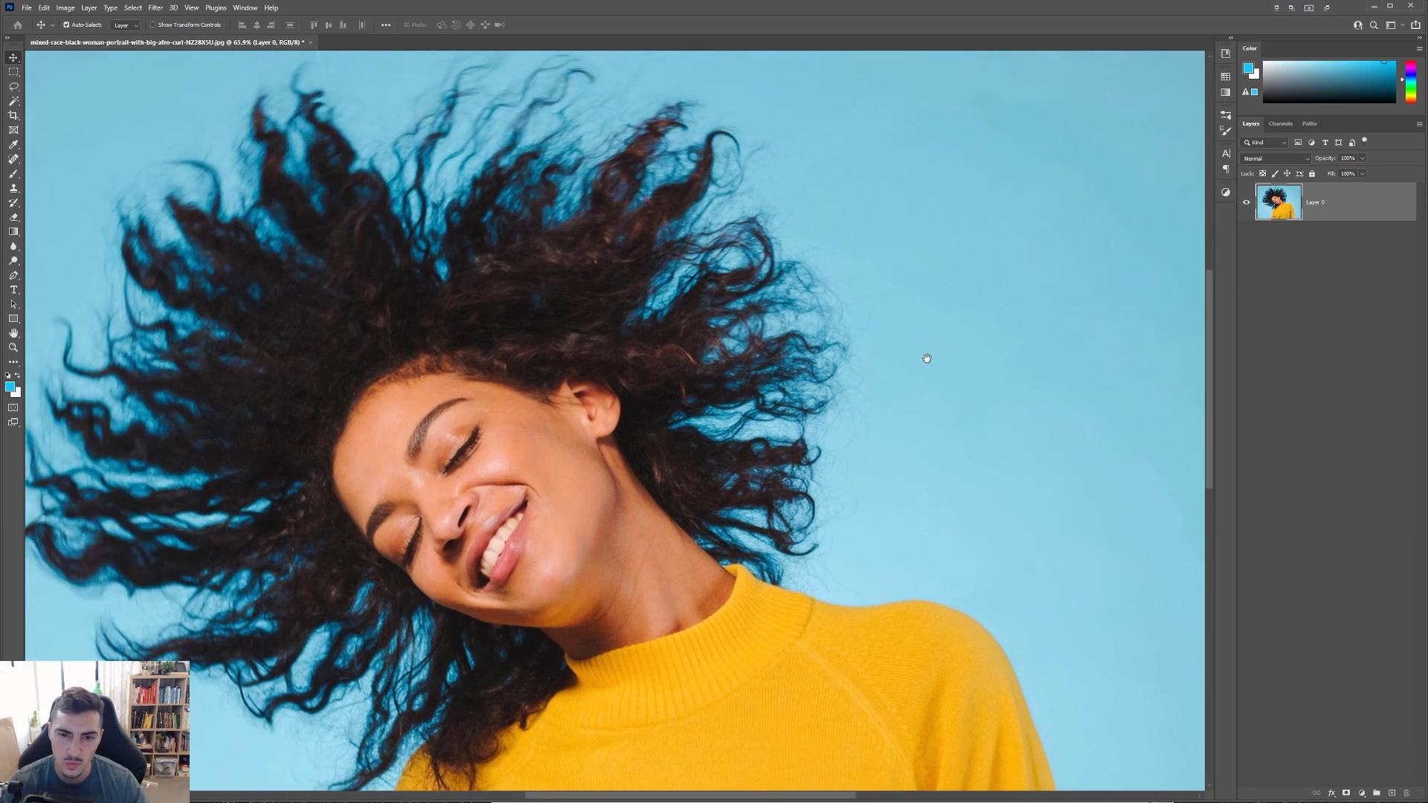
pyautogui.scroll(-1, 929, 357)
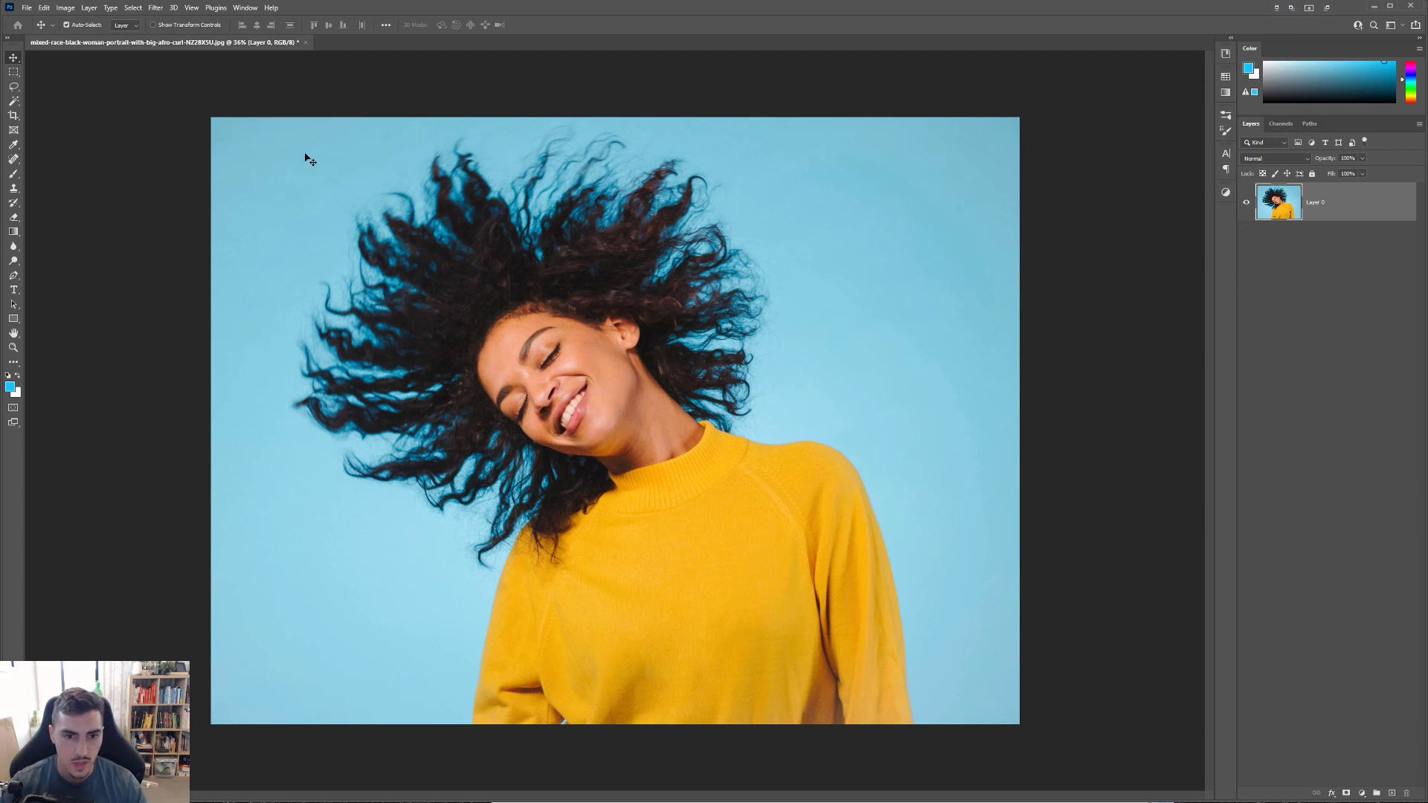
pyautogui.click(139, 9)
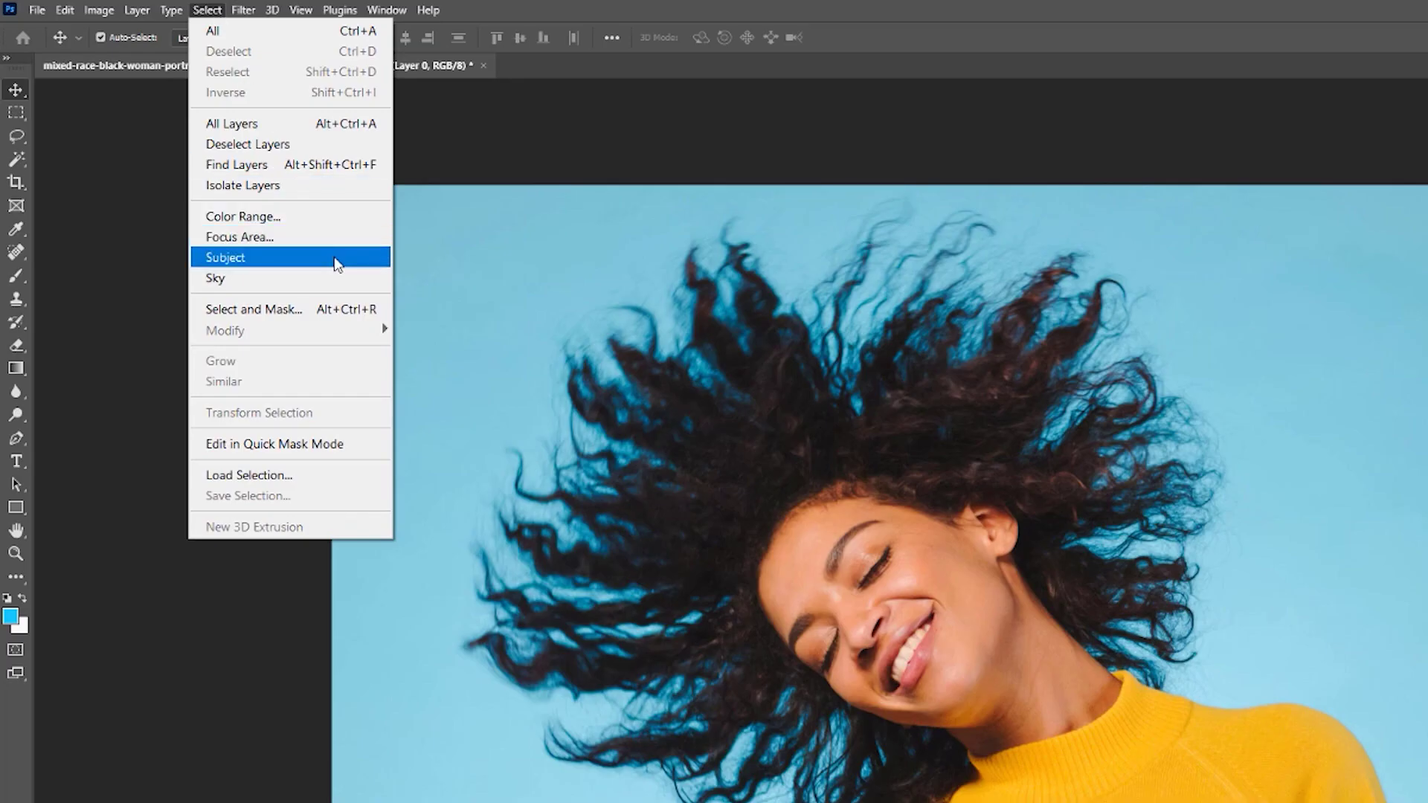
pyautogui.click(337, 259)
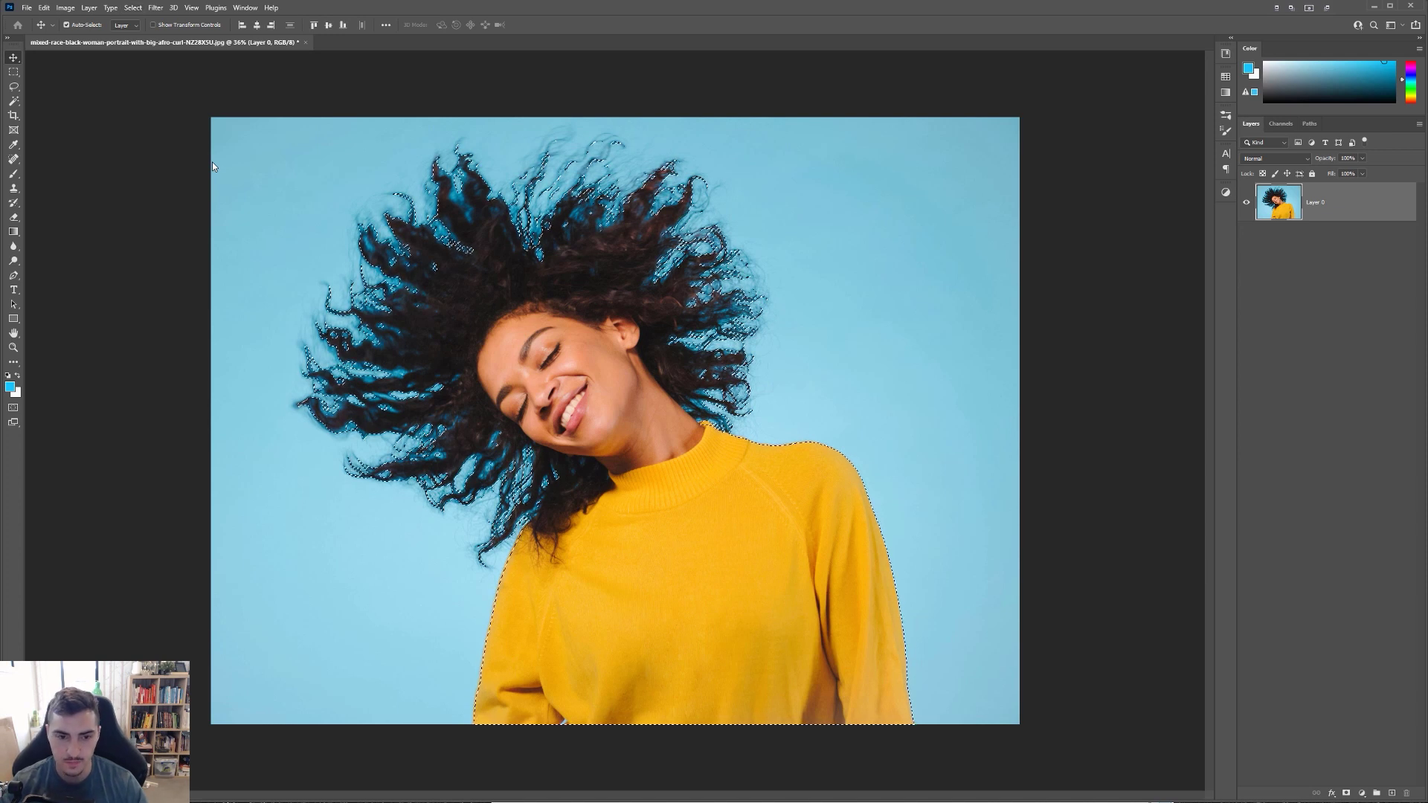
# - Add the missed tip of the sweater collar beside the neck to the selection with the Lasso tool
pyautogui.scroll(7, 401, 379)
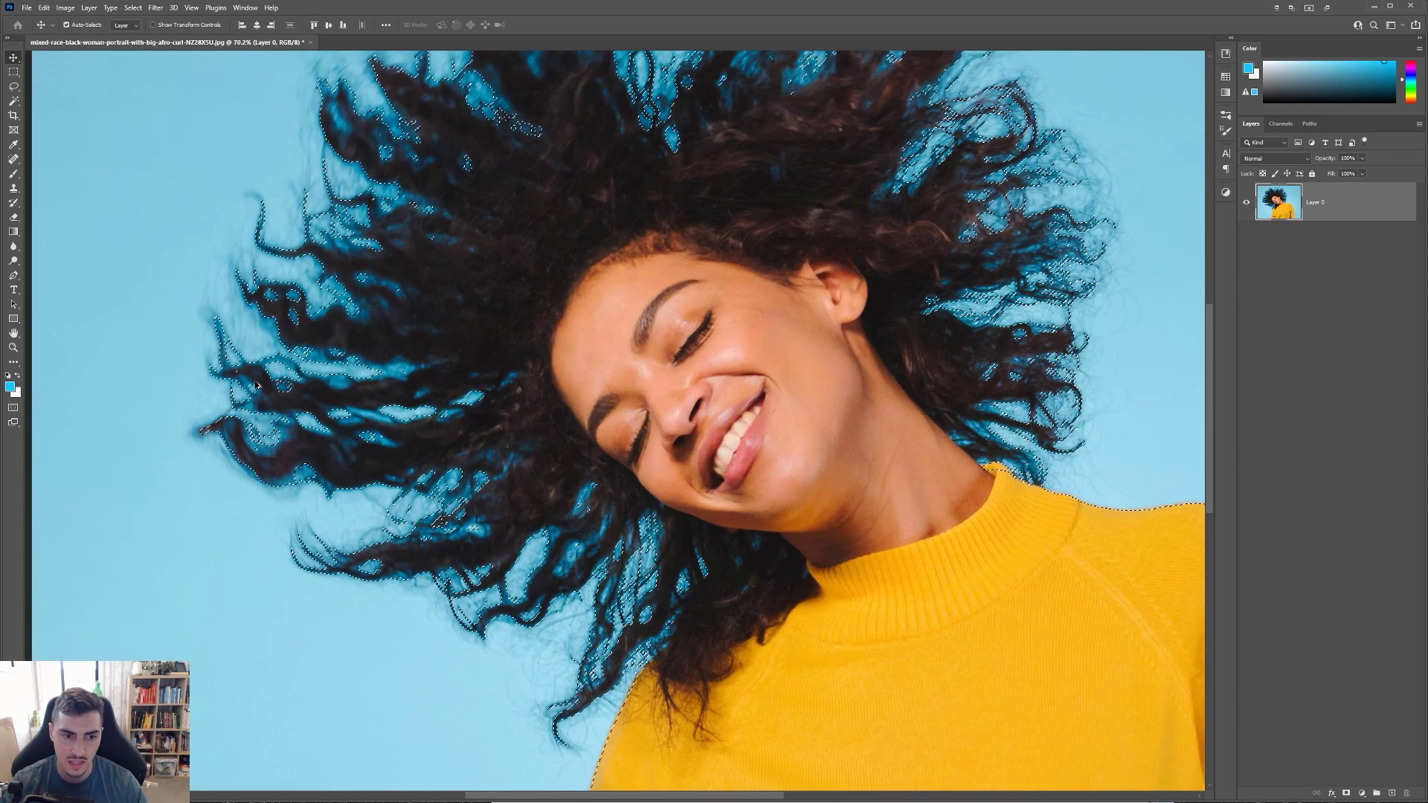
pyautogui.scroll(2, 257, 384)
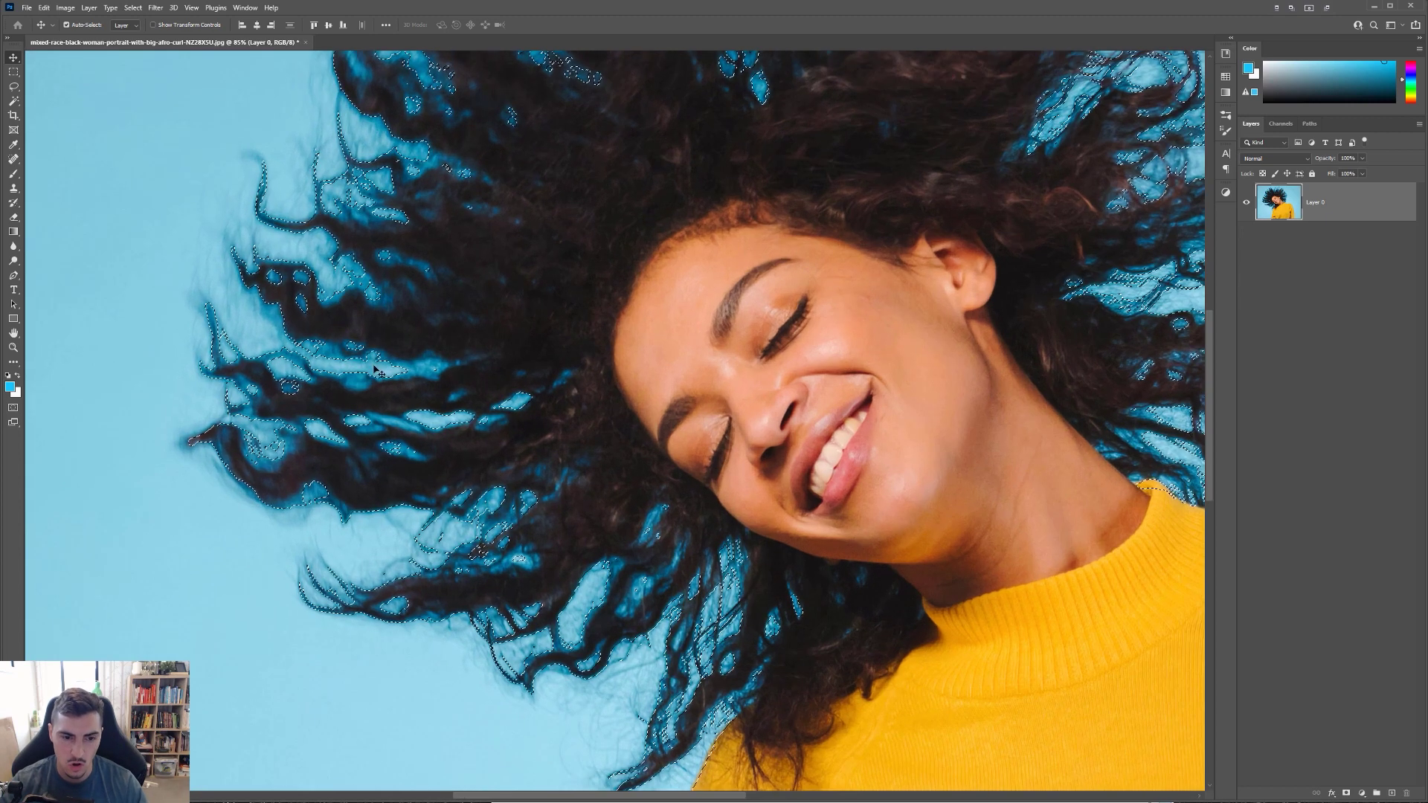
pyautogui.moveTo(944, 760); pyautogui.dragTo(743, 365)
pyautogui.scroll(-2, 417, 372)
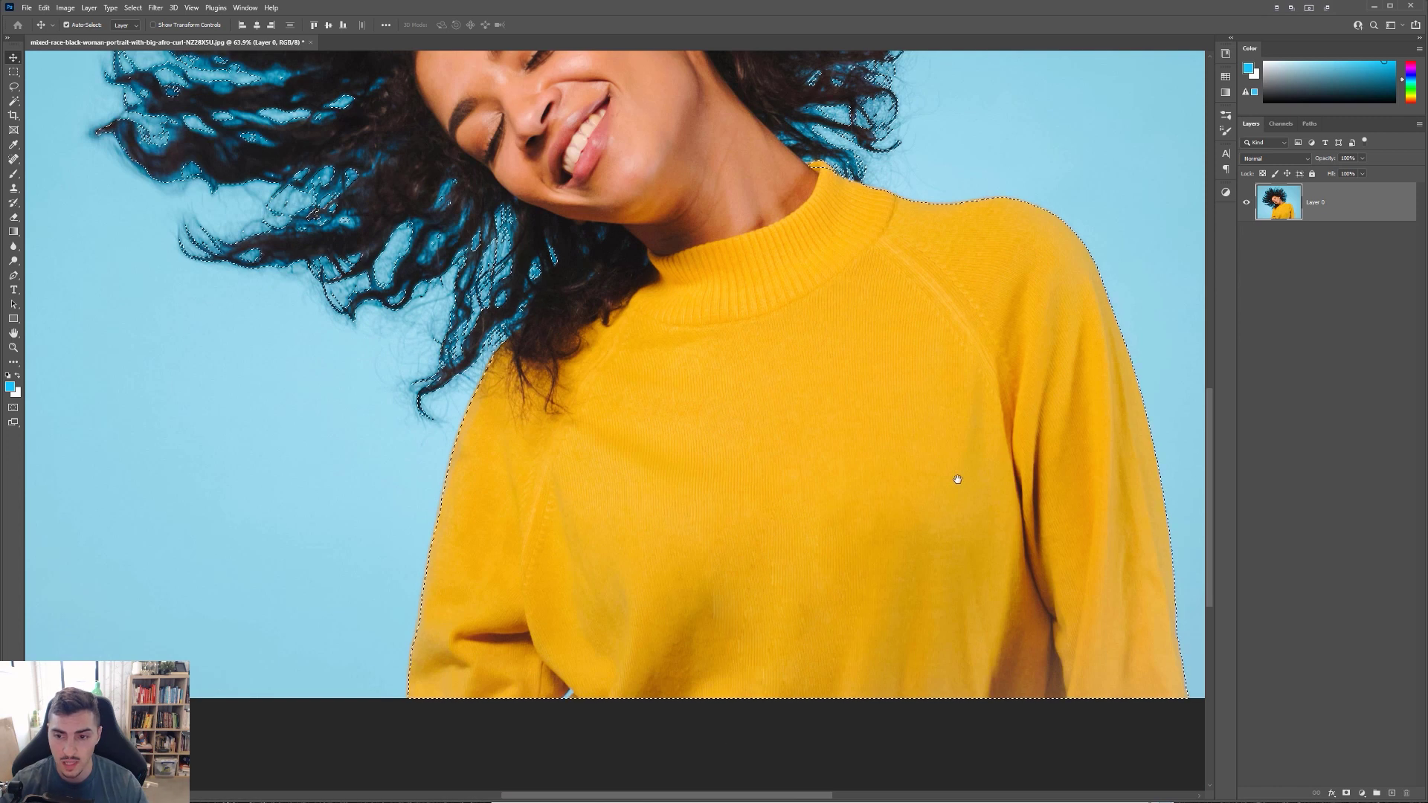
pyautogui.moveTo(944, 496); pyautogui.dragTo(745, 568)
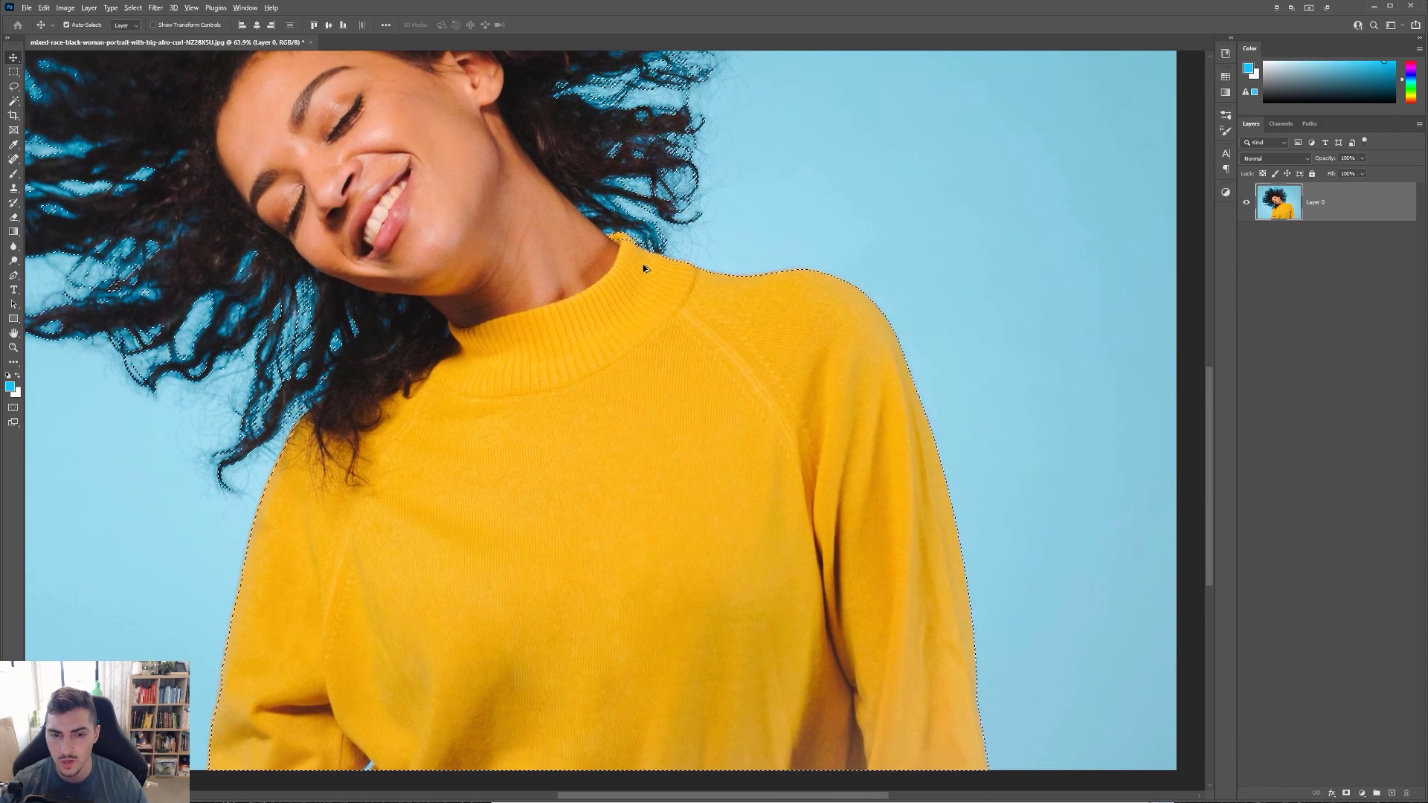
pyautogui.scroll(8, 644, 268)
pyautogui.press('l')
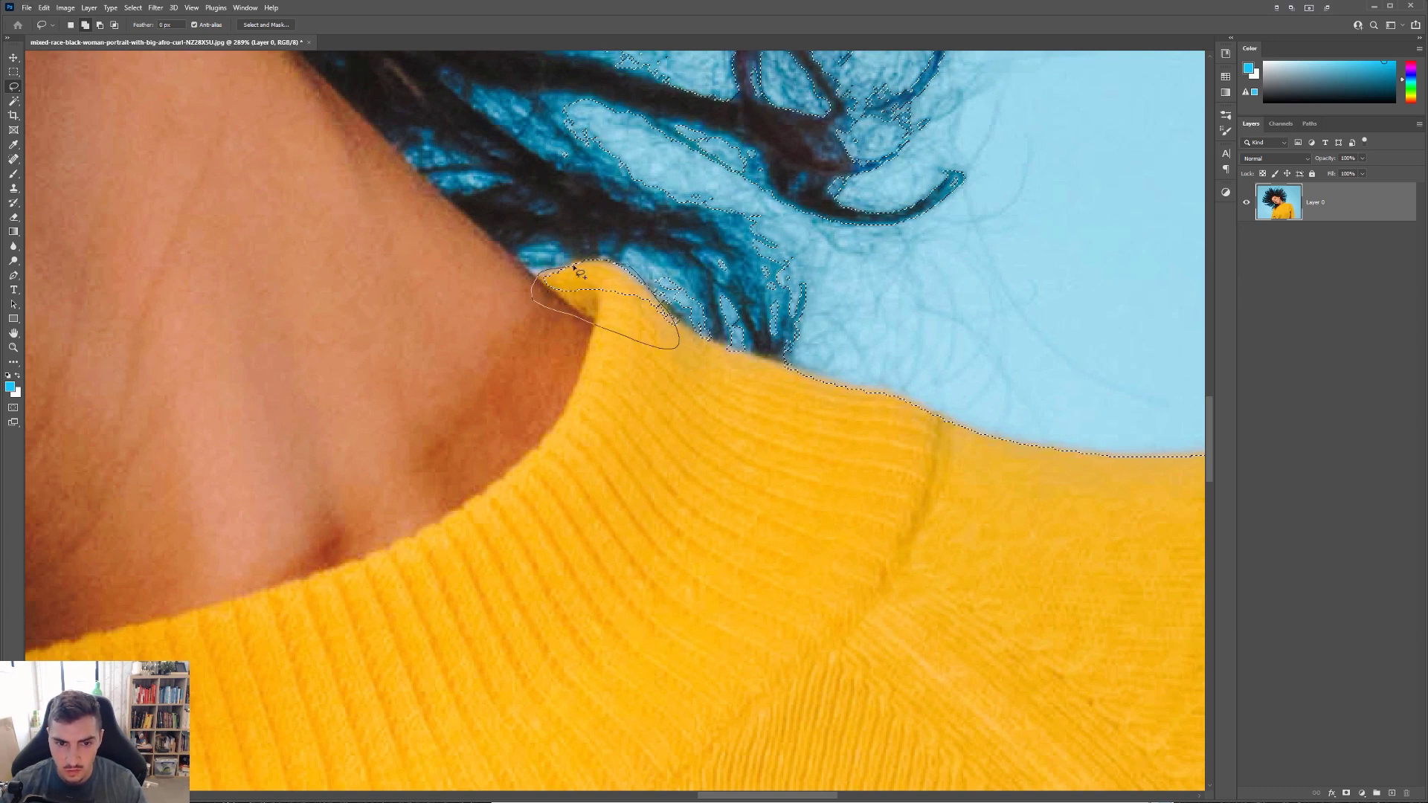
pyautogui.moveTo(628, 270)
pyautogui.mouseDown()
pyautogui.moveTo(595, 259)
pyautogui.moveTo(555, 270)
pyautogui.moveTo(573, 293)
pyautogui.moveTo(606, 265)
pyautogui.mouseUp()
pyautogui.scroll(4, 603, 270)
pyautogui.scroll(-9, 622, 300)
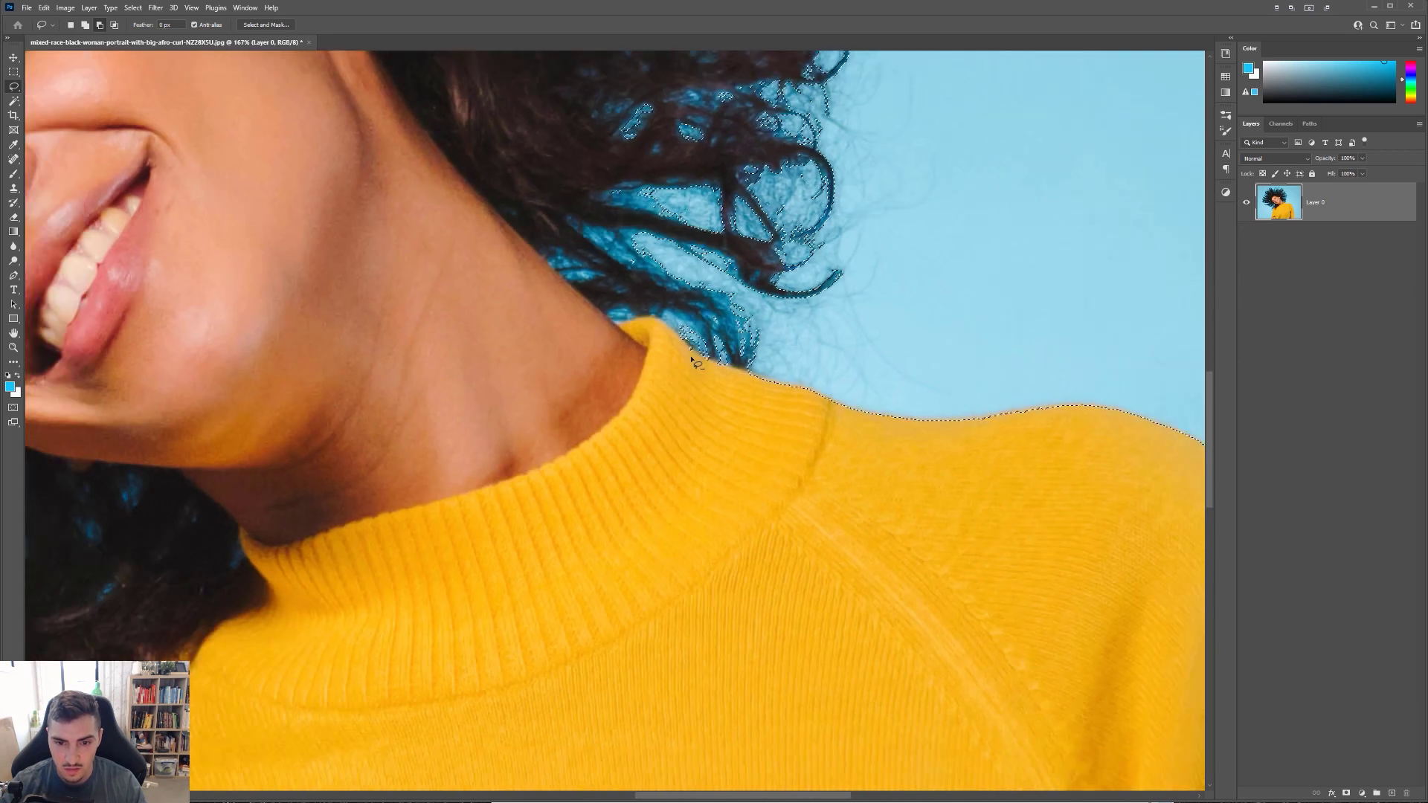
pyautogui.scroll(-4, 693, 361)
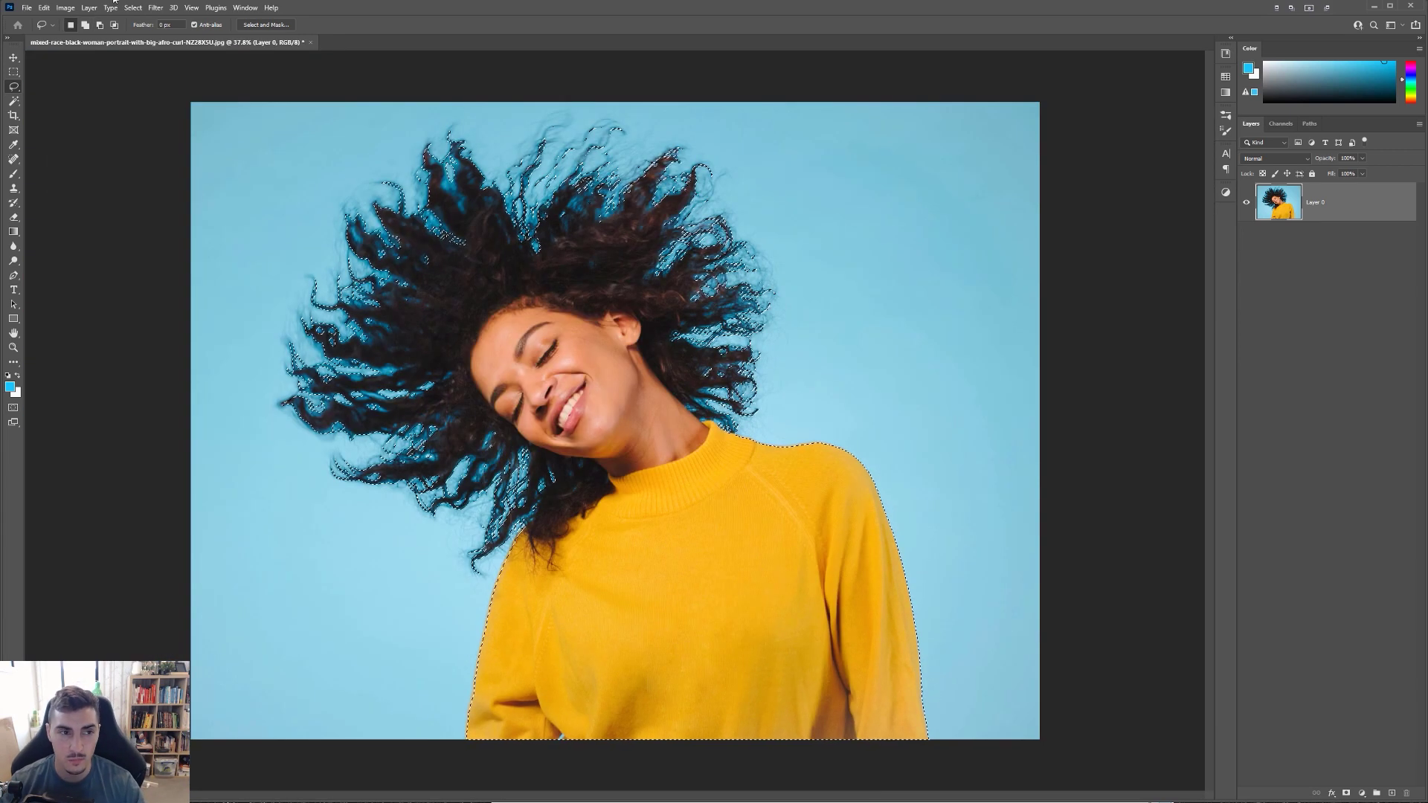
# - Open the selection in Select and Mask and set the refine mode to Color Aware
pyautogui.click(140, 10)
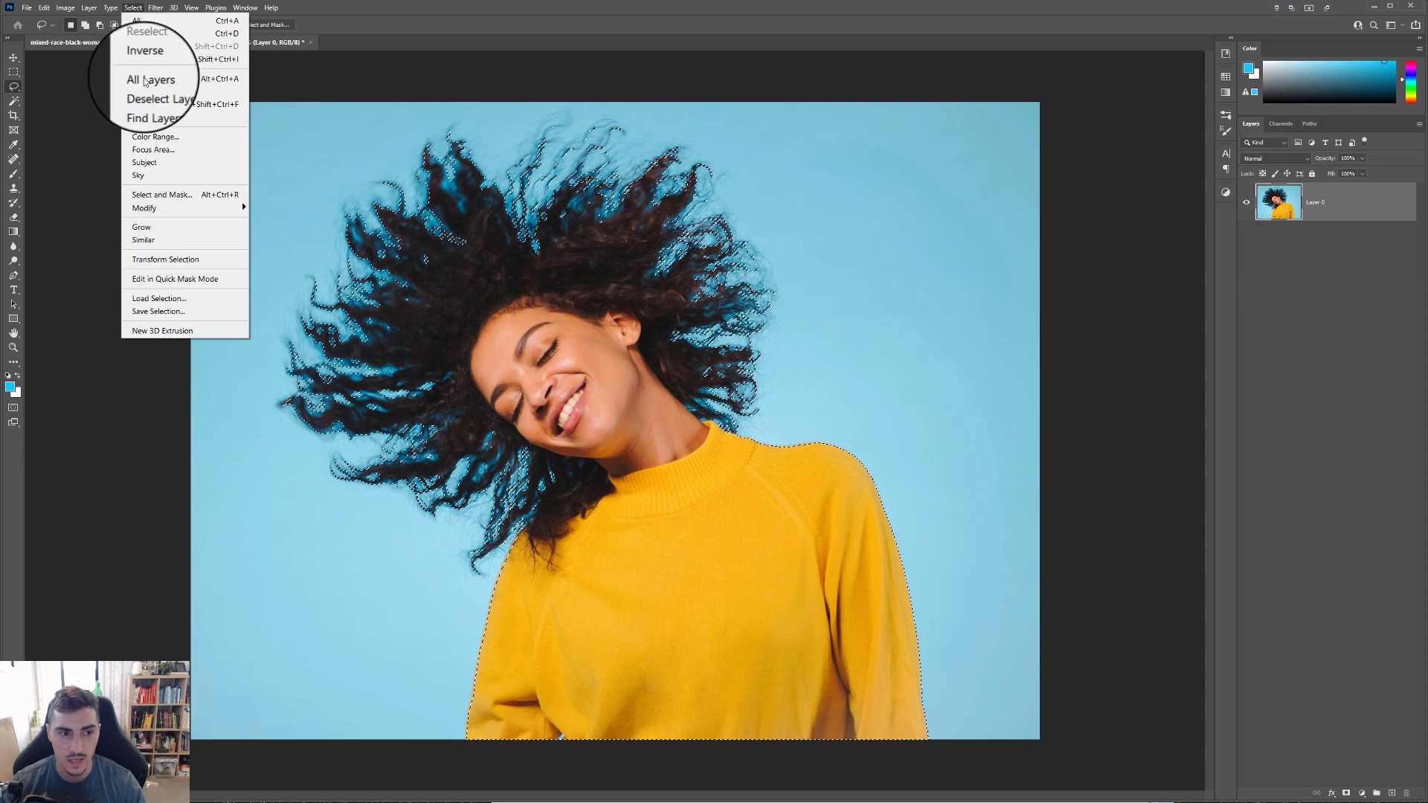
pyautogui.click(171, 194)
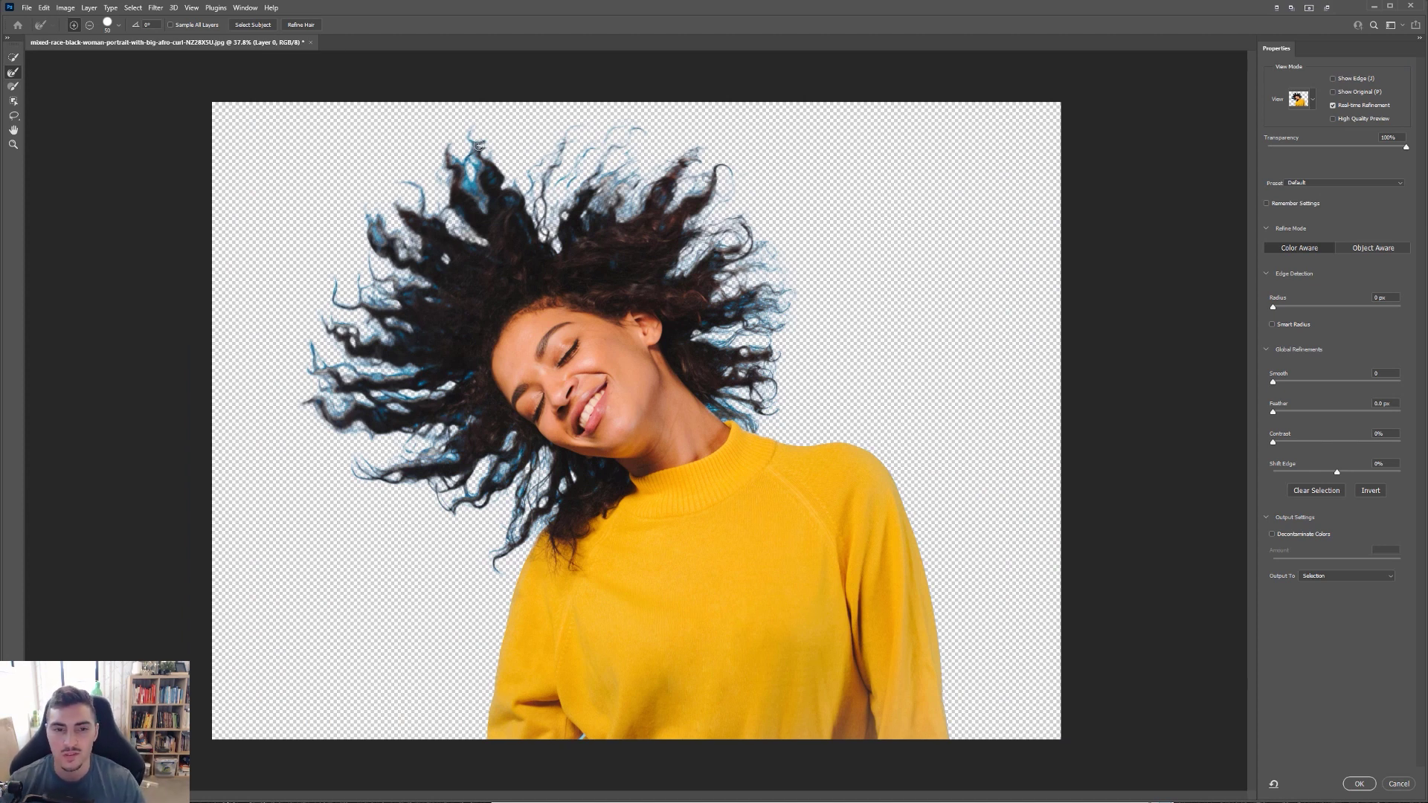
pyautogui.scroll(12, 804, 287)
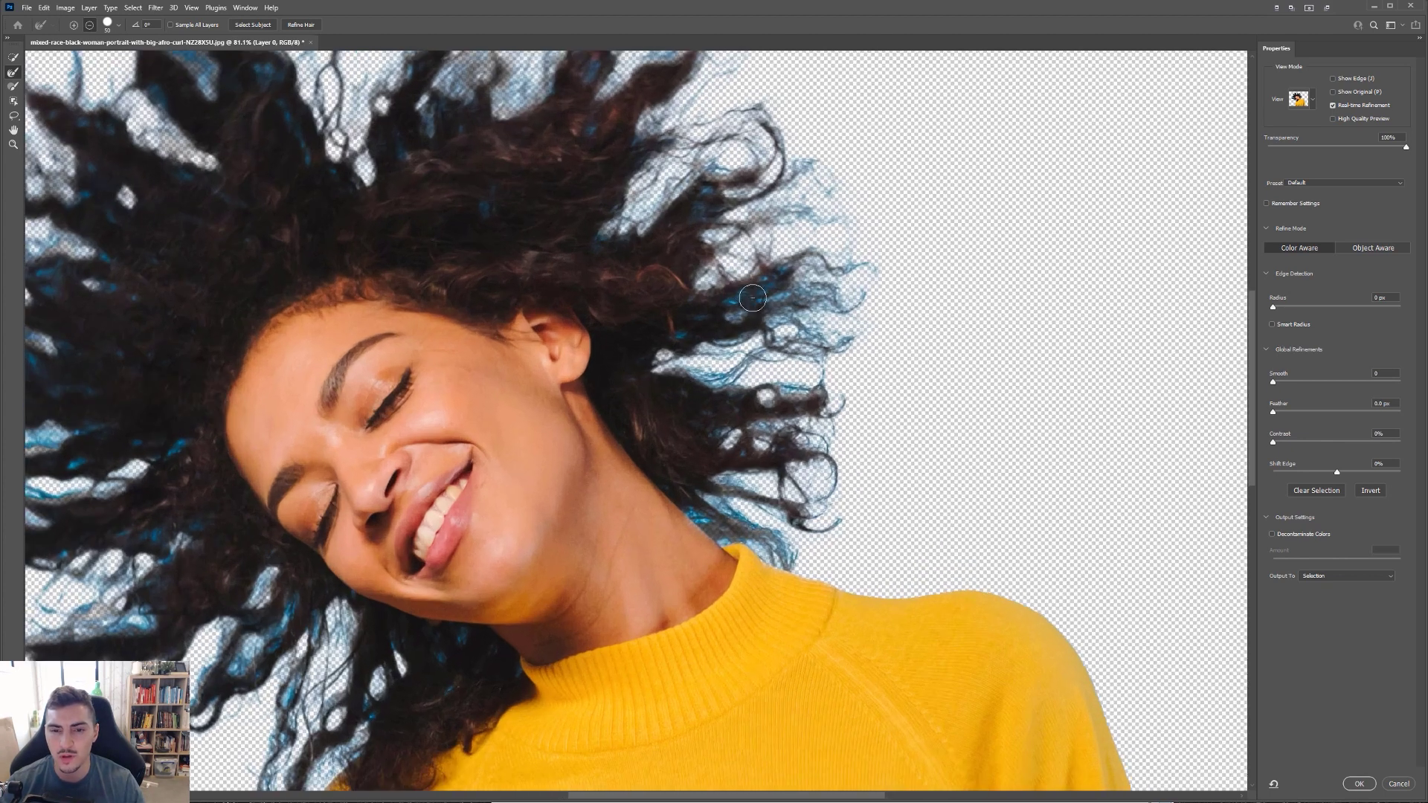
pyautogui.scroll(-3, 814, 305)
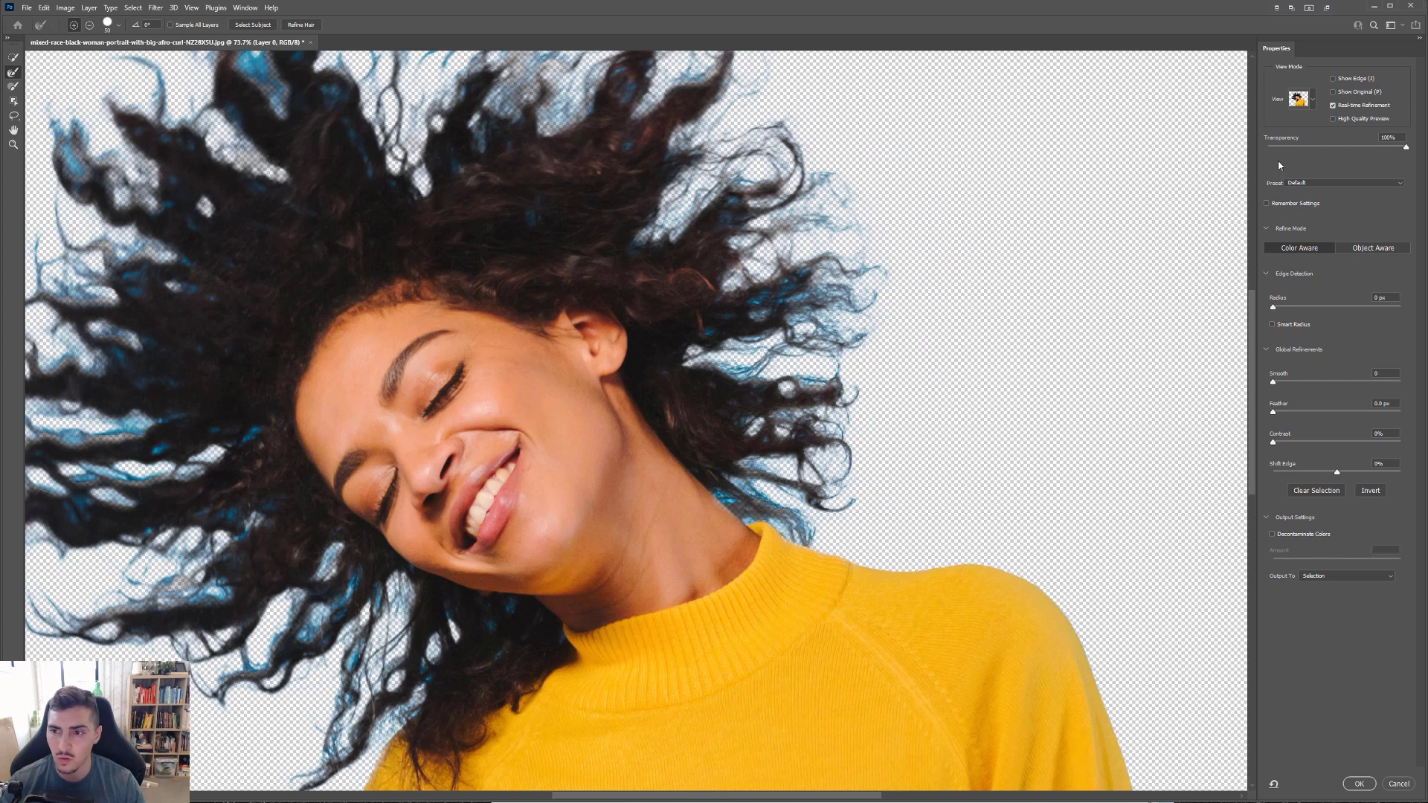
pyautogui.click(1352, 251)
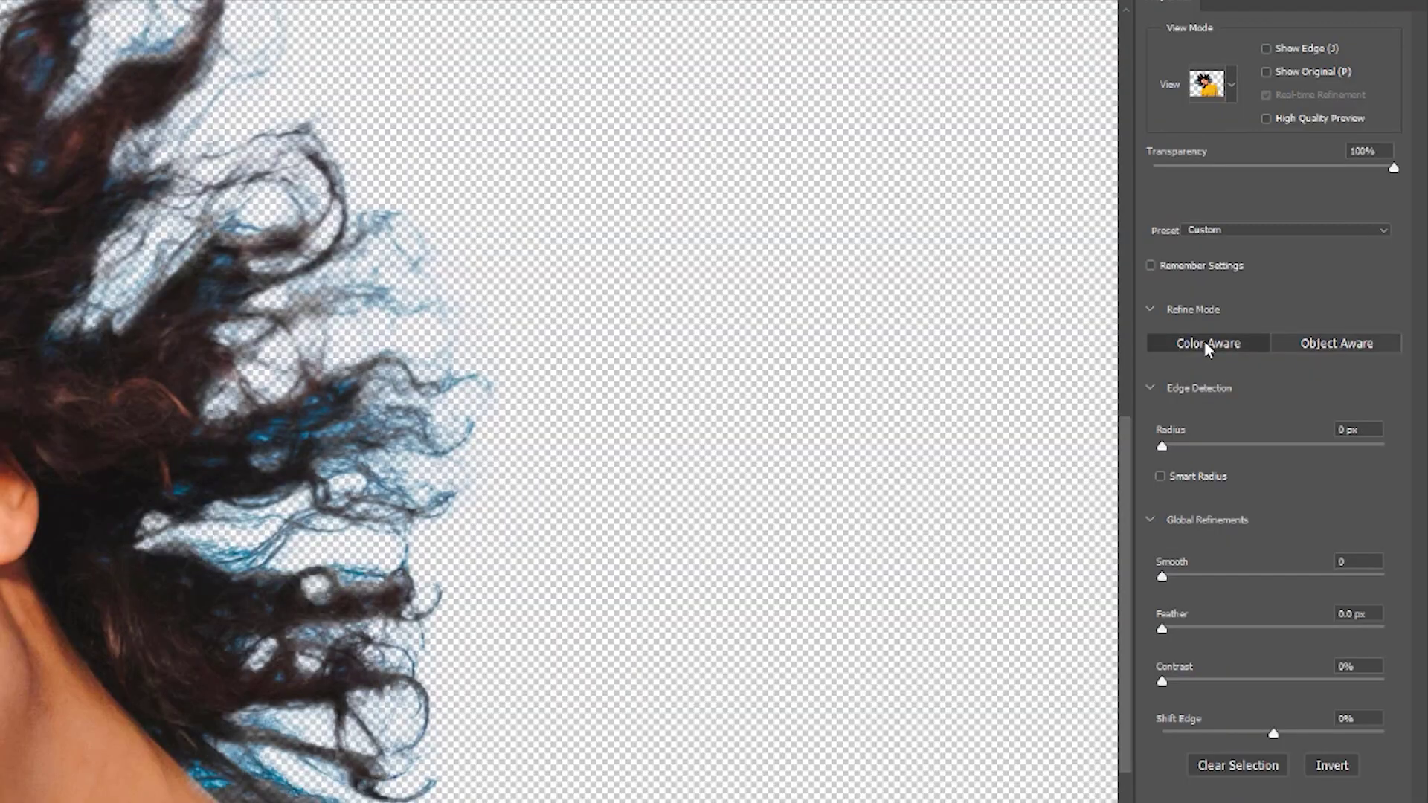
pyautogui.click(1310, 251)
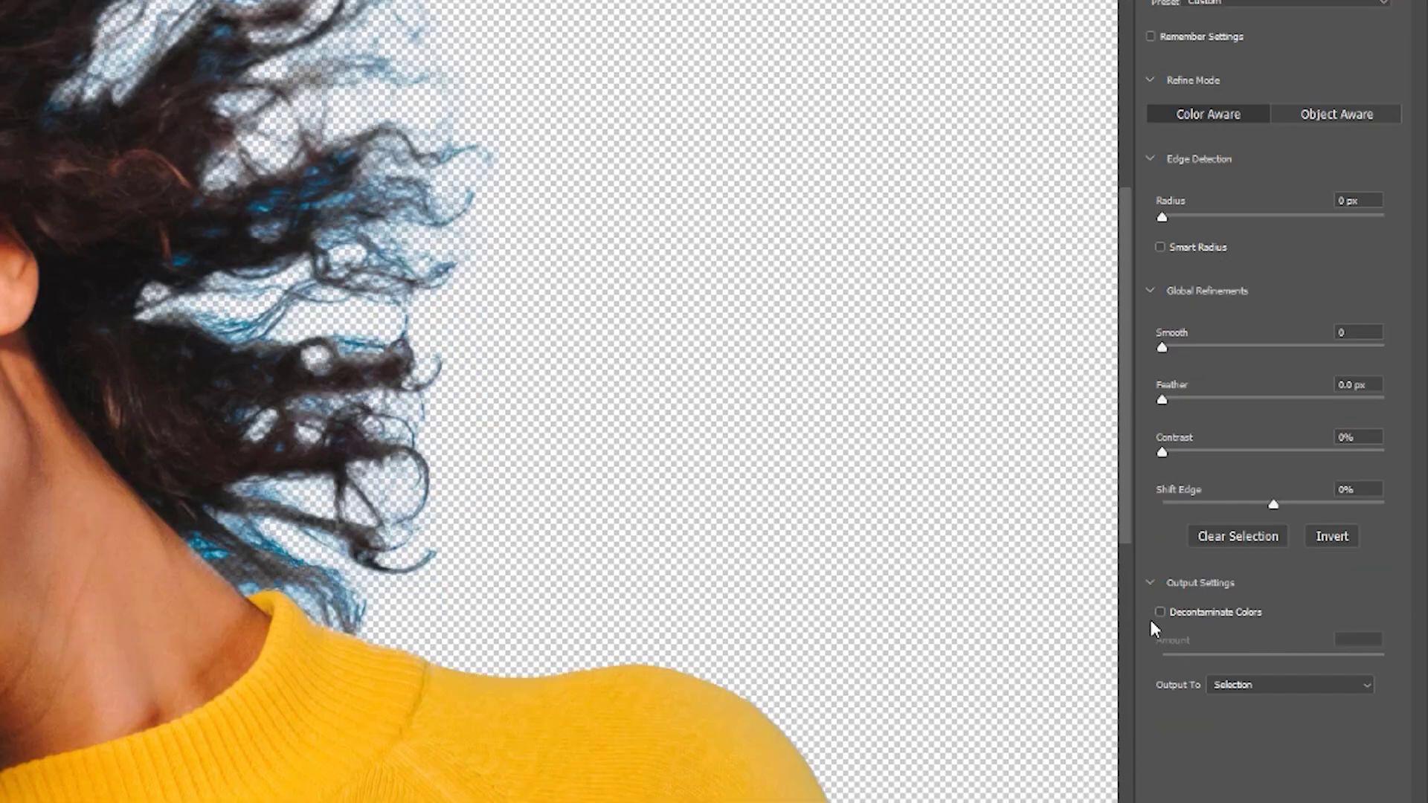
# - Enable Decontaminate Colors and check the blue fringing around the hair in the preview
pyautogui.click(1161, 613)
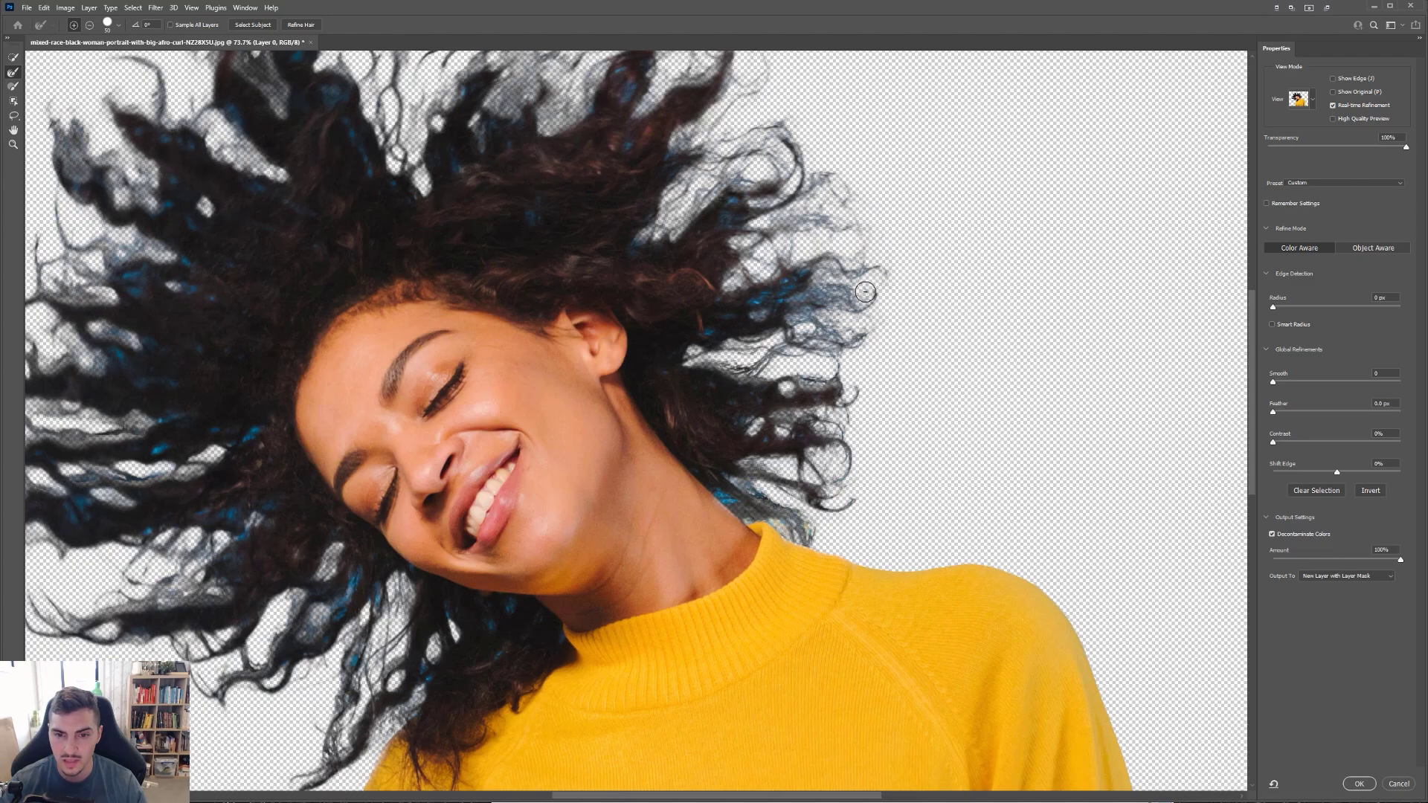
pyautogui.scroll(5, 774, 296)
pyautogui.scroll(-4, 765, 280)
pyautogui.scroll(-3, 761, 307)
pyautogui.scroll(6, 699, 339)
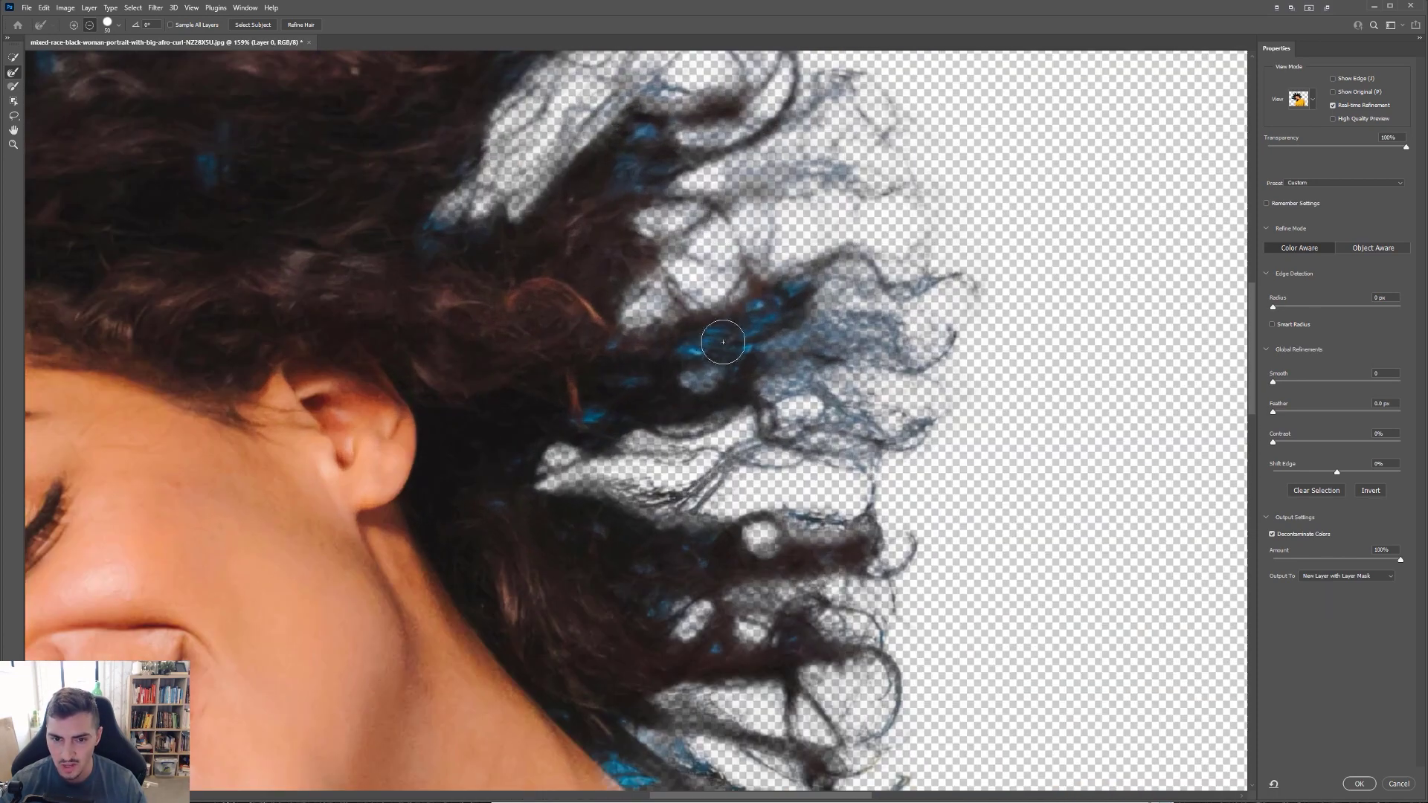
pyautogui.scroll(-5, 699, 339)
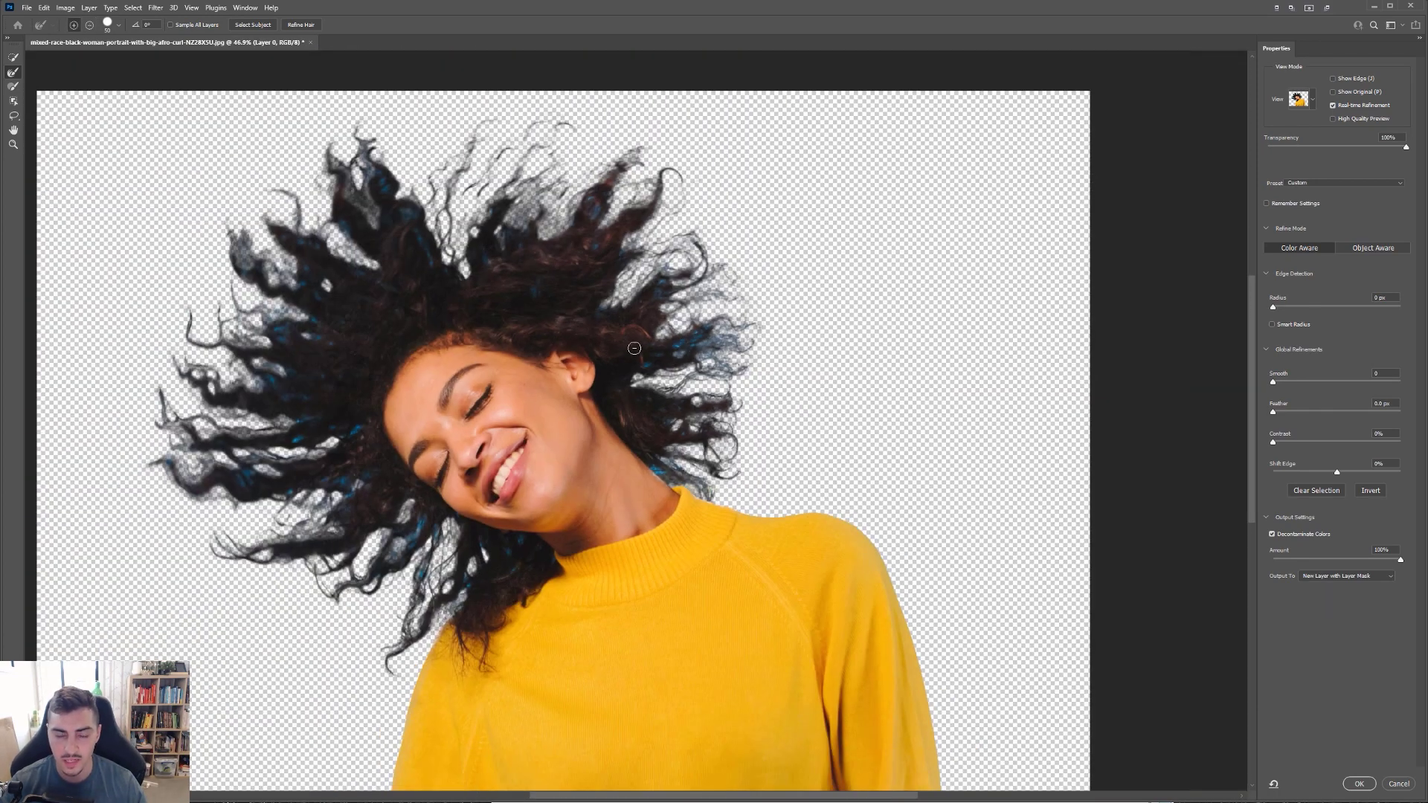
pyautogui.scroll(1, 388, 339)
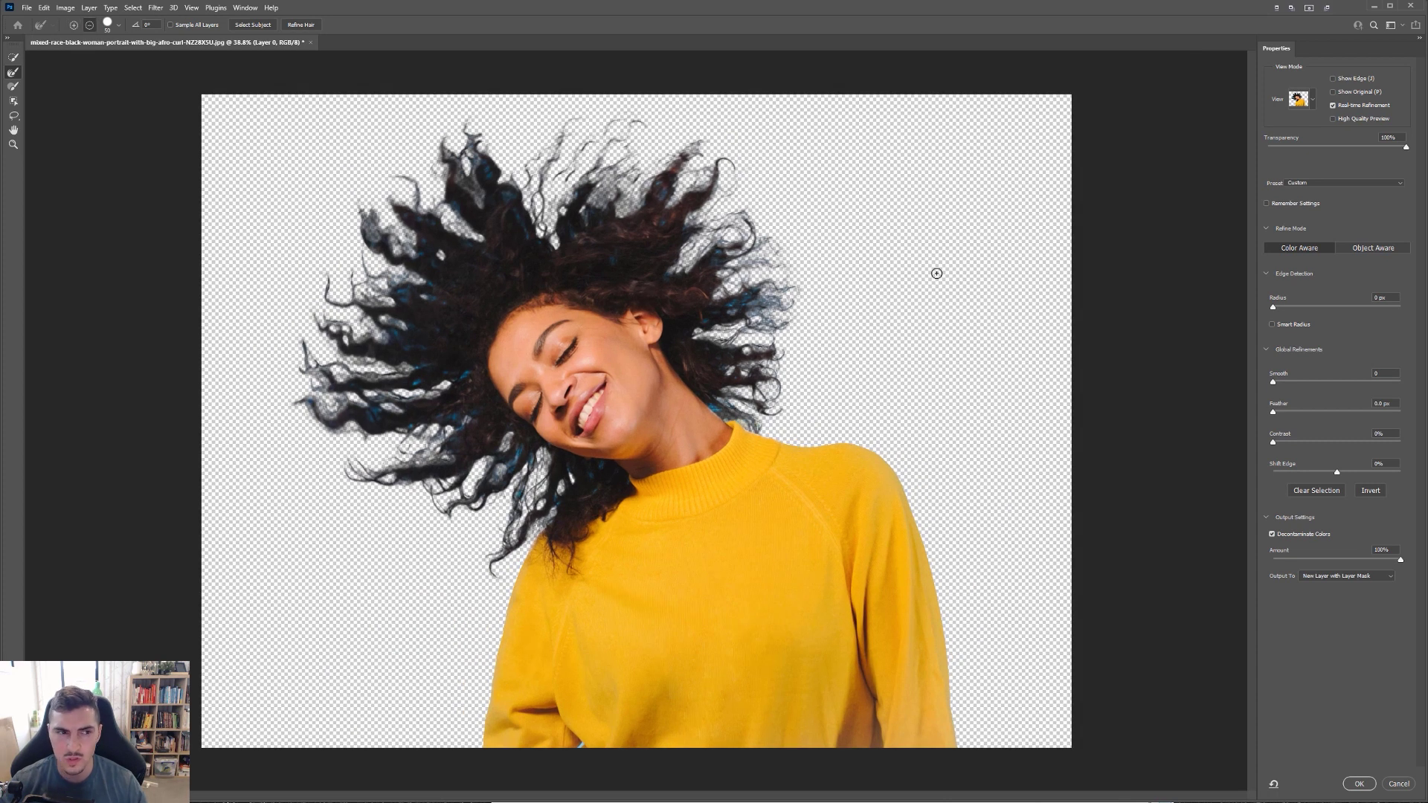
# - Enlarge the Refine Edge brush and paint around the outer hair strands, from beside the collar around the head to the opposite shoulder
pyautogui.click(14, 60)
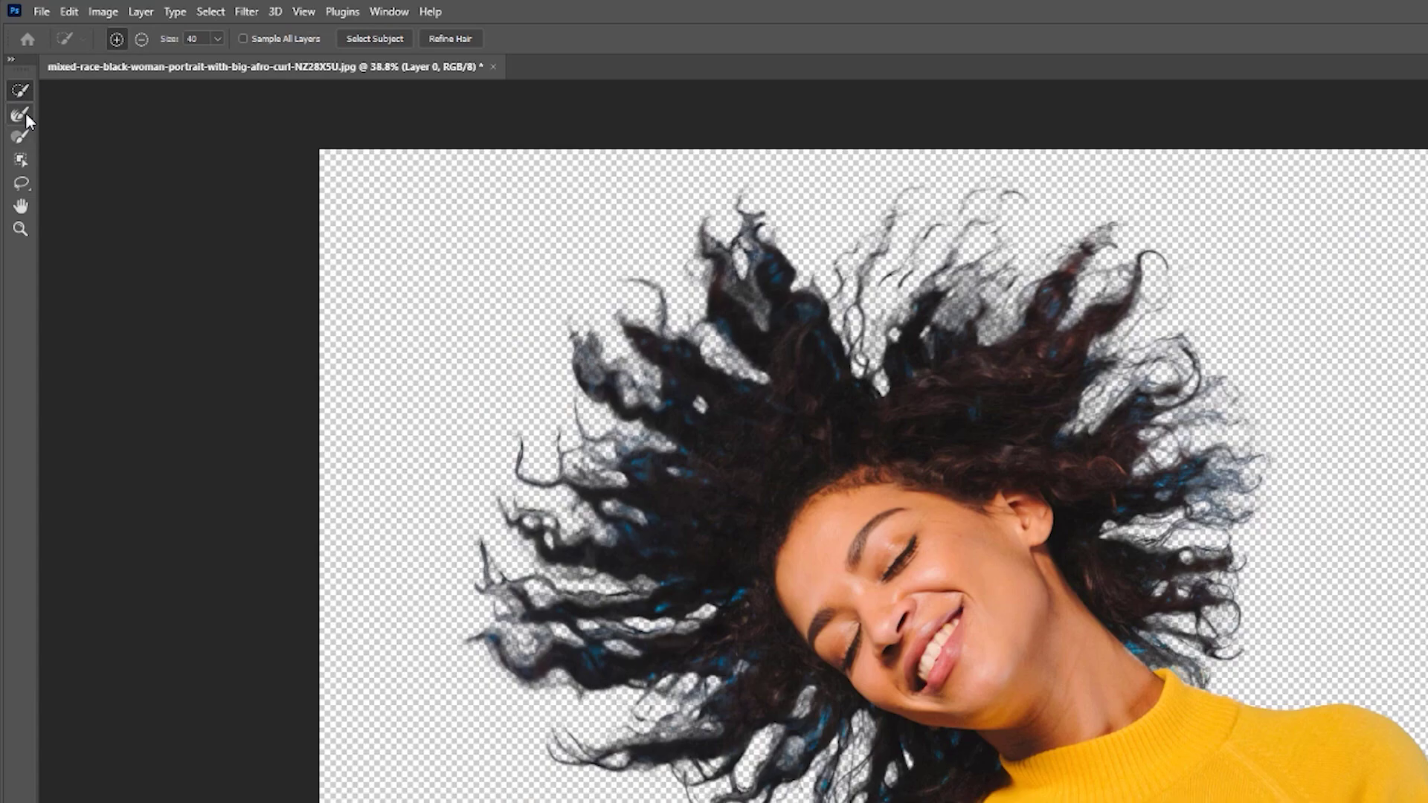
pyautogui.click(24, 116)
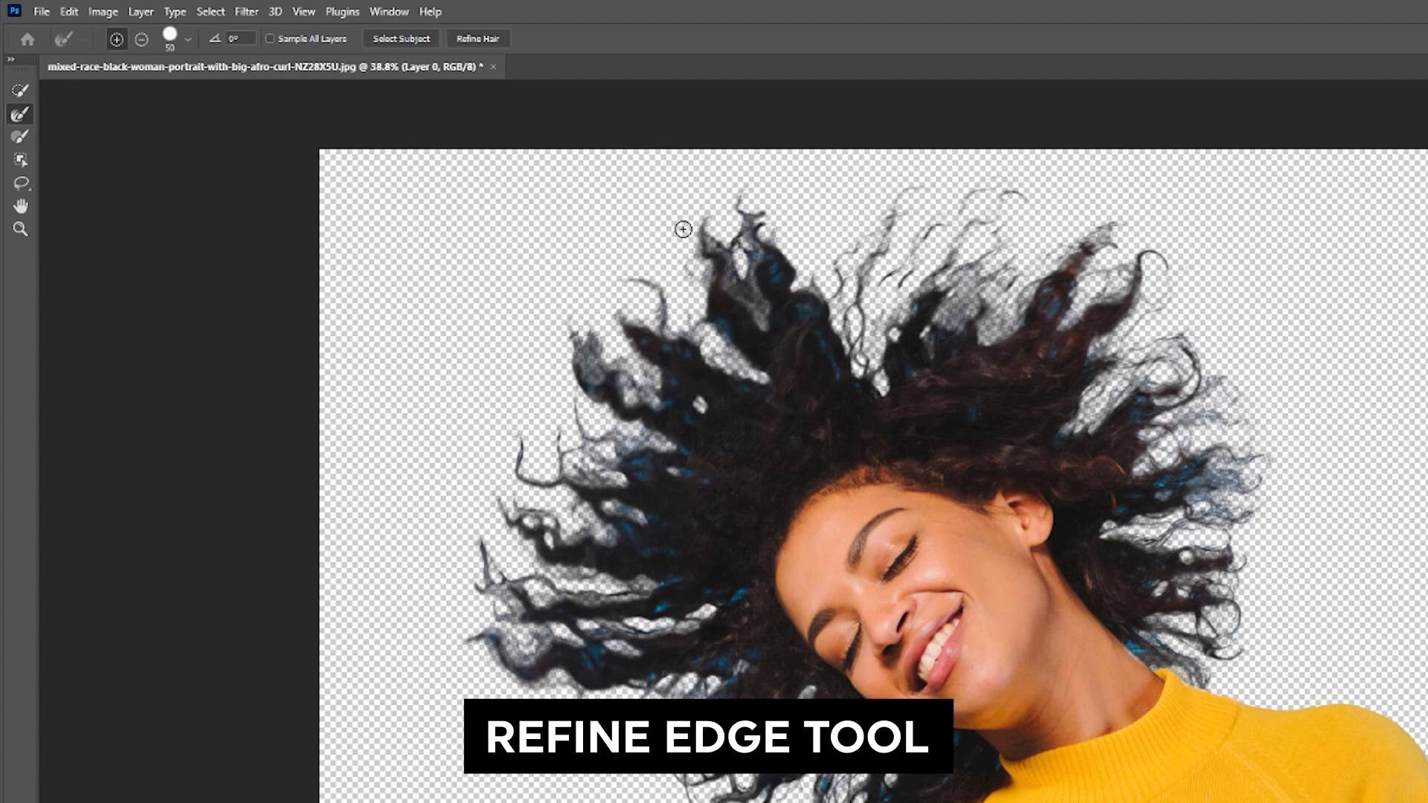
pyautogui.scroll(1, 719, 236)
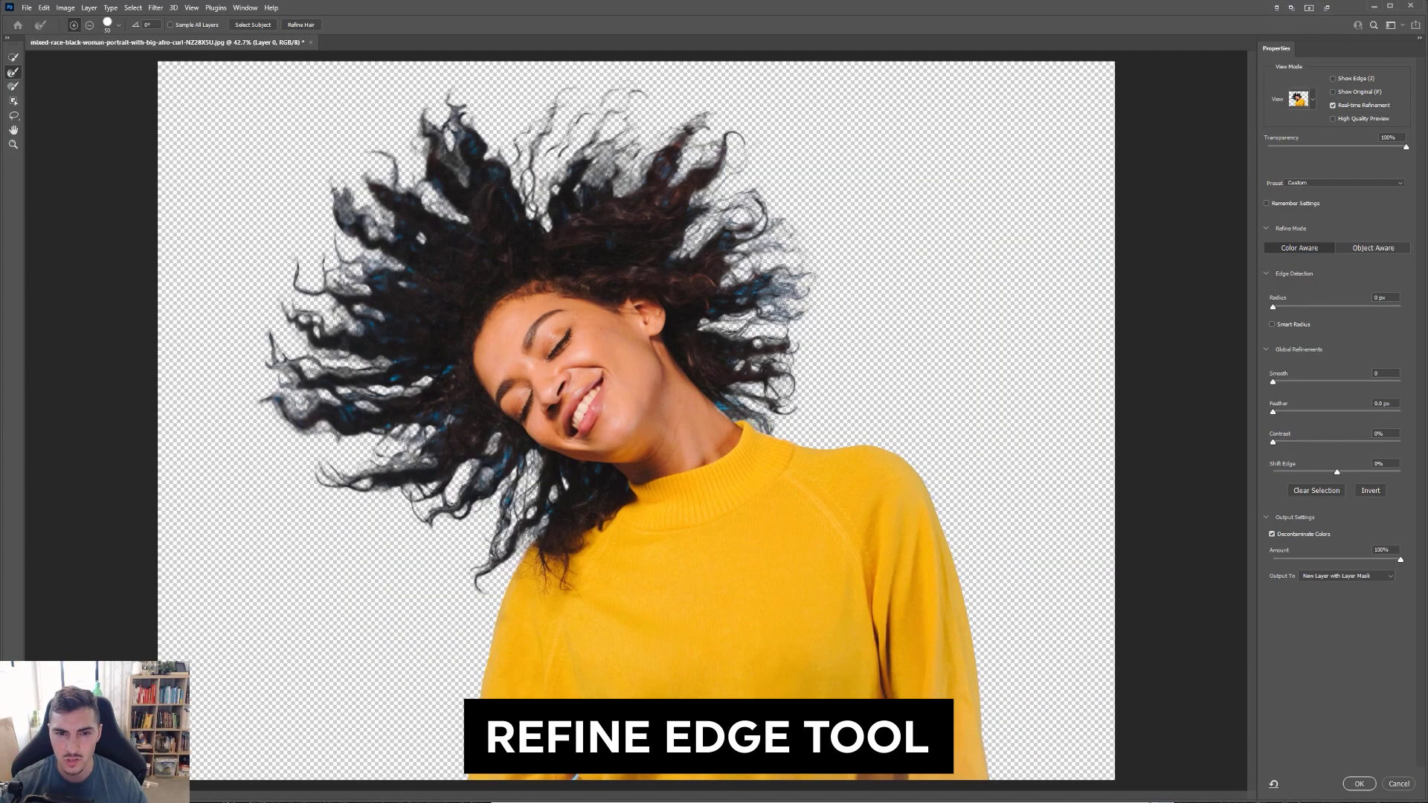
pyautogui.scroll(2, 820, 371)
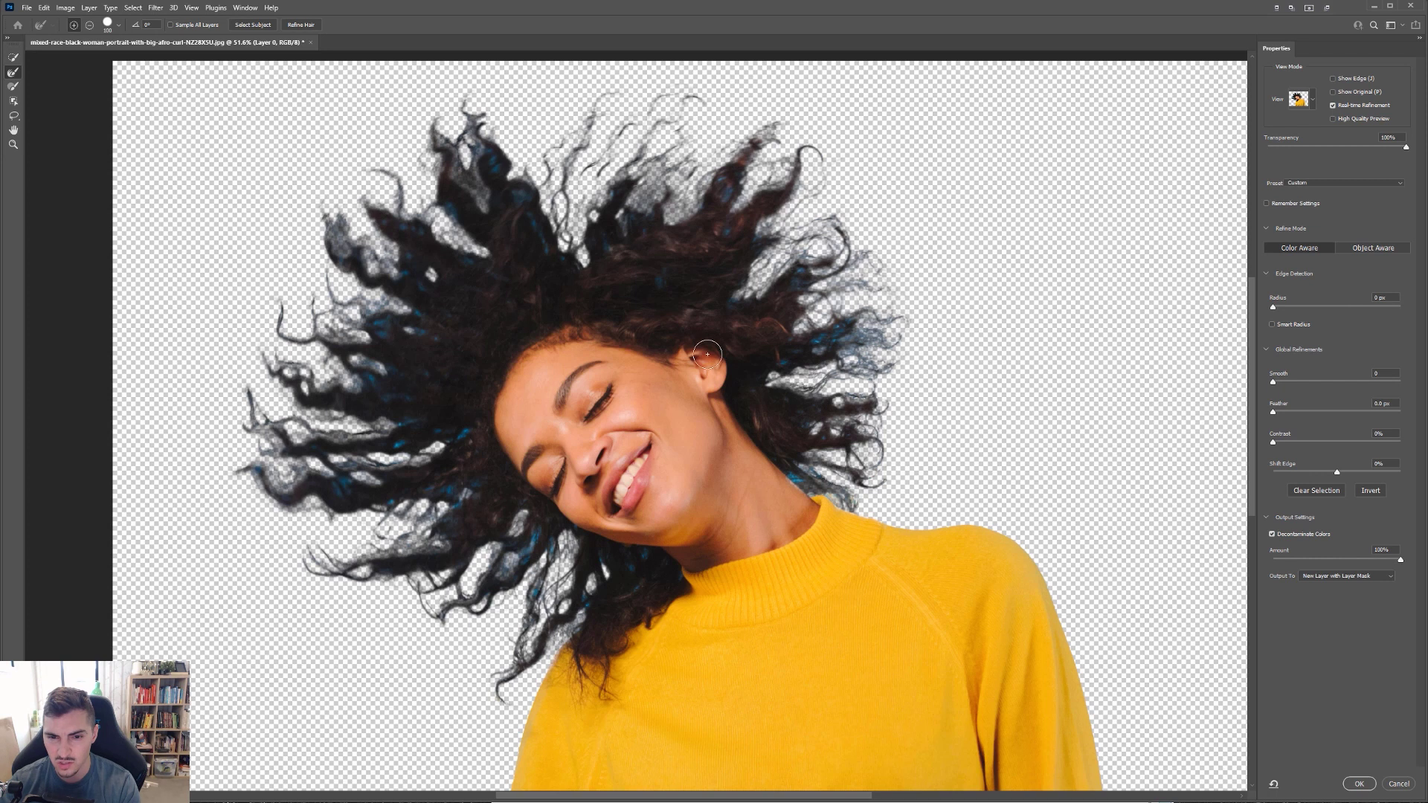
pyautogui.press(']')
pyautogui.press(']')
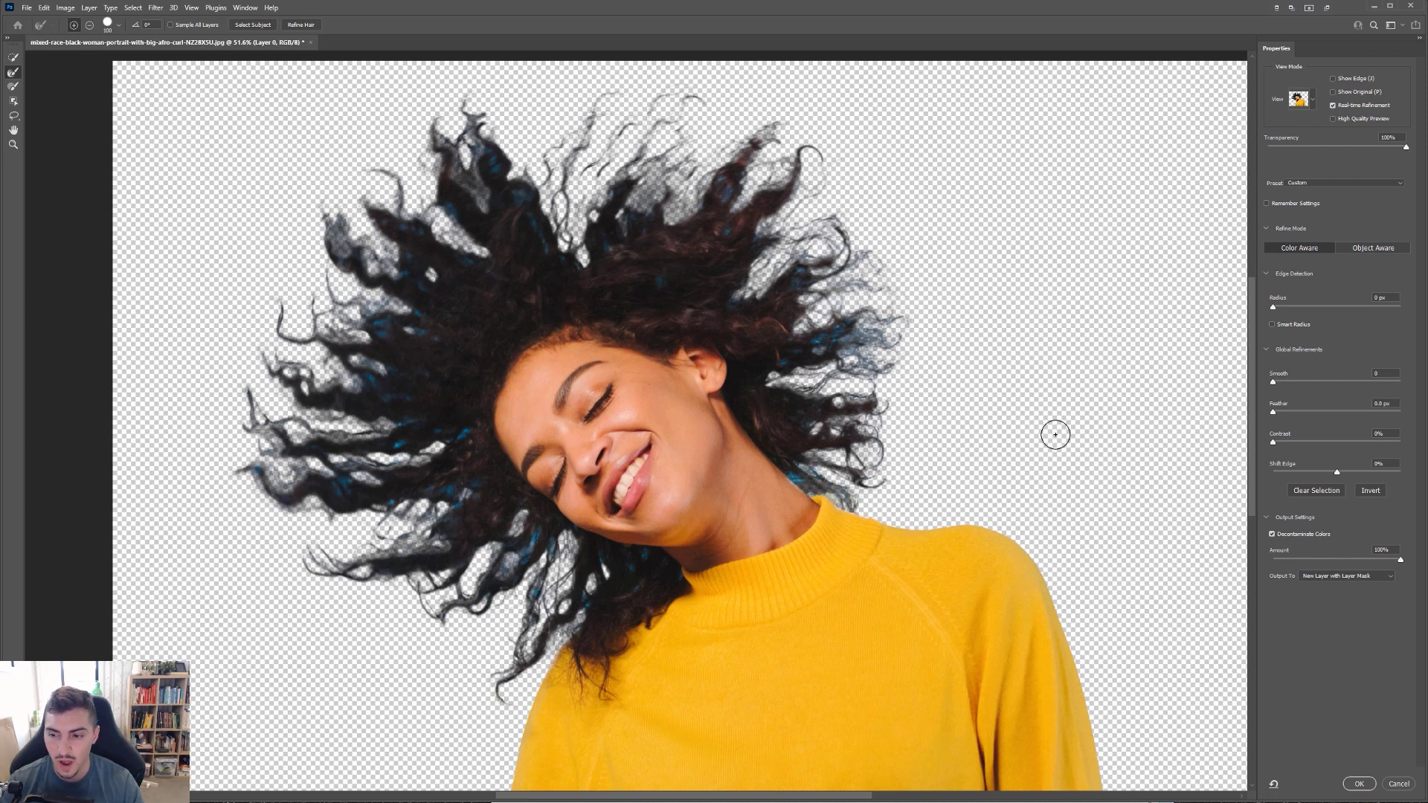
pyautogui.click(852, 500)
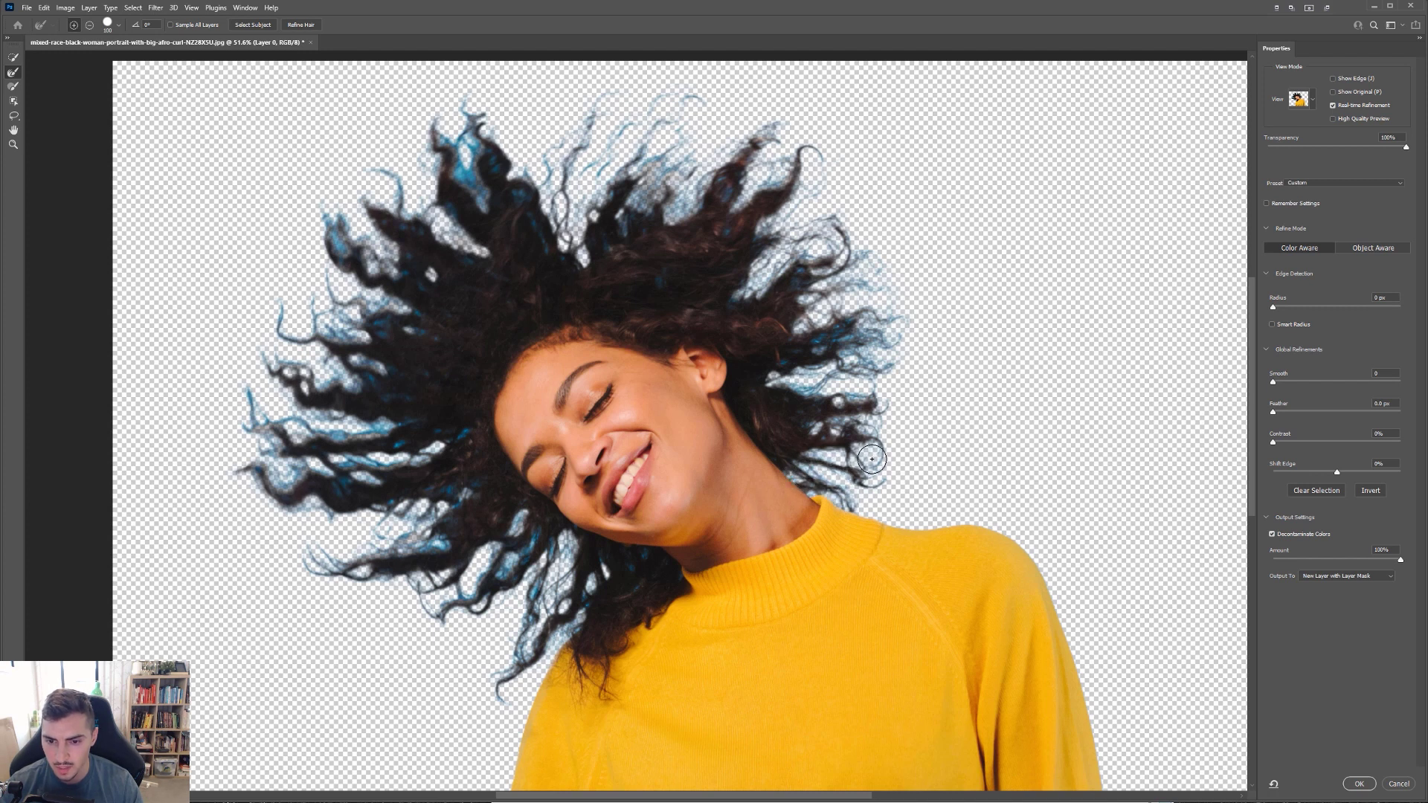
pyautogui.moveTo(878, 408)
pyautogui.mouseDown()
pyautogui.moveTo(786, 377)
pyautogui.moveTo(878, 362)
pyautogui.moveTo(883, 321)
pyautogui.moveTo(801, 314)
pyautogui.moveTo(852, 286)
pyautogui.moveTo(859, 250)
pyautogui.moveTo(804, 253)
pyautogui.moveTo(827, 220)
pyautogui.moveTo(780, 237)
pyautogui.moveTo(750, 284)
pyautogui.moveTo(769, 230)
pyautogui.moveTo(798, 203)
pyautogui.moveTo(802, 150)
pyautogui.moveTo(740, 178)
pyautogui.moveTo(752, 128)
pyautogui.moveTo(670, 208)
pyautogui.moveTo(684, 203)
pyautogui.moveTo(687, 173)
pyautogui.moveTo(670, 170)
pyautogui.moveTo(631, 217)
pyautogui.moveTo(622, 178)
pyautogui.moveTo(681, 103)
pyautogui.moveTo(627, 113)
pyautogui.moveTo(587, 178)
pyautogui.moveTo(579, 247)
pyautogui.moveTo(547, 184)
pyautogui.moveTo(588, 107)
pyautogui.moveTo(529, 170)
pyautogui.moveTo(536, 205)
pyautogui.moveTo(487, 194)
pyautogui.moveTo(452, 154)
pyautogui.moveTo(462, 116)
pyautogui.moveTo(445, 136)
pyautogui.moveTo(429, 116)
pyautogui.moveTo(455, 243)
pyautogui.moveTo(389, 171)
pyautogui.moveTo(363, 202)
pyautogui.moveTo(384, 246)
pyautogui.moveTo(330, 224)
pyautogui.moveTo(374, 330)
pyautogui.moveTo(347, 324)
pyautogui.moveTo(379, 309)
pyautogui.moveTo(290, 361)
pyautogui.moveTo(375, 370)
pyautogui.moveTo(279, 412)
pyautogui.moveTo(401, 432)
pyautogui.moveTo(267, 439)
pyautogui.moveTo(349, 469)
pyautogui.moveTo(457, 437)
pyautogui.moveTo(254, 462)
pyautogui.moveTo(363, 519)
pyautogui.moveTo(461, 493)
pyautogui.moveTo(412, 538)
pyautogui.moveTo(328, 560)
pyautogui.moveTo(466, 592)
pyautogui.moveTo(507, 552)
pyautogui.moveTo(478, 593)
pyautogui.moveTo(531, 548)
pyautogui.moveTo(558, 565)
pyautogui.moveTo(512, 672)
pyautogui.moveTo(563, 636)
pyautogui.moveTo(582, 590)
pyautogui.moveTo(509, 683)
pyautogui.moveTo(572, 665)
pyautogui.mouseUp()
pyautogui.scroll(-2, 578, 453)
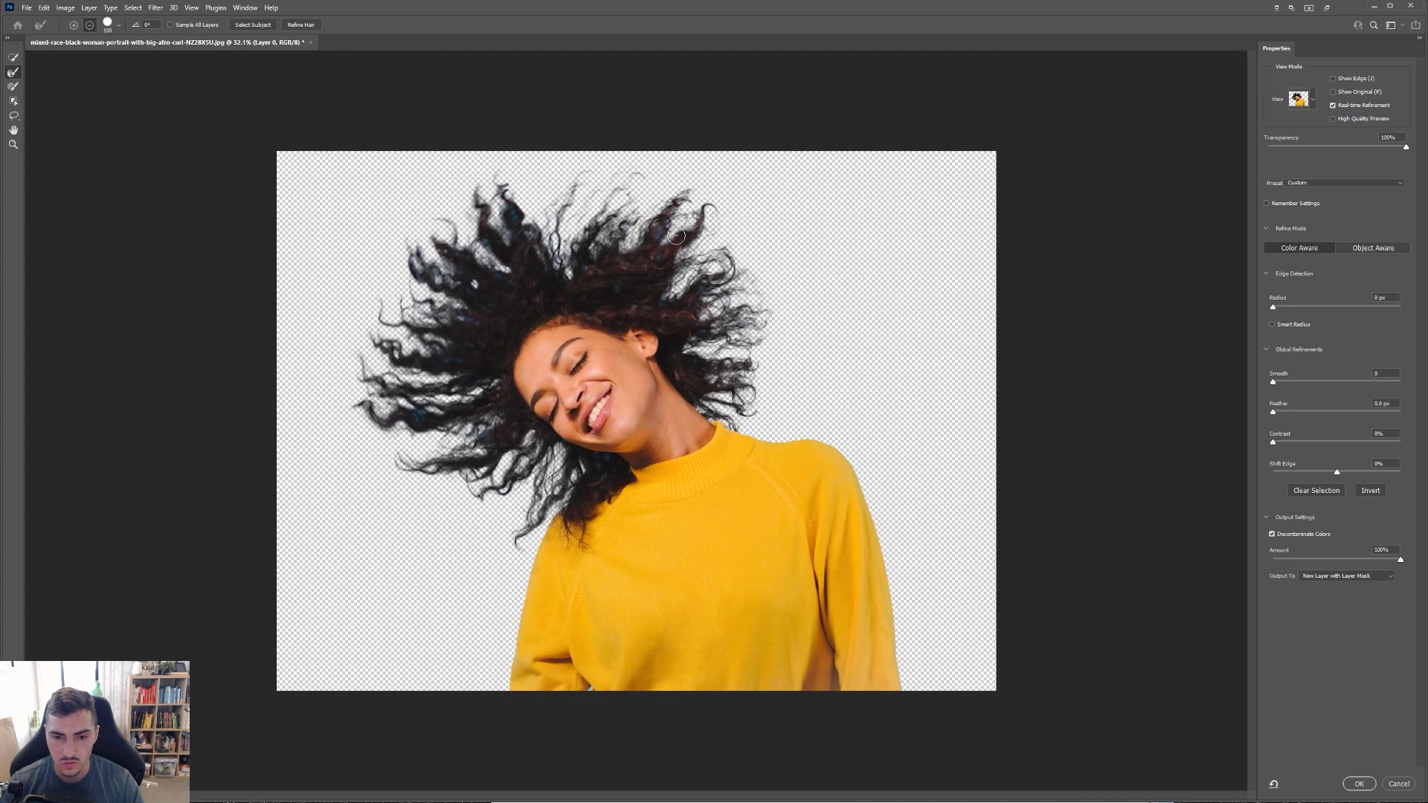
pyautogui.scroll(1, 661, 226)
pyautogui.scroll(-1, 661, 226)
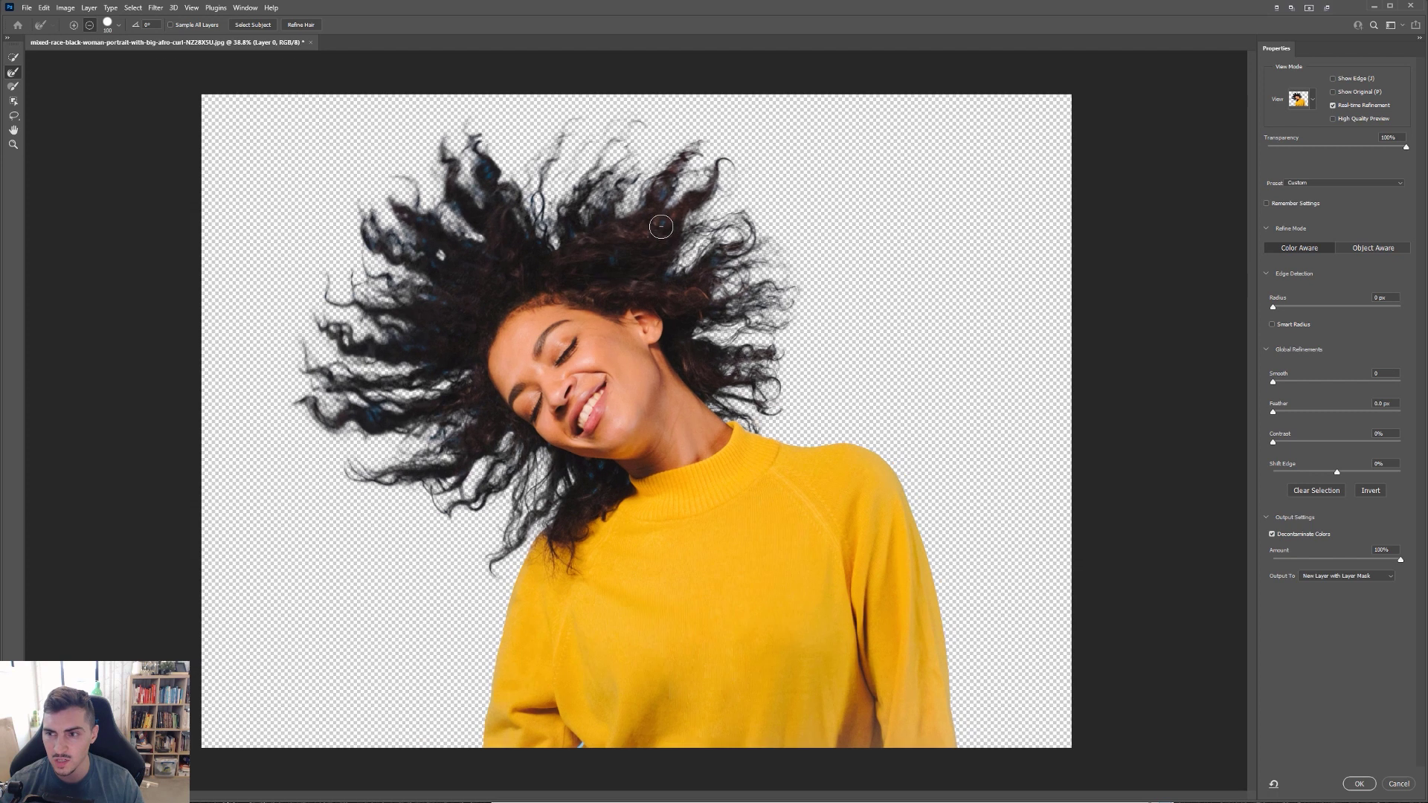
# - Preview the cutout in the Overlay and Black & White view modes, ending on Onion Skin
pyautogui.click(1316, 99)
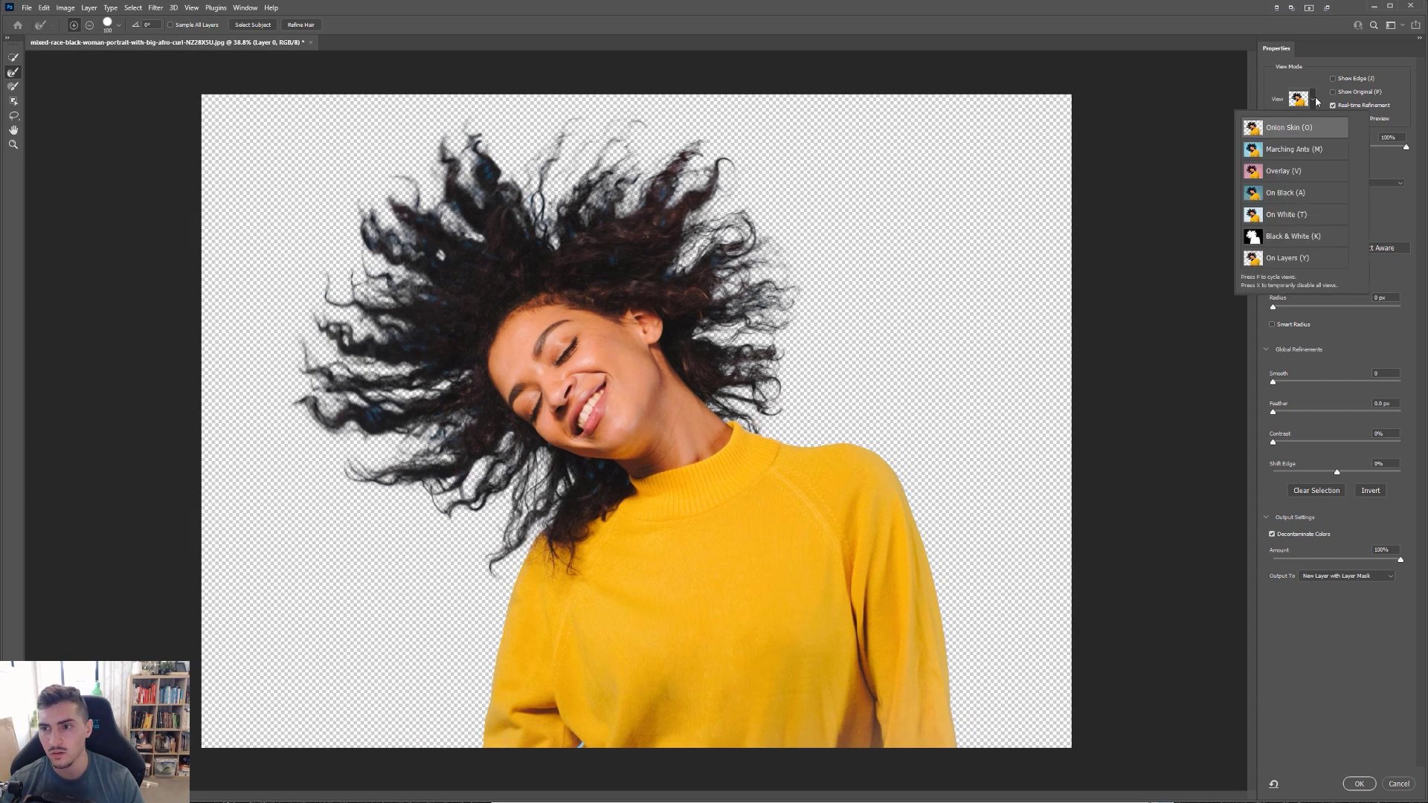
pyautogui.click(1287, 172)
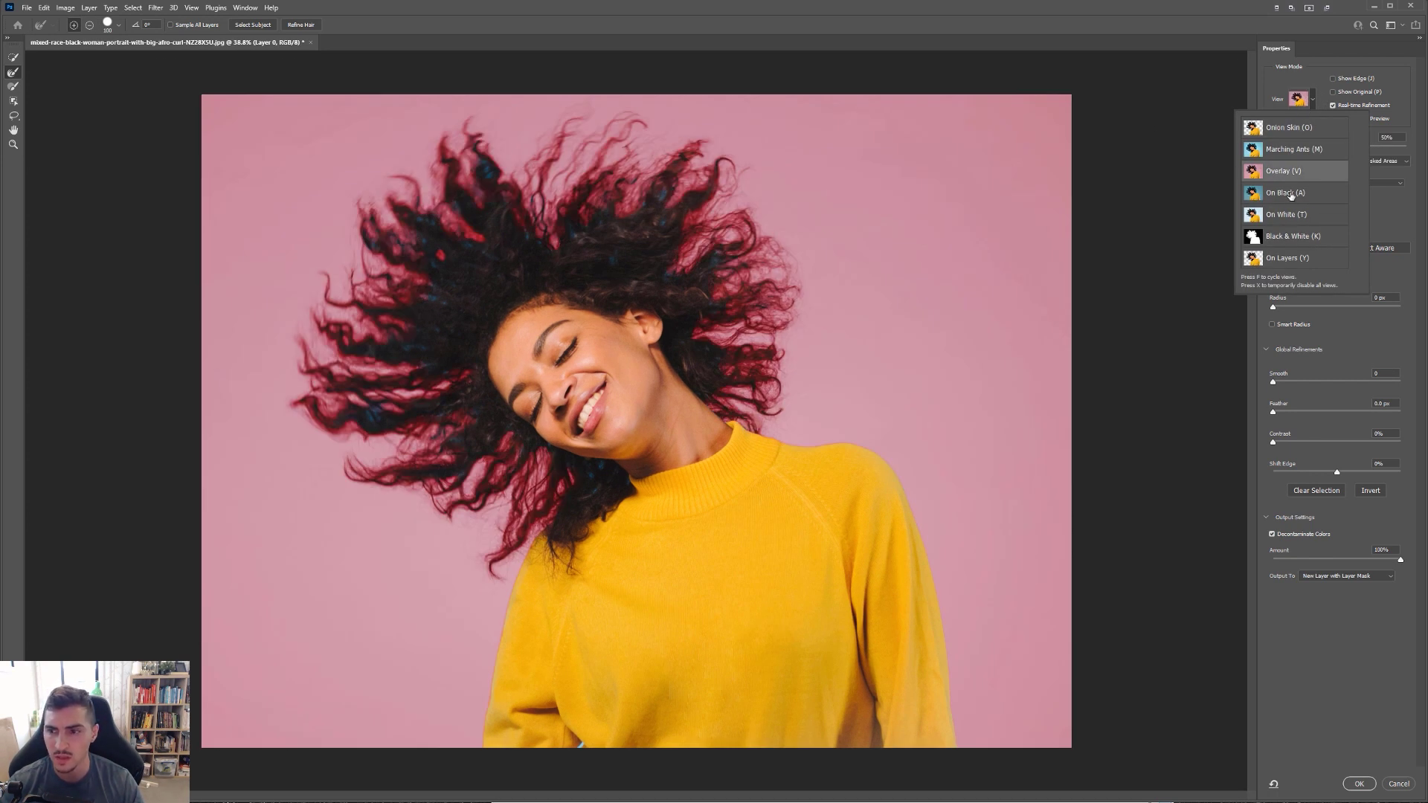
pyautogui.click(1276, 238)
pyautogui.click(1291, 138)
pyautogui.click(1313, 100)
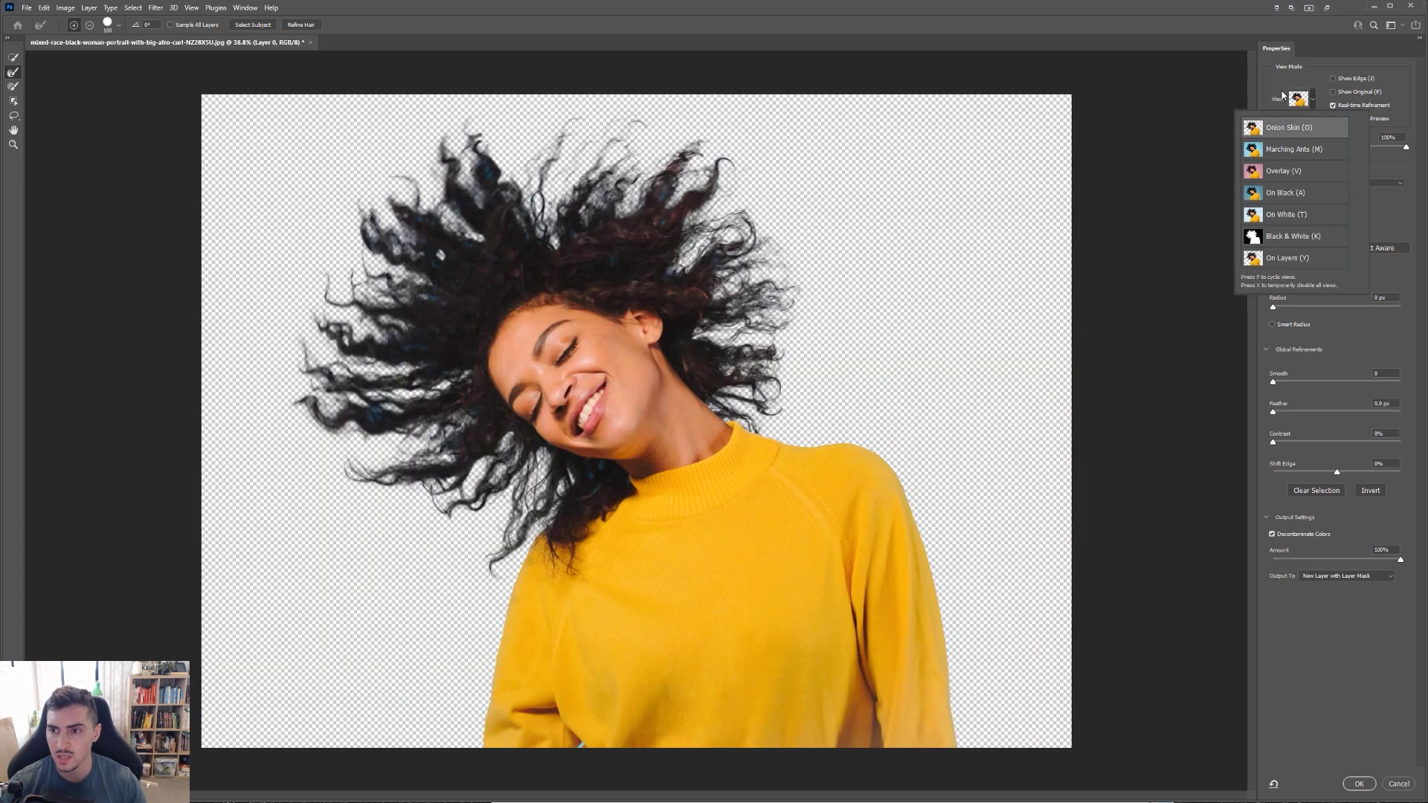
pyautogui.click(1309, 105)
# - Output the refined selection as a new layer with a layer mask
pyautogui.click(1360, 783)
pyautogui.scroll(-2, 381, 303)
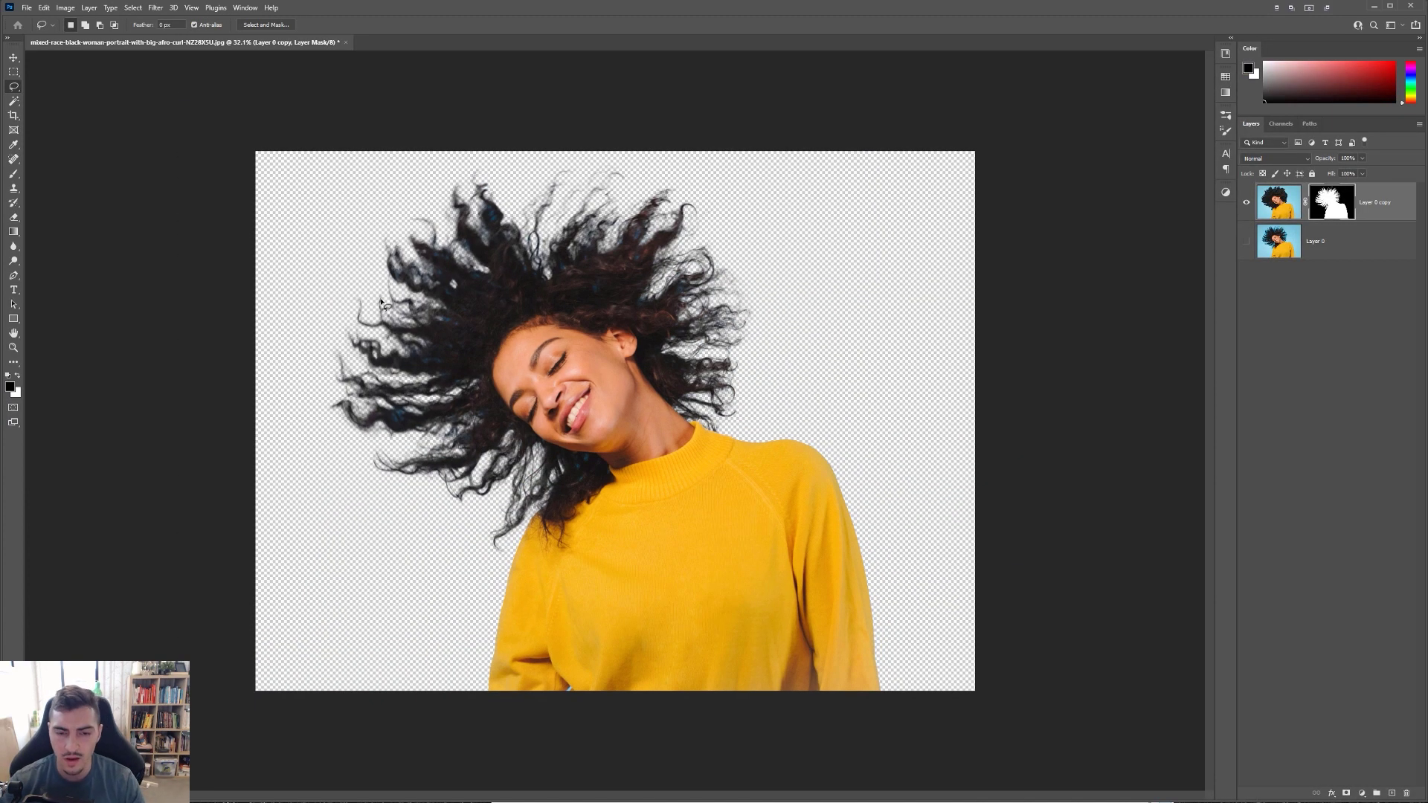
pyautogui.scroll(2, 388, 199)
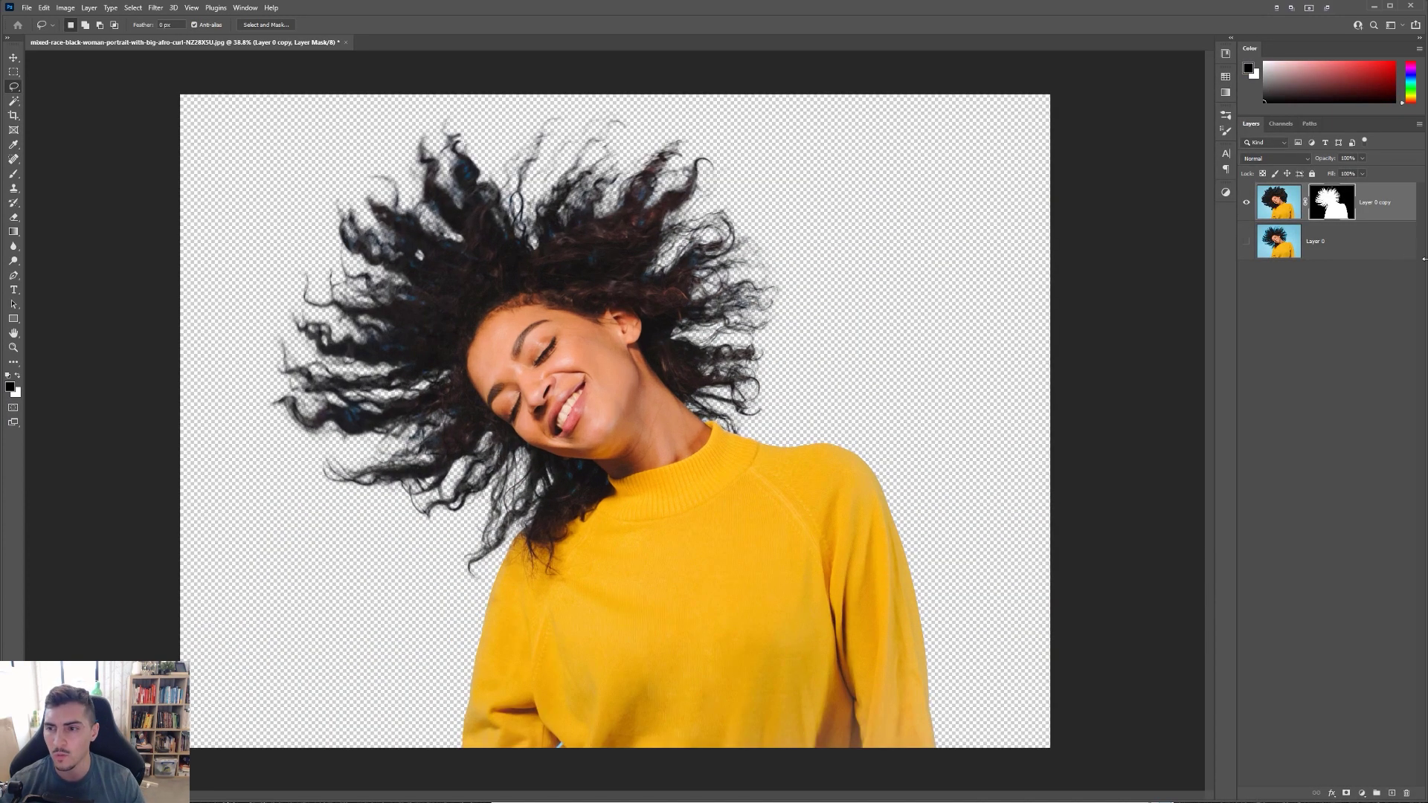
# - Add a Hue/Saturation adjustment layer above the cutout and choose its Blues range
pyautogui.scroll(5, 610, 164)
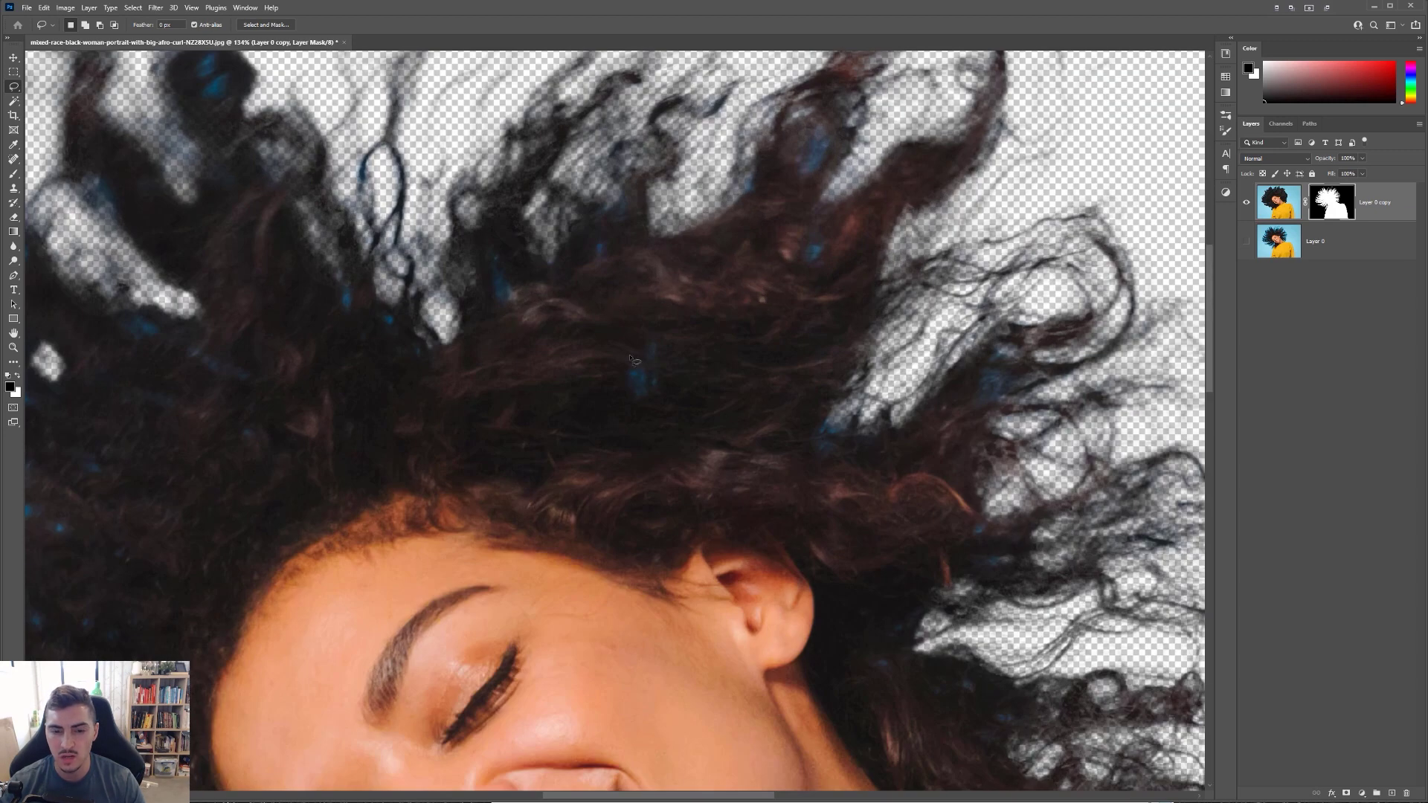
pyautogui.scroll(-3, 623, 357)
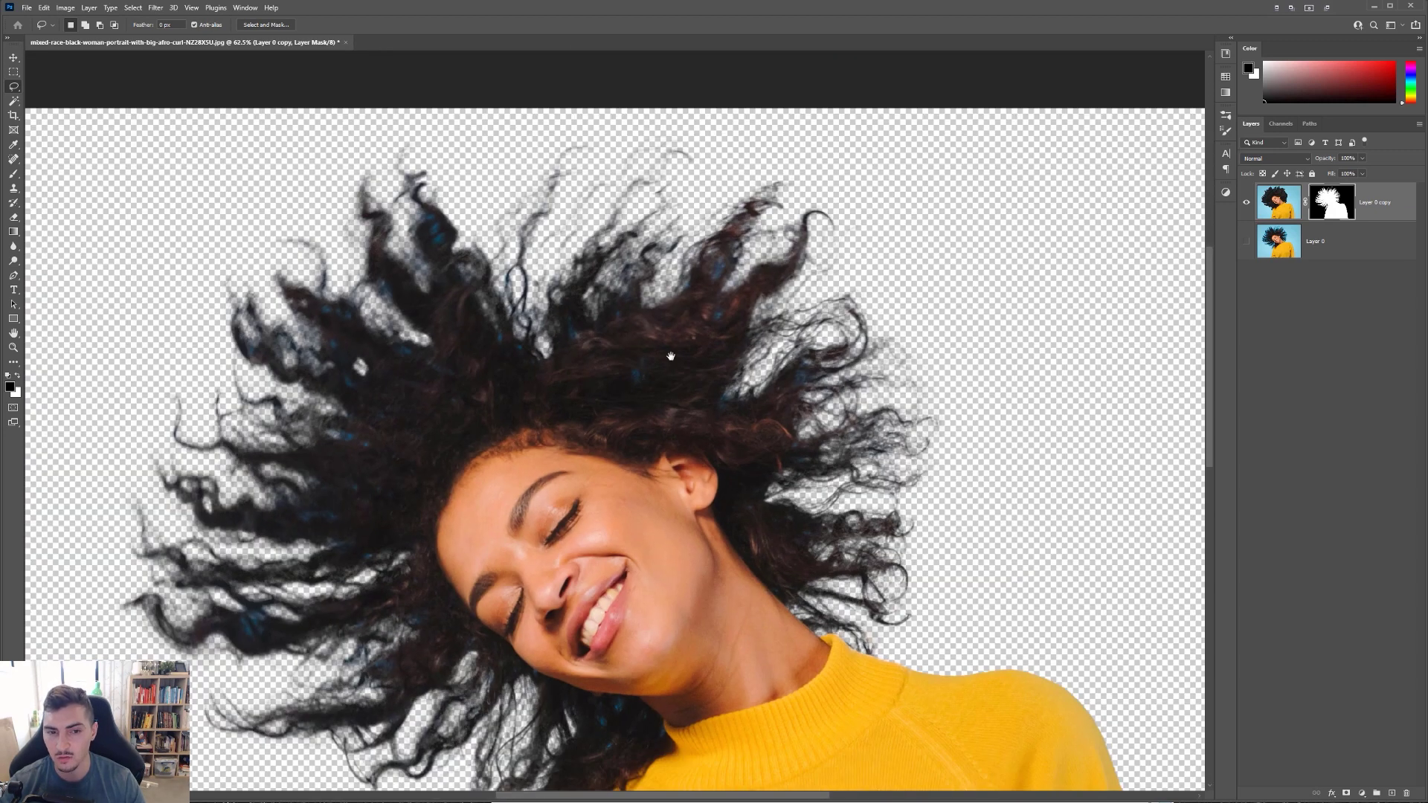
pyautogui.scroll(-2, 672, 360)
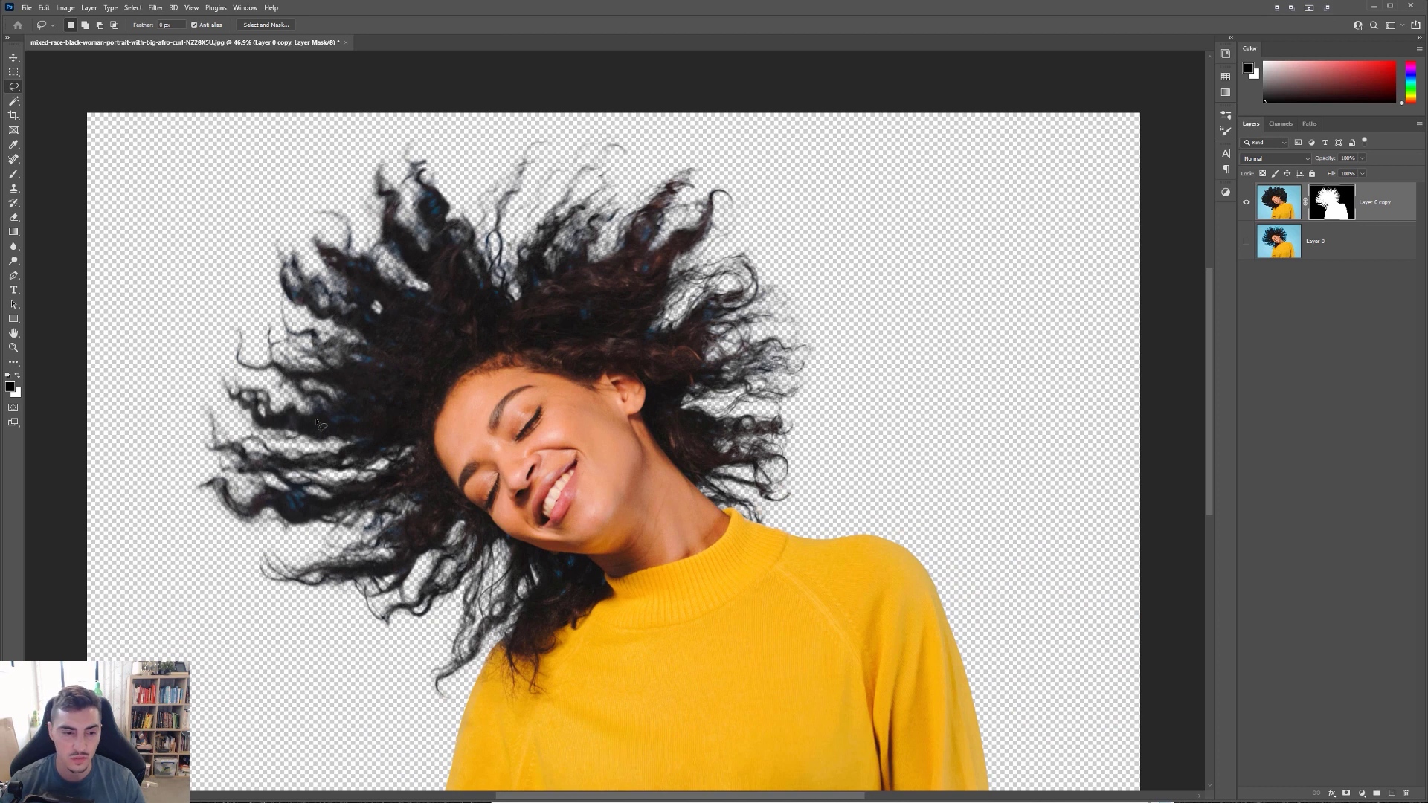
pyautogui.click(1366, 793)
pyautogui.click(1382, 681)
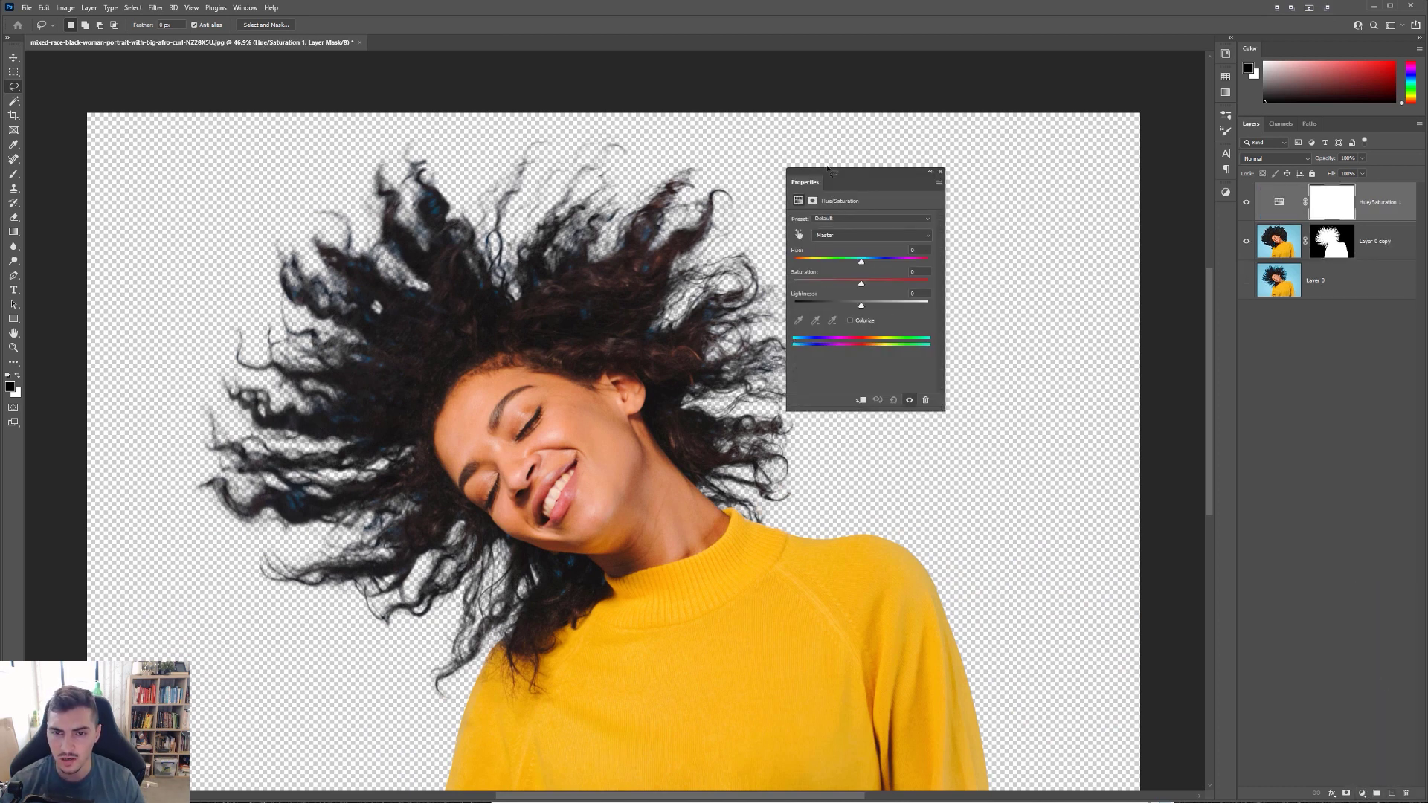
pyautogui.click(841, 238)
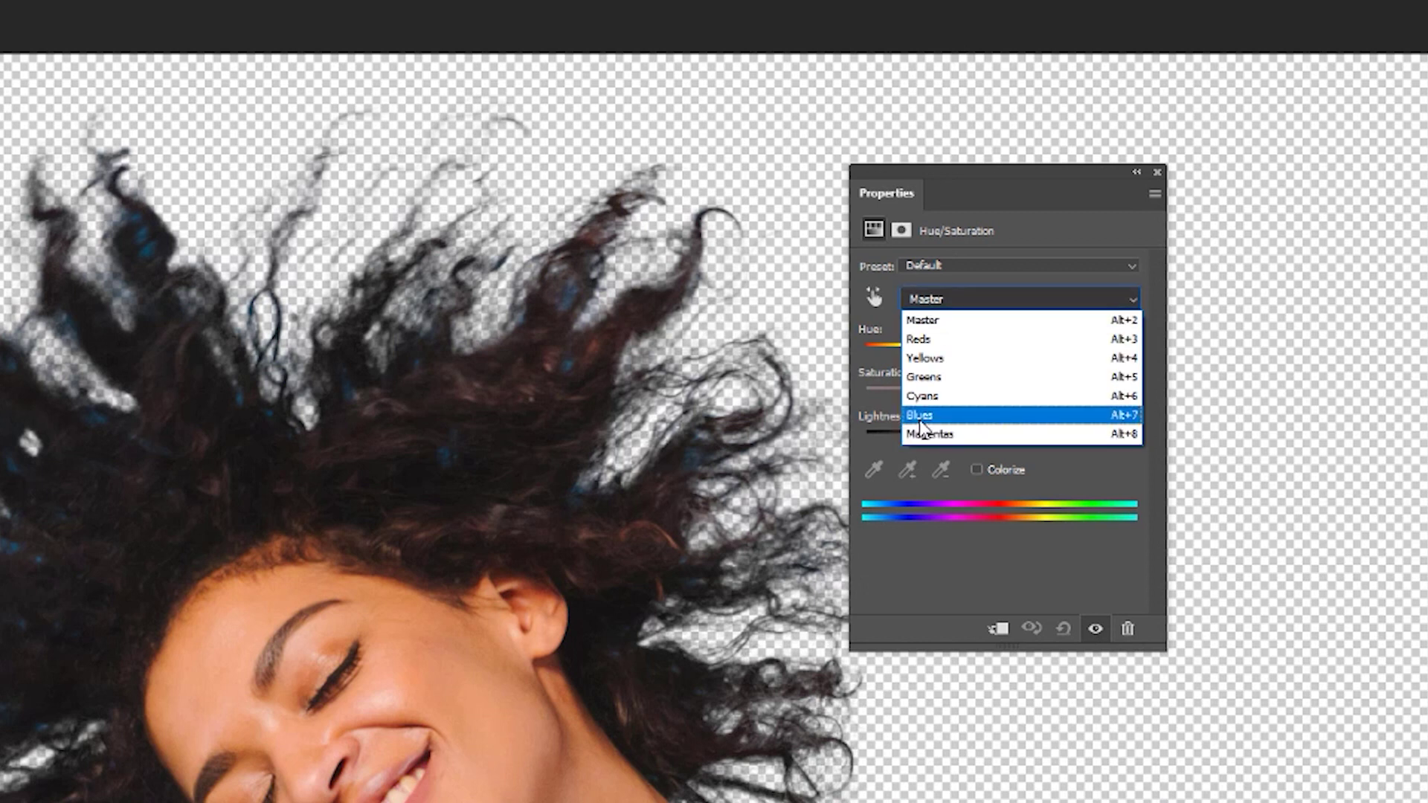
pyautogui.click(821, 294)
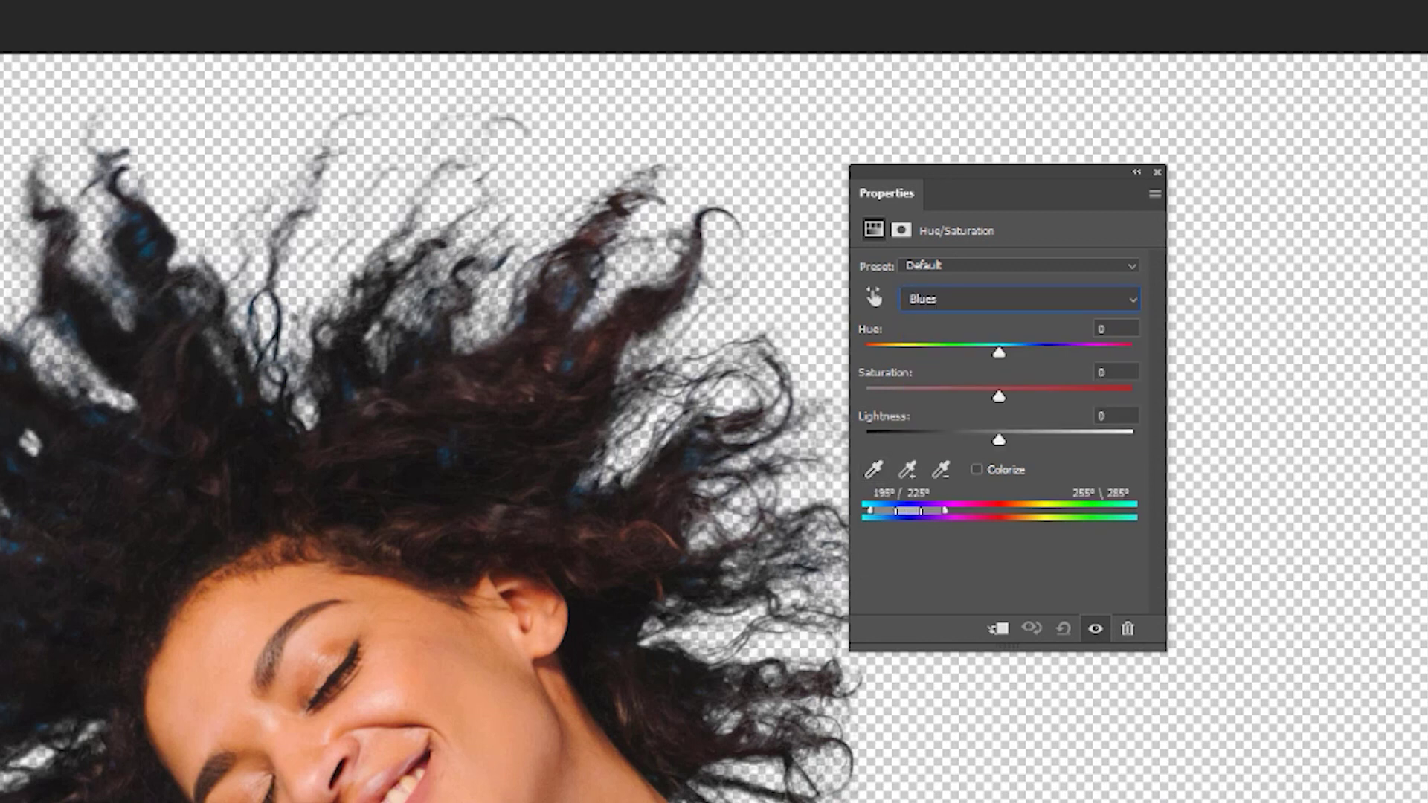
# - Sample a blue patch in the hair as the Hue/Saturation target, set its saturation to -100 and close the adjustment settings
pyautogui.scroll(3, 535, 293)
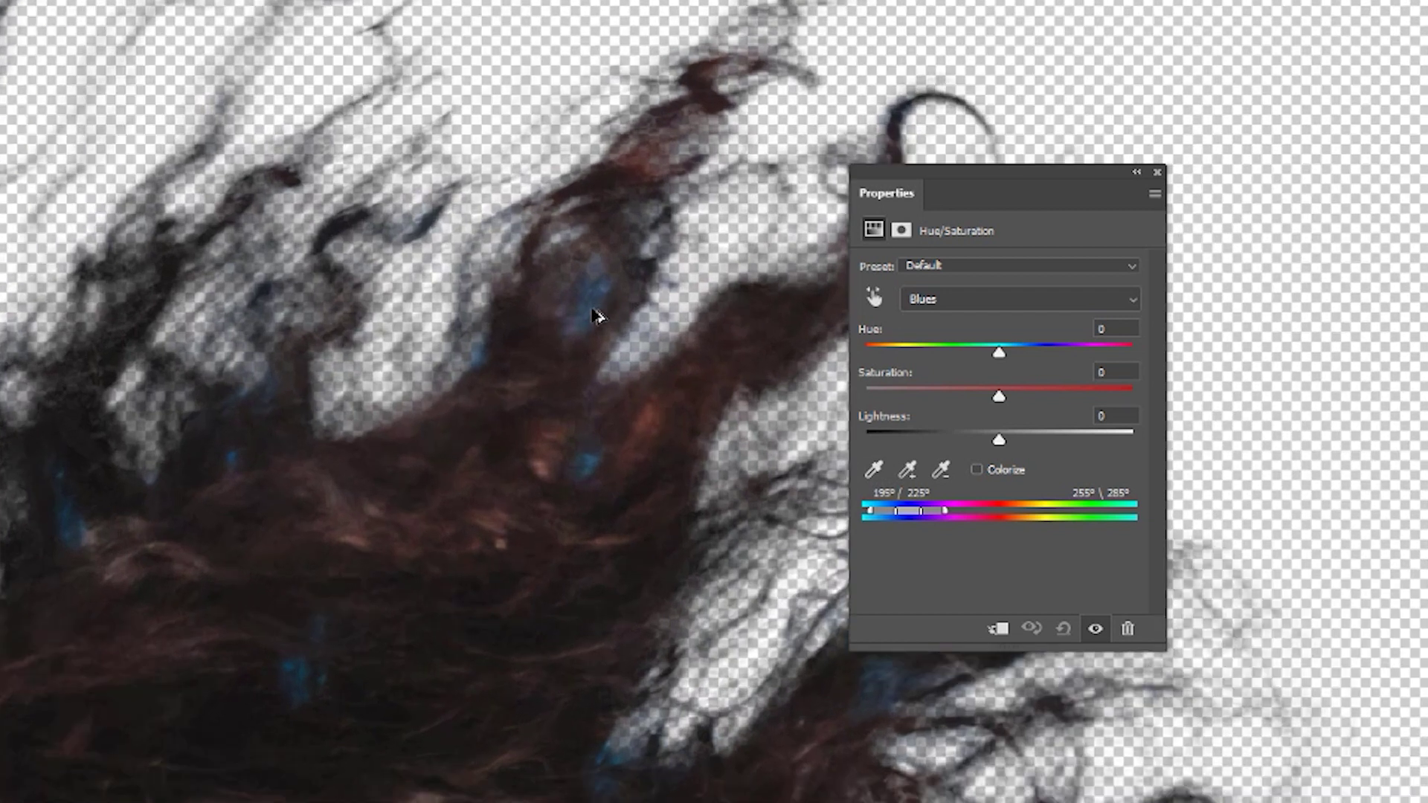
pyautogui.scroll(1, 587, 318)
pyautogui.click(874, 468)
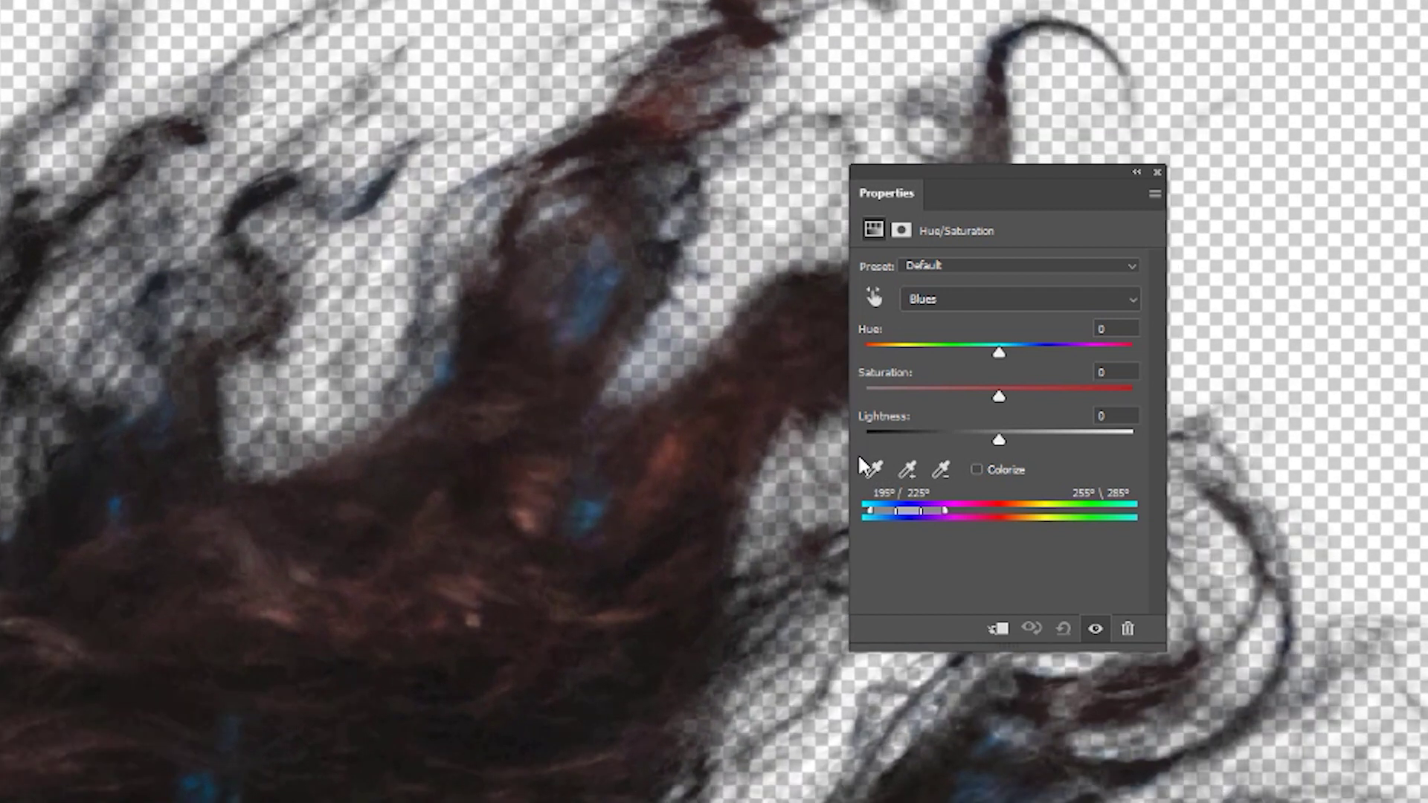
pyautogui.click(603, 506)
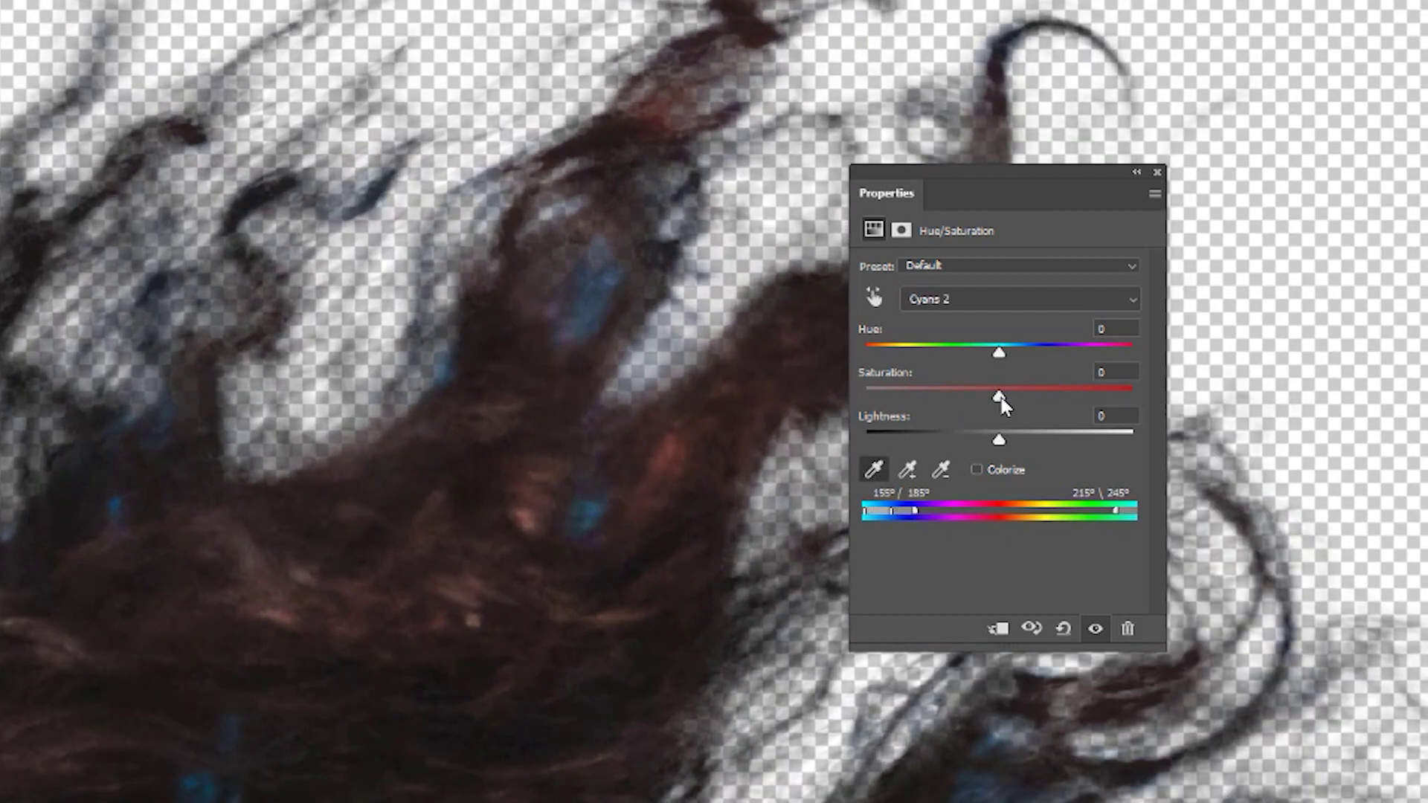
pyautogui.moveTo(999, 396); pyautogui.dragTo(965, 396)
pyautogui.scroll(-5, 516, 417)
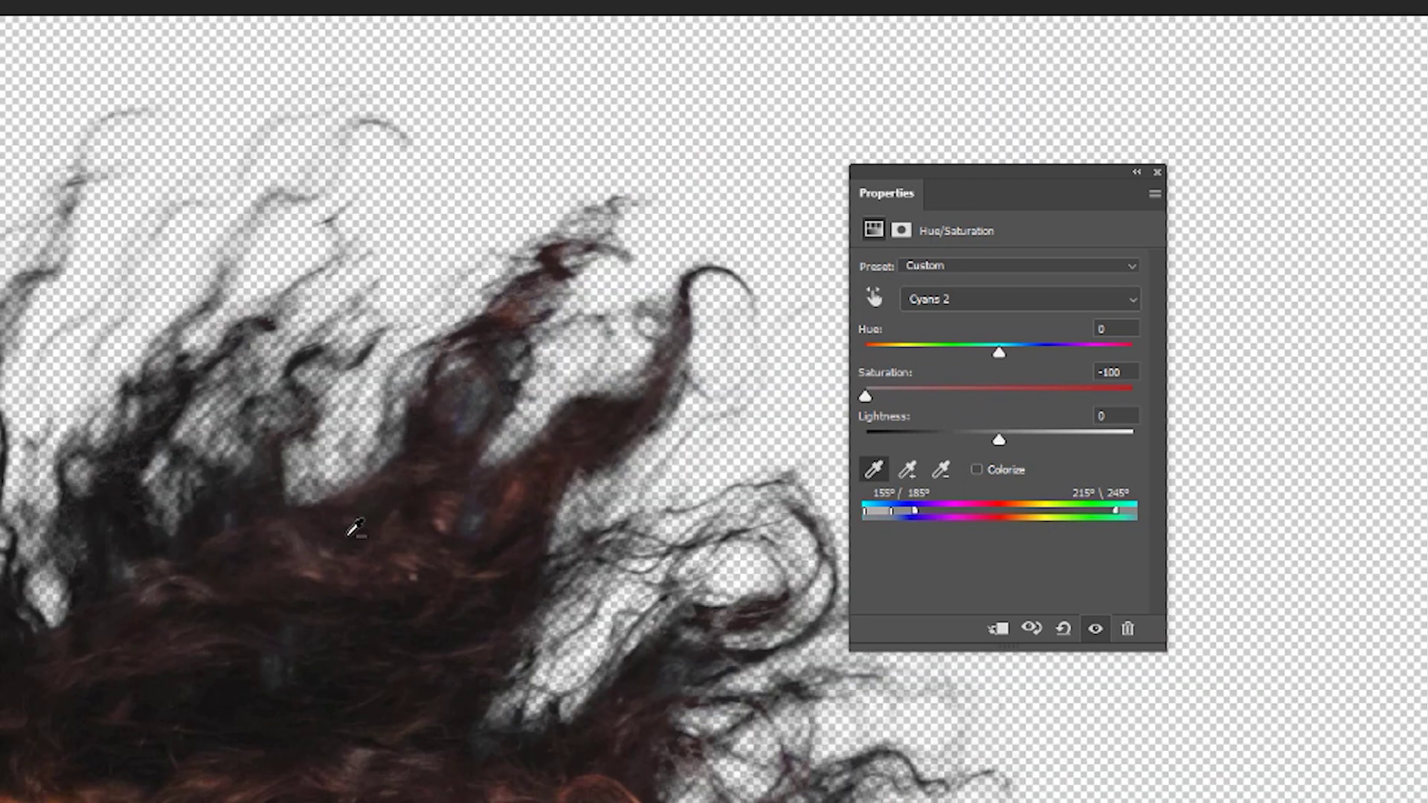
pyautogui.scroll(-3, 443, 461)
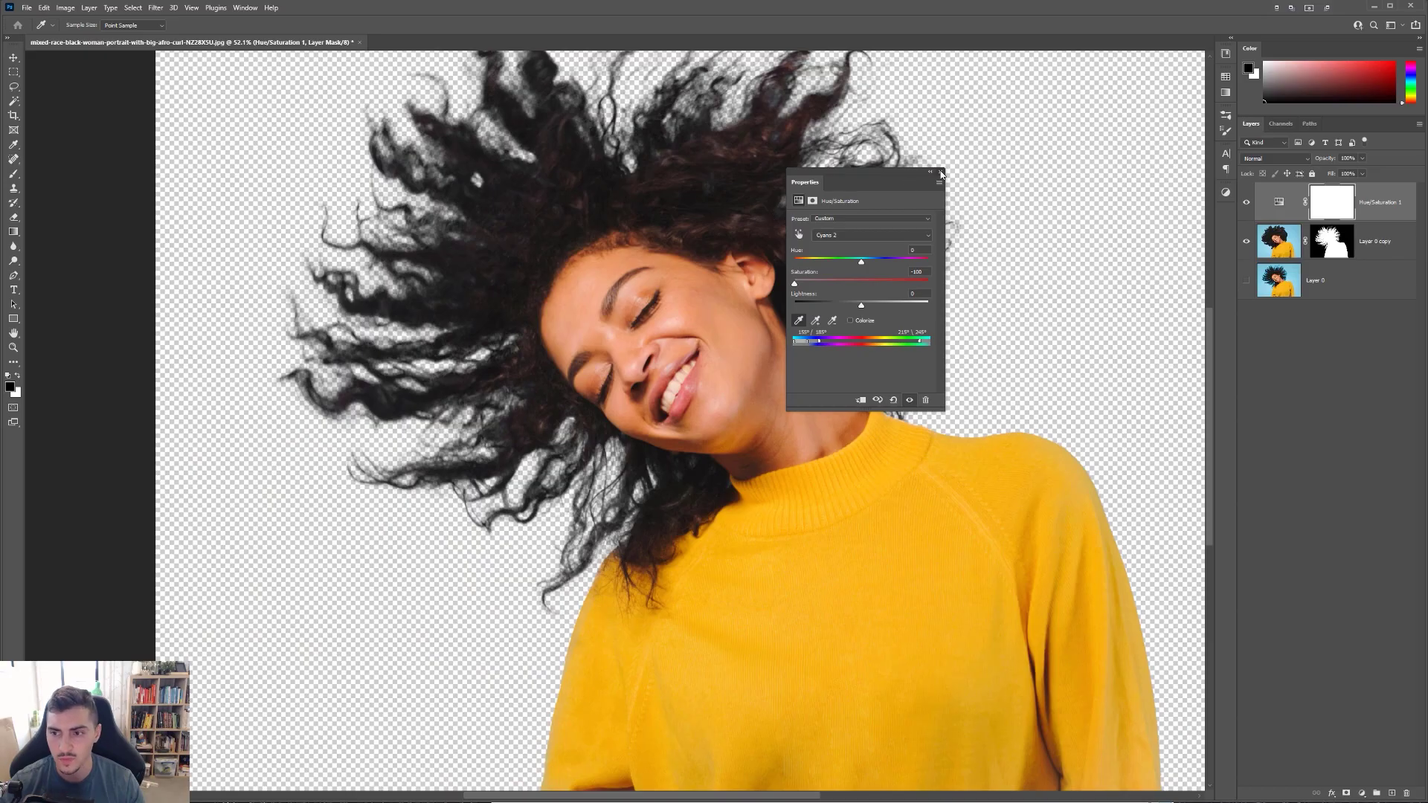
pyautogui.click(940, 174)
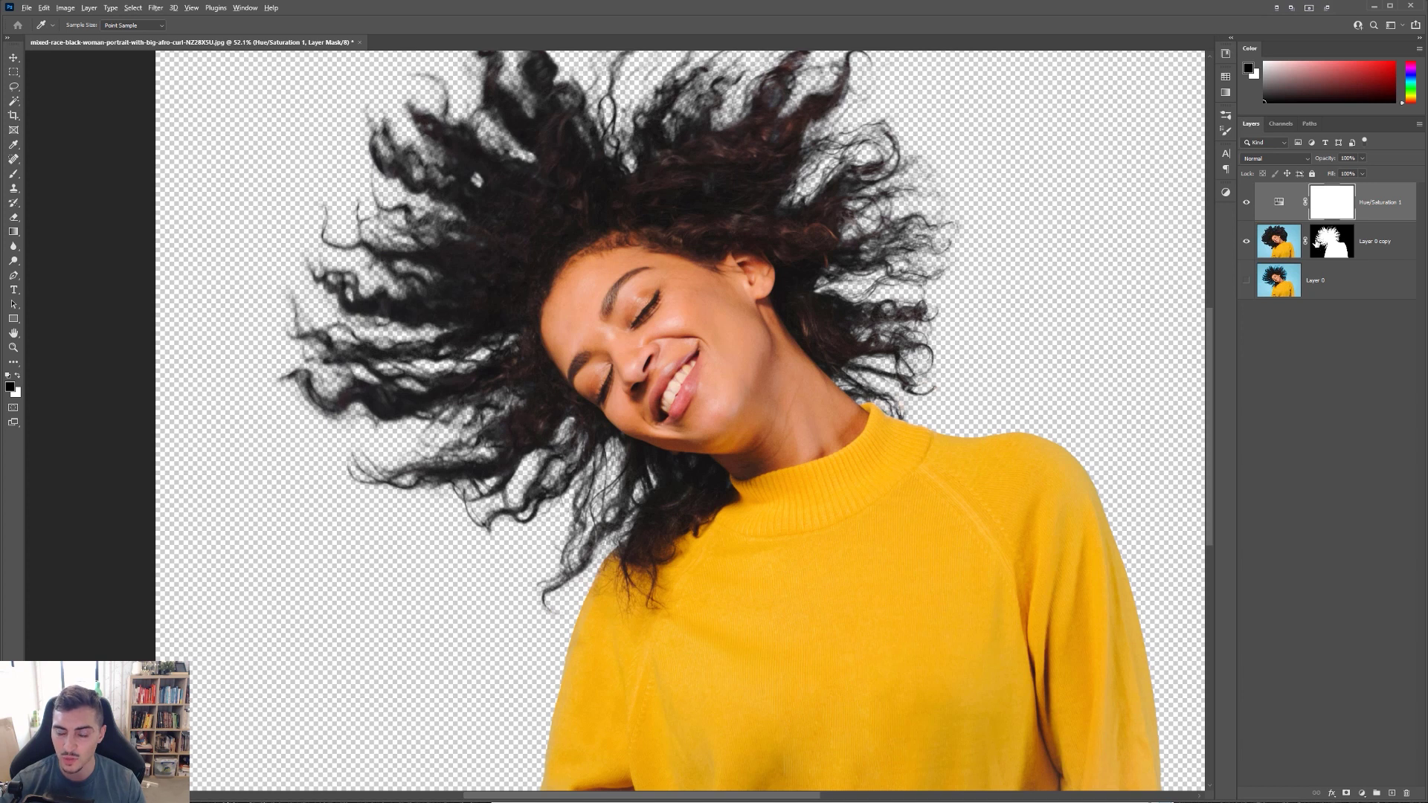
# - View the cutout layer's mask on its own and examine the hair edges around the head
pyautogui.keyDown('alt'); pyautogui.click(1332, 242); pyautogui.keyUp('alt')
pyautogui.scroll(-3, 965, 289)
pyautogui.scroll(5, 445, 347)
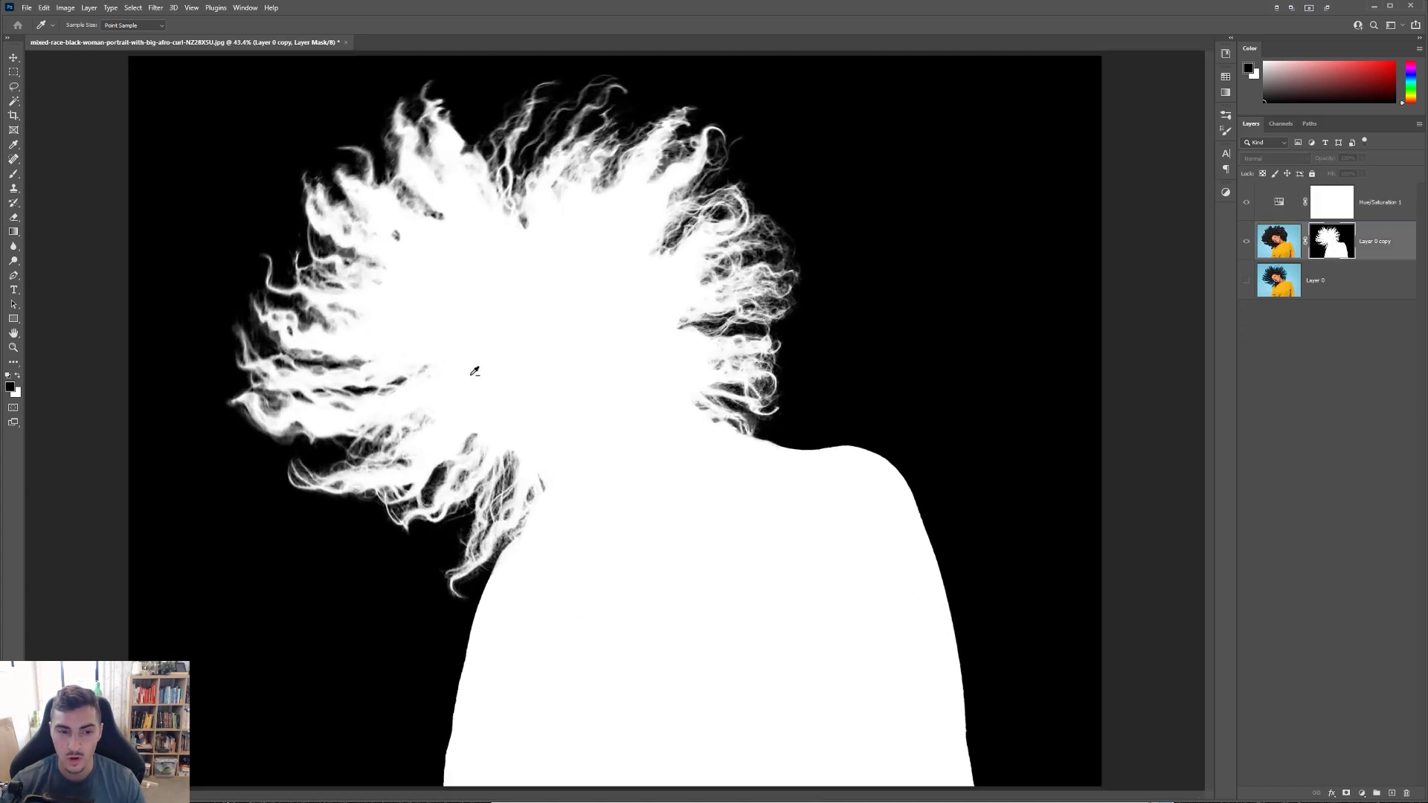
pyautogui.scroll(2, 529, 622)
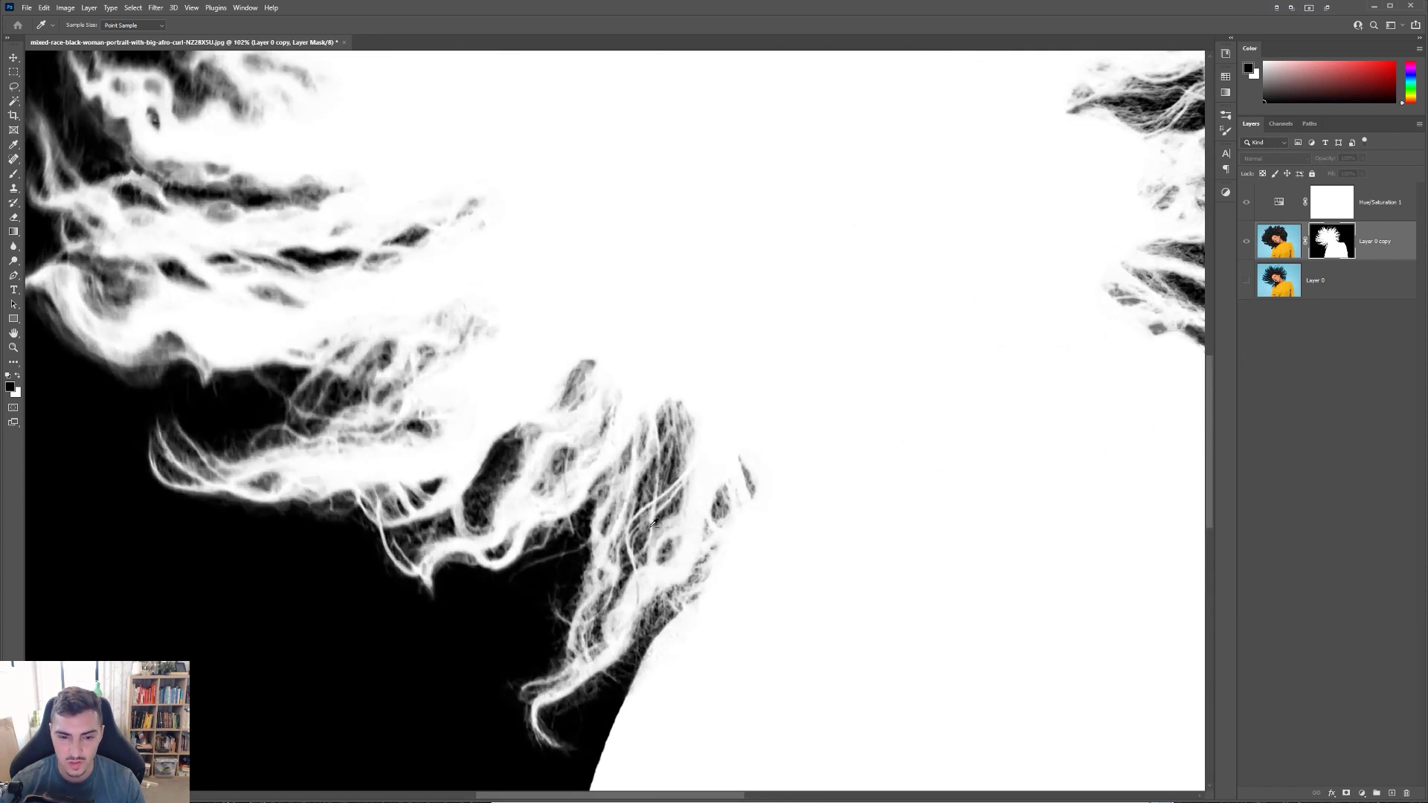
pyautogui.scroll(5, 657, 603)
pyautogui.scroll(-6, 657, 610)
pyautogui.moveTo(833, 320); pyautogui.dragTo(481, 505)
pyautogui.moveTo(770, 486); pyautogui.dragTo(931, 547)
pyautogui.moveTo(454, 395); pyautogui.dragTo(771, 462)
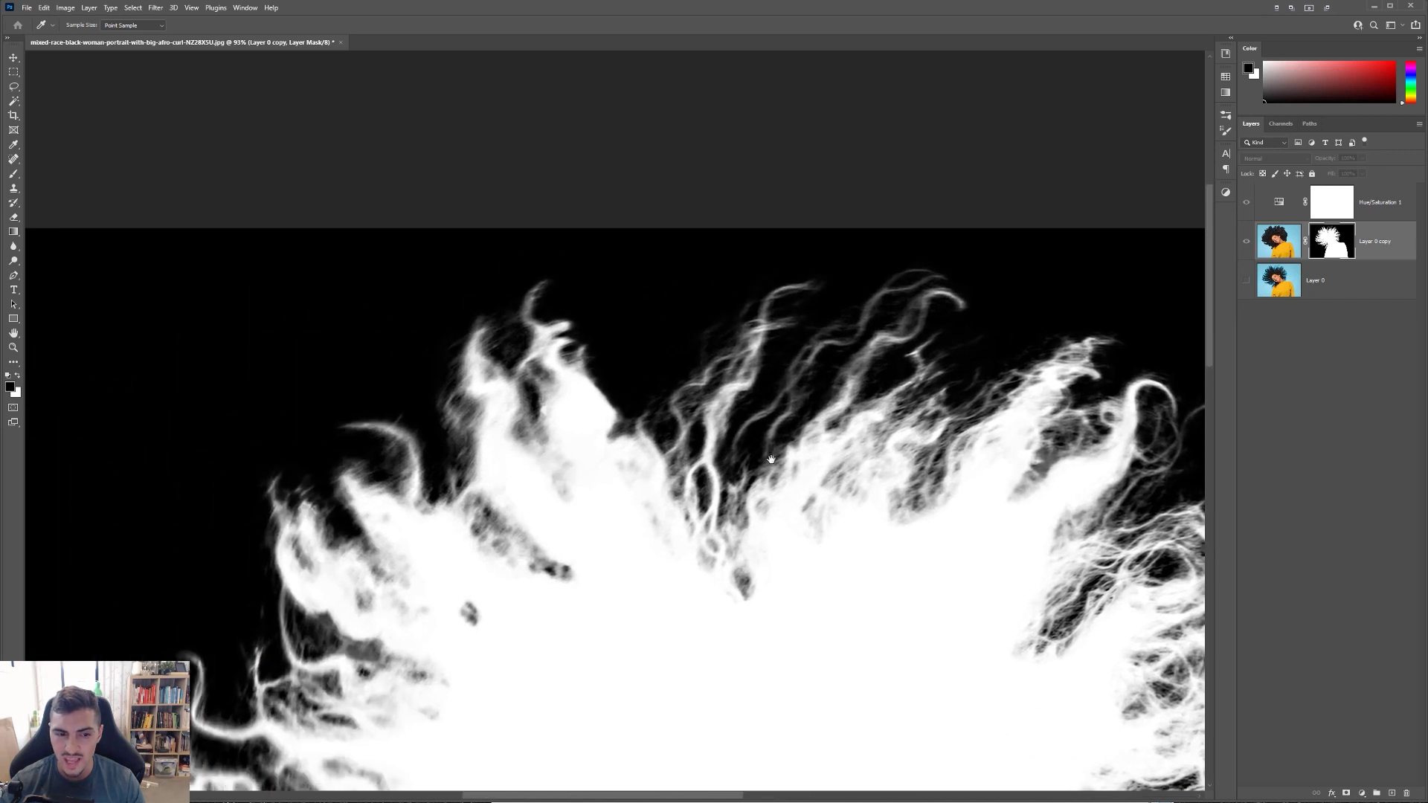
pyautogui.moveTo(655, 489); pyautogui.dragTo(705, 180)
pyautogui.moveTo(580, 461); pyautogui.dragTo(728, 220)
# - Examine the mask for gray areas in the lower hair strands and along the shoulder, ending back on the image
pyautogui.scroll(3, 366, 540)
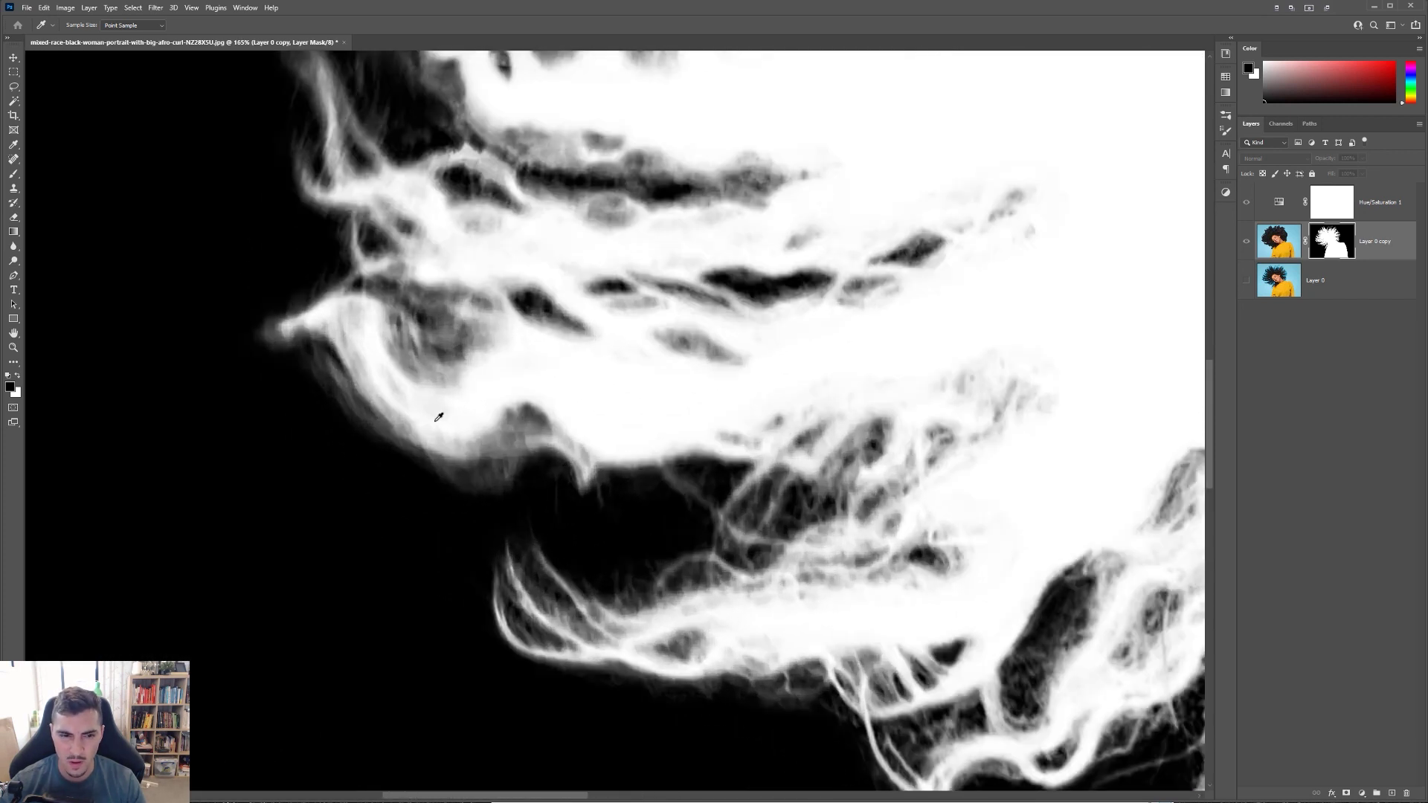
pyautogui.scroll(-1, 616, 564)
pyautogui.moveTo(863, 632); pyautogui.dragTo(534, 284)
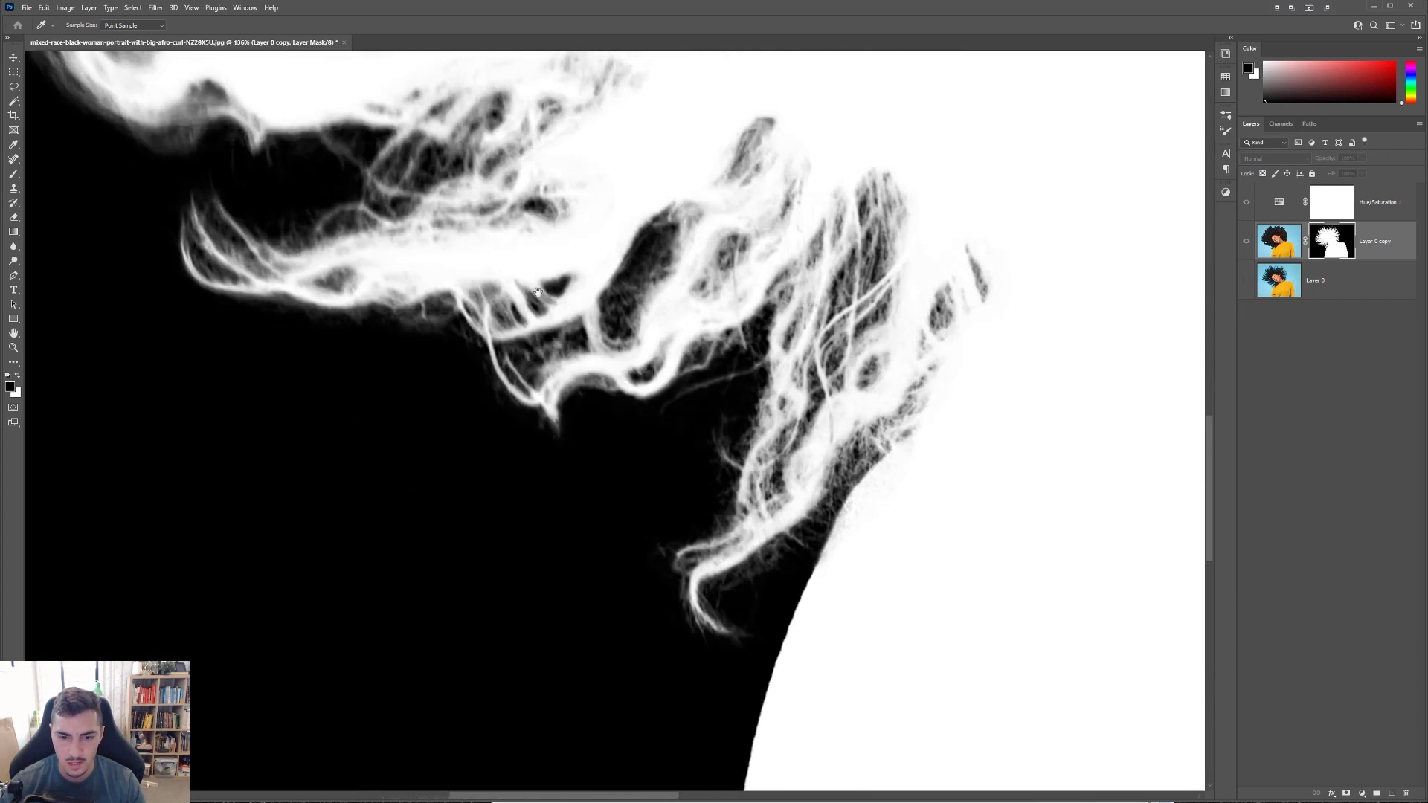
pyautogui.moveTo(871, 467); pyautogui.dragTo(57, 520)
pyautogui.moveTo(774, 315); pyautogui.dragTo(695, 369)
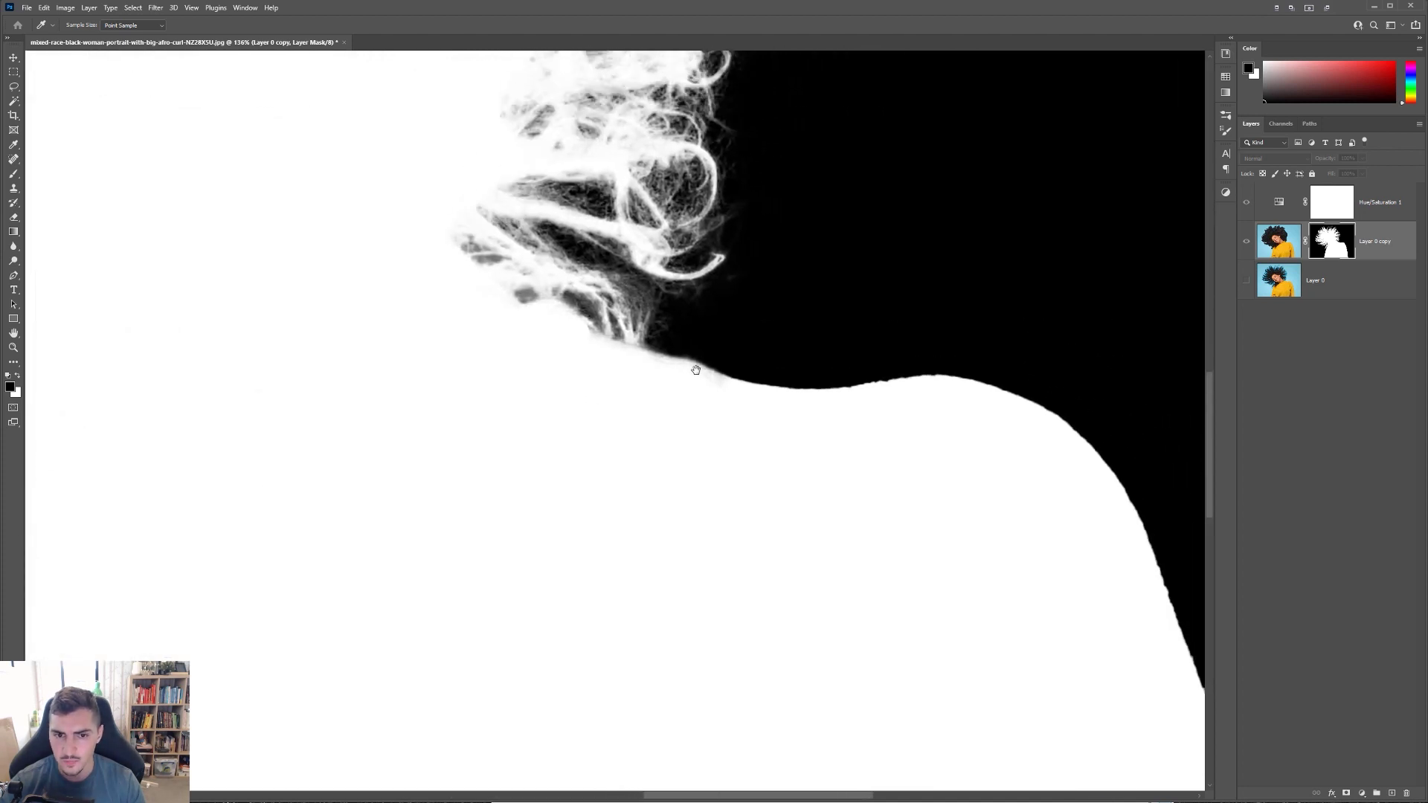
pyautogui.scroll(2, 600, 297)
pyautogui.scroll(-5, 662, 315)
pyautogui.moveTo(700, 191); pyautogui.dragTo(773, 291)
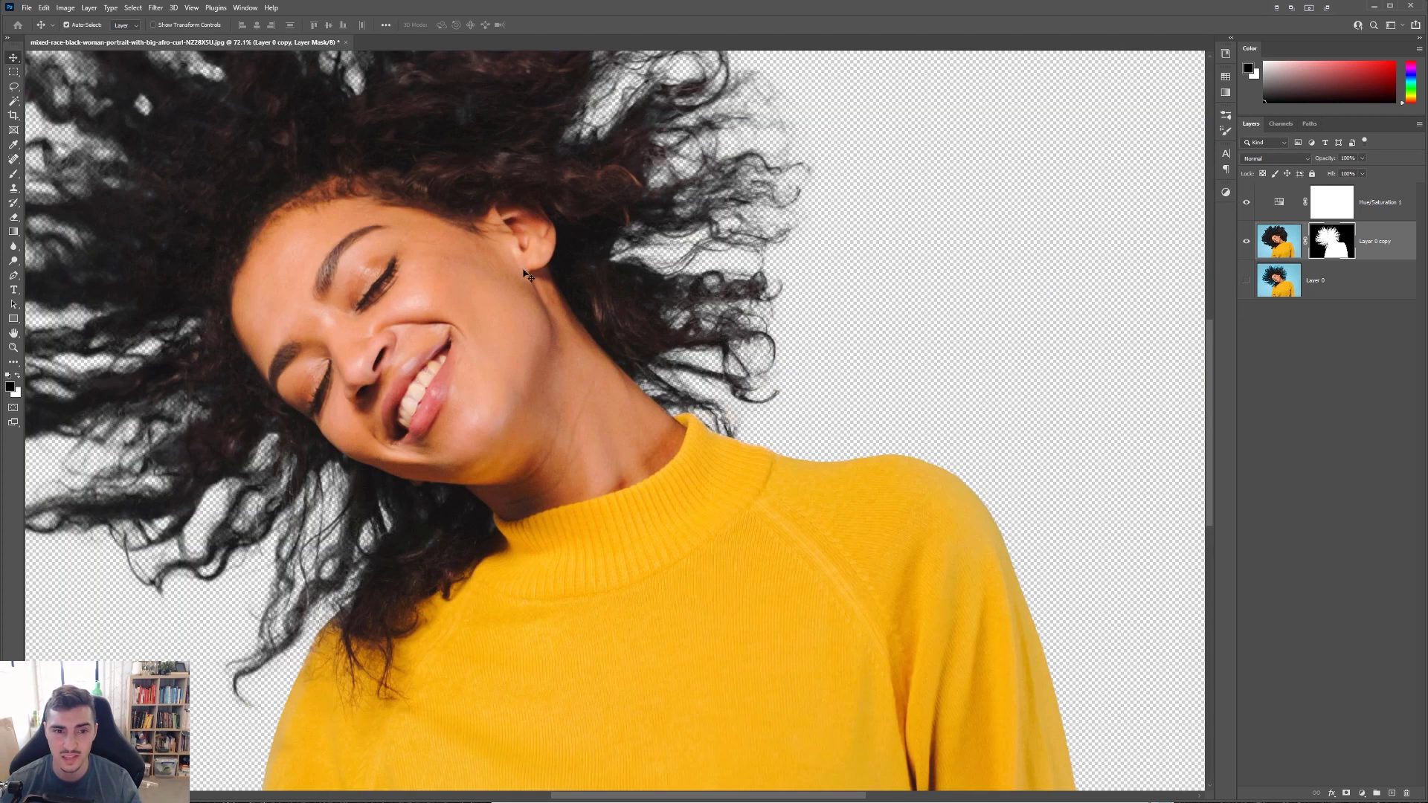
# - Display the cutout's layer mask and set up the Brush tool with its mode on Overlay
pyautogui.keyDown('alt'); pyautogui.click(1329, 246); pyautogui.keyUp('alt')
pyautogui.press('b')
pyautogui.scroll(-2, 812, 239)
pyautogui.scroll(1, 812, 239)
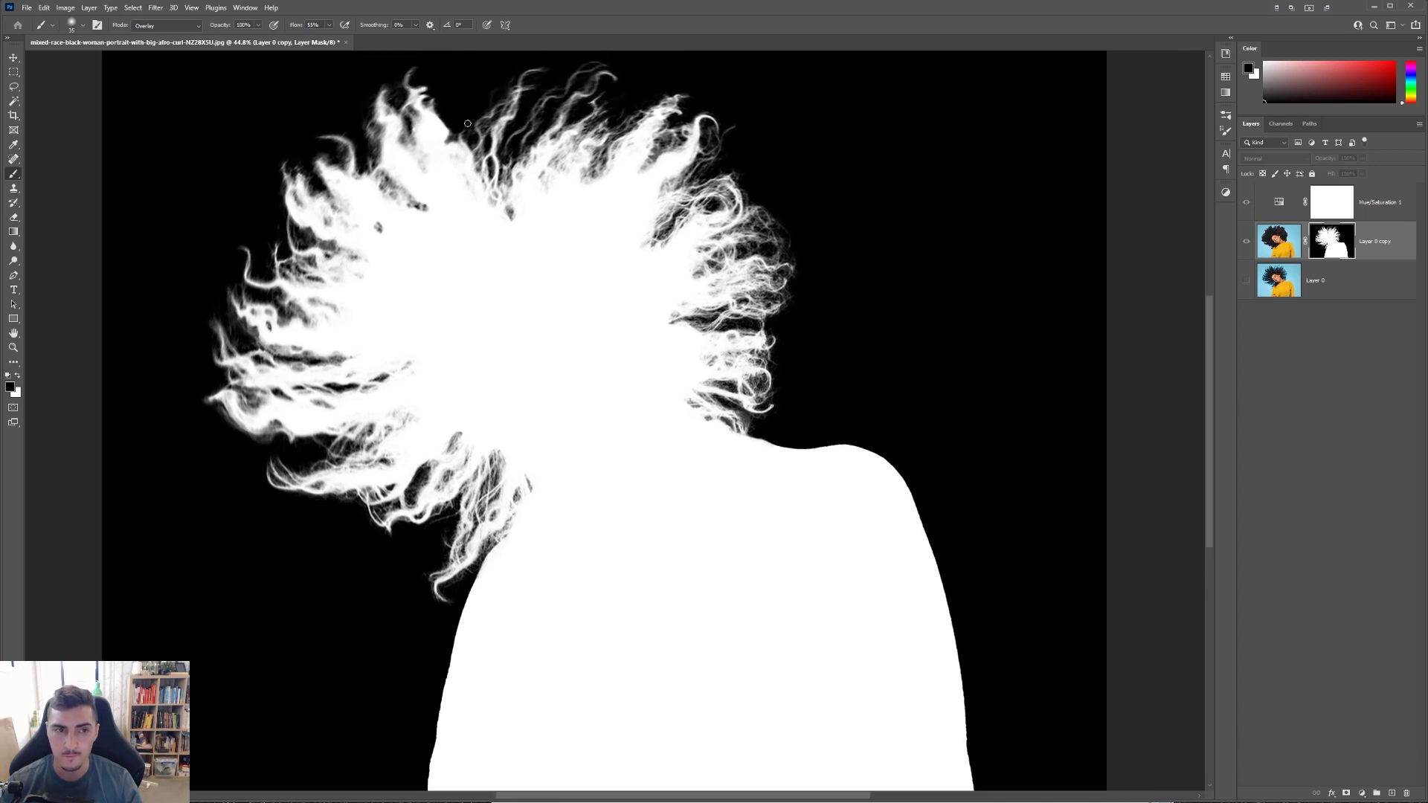
pyautogui.click(185, 30)
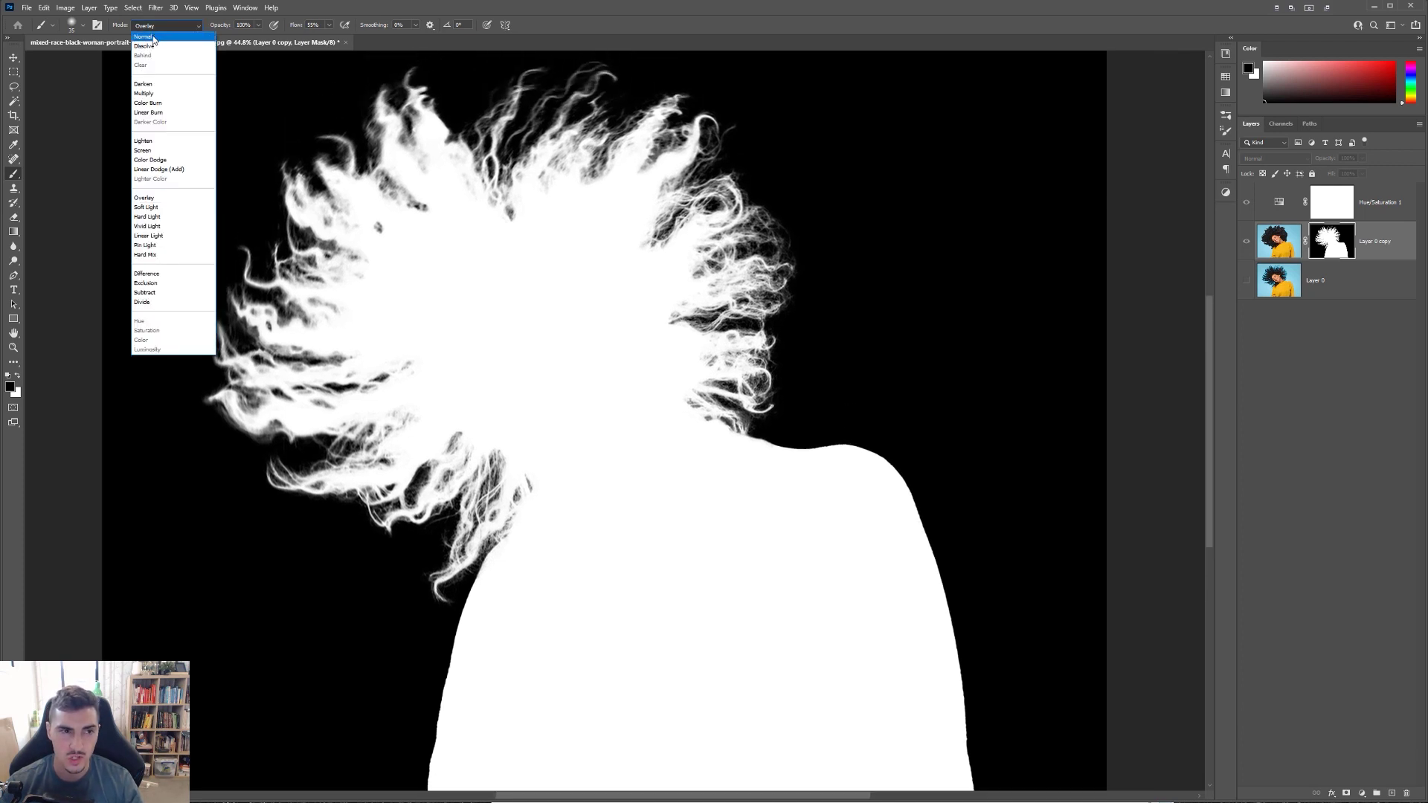
pyautogui.click(149, 39)
pyautogui.click(165, 25)
pyautogui.click(179, 196)
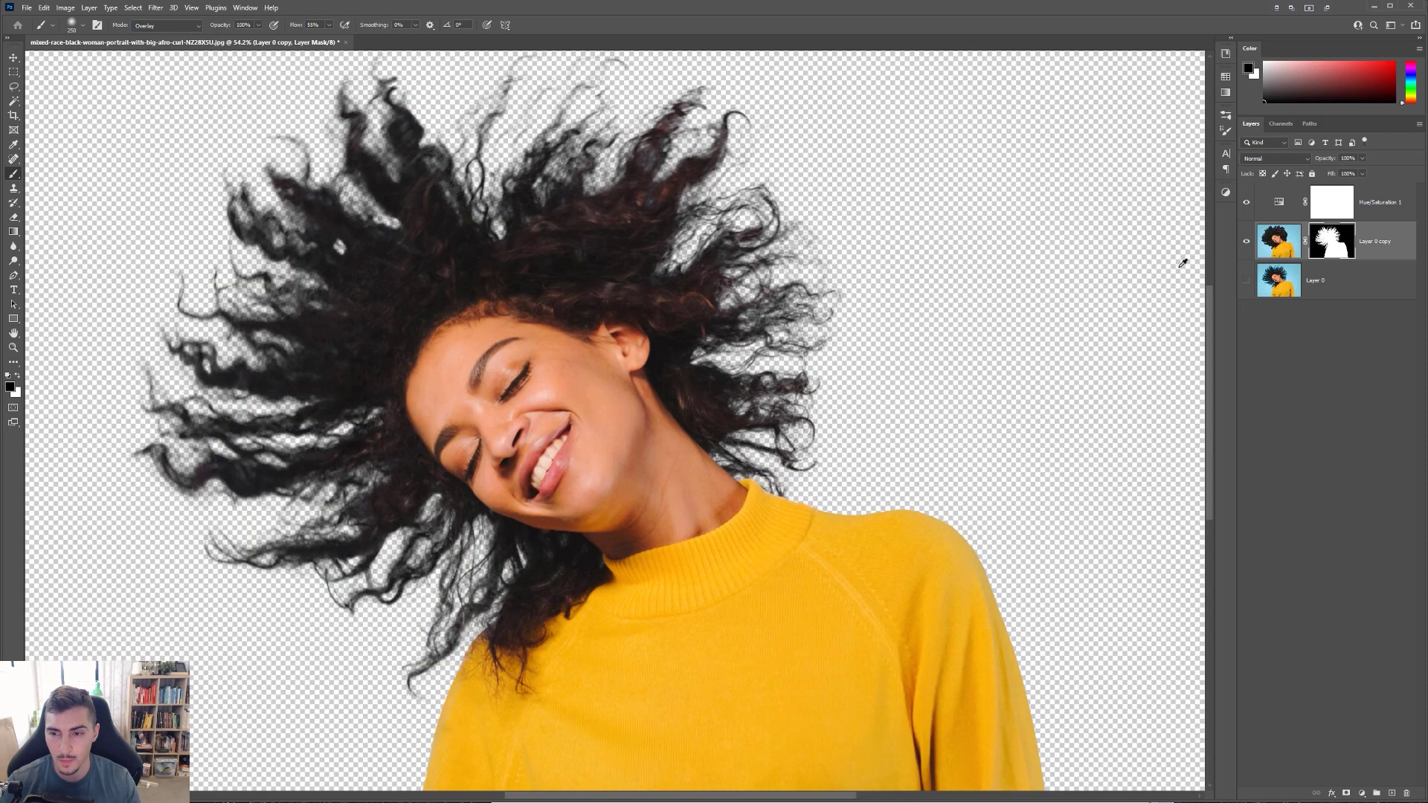
# - Show the layer mask alone again and reduce the brush size for work around the hair
pyautogui.scroll(-2, 1183, 264)
pyautogui.keyDown('alt'); pyautogui.click(1331, 250); pyautogui.keyUp('alt')
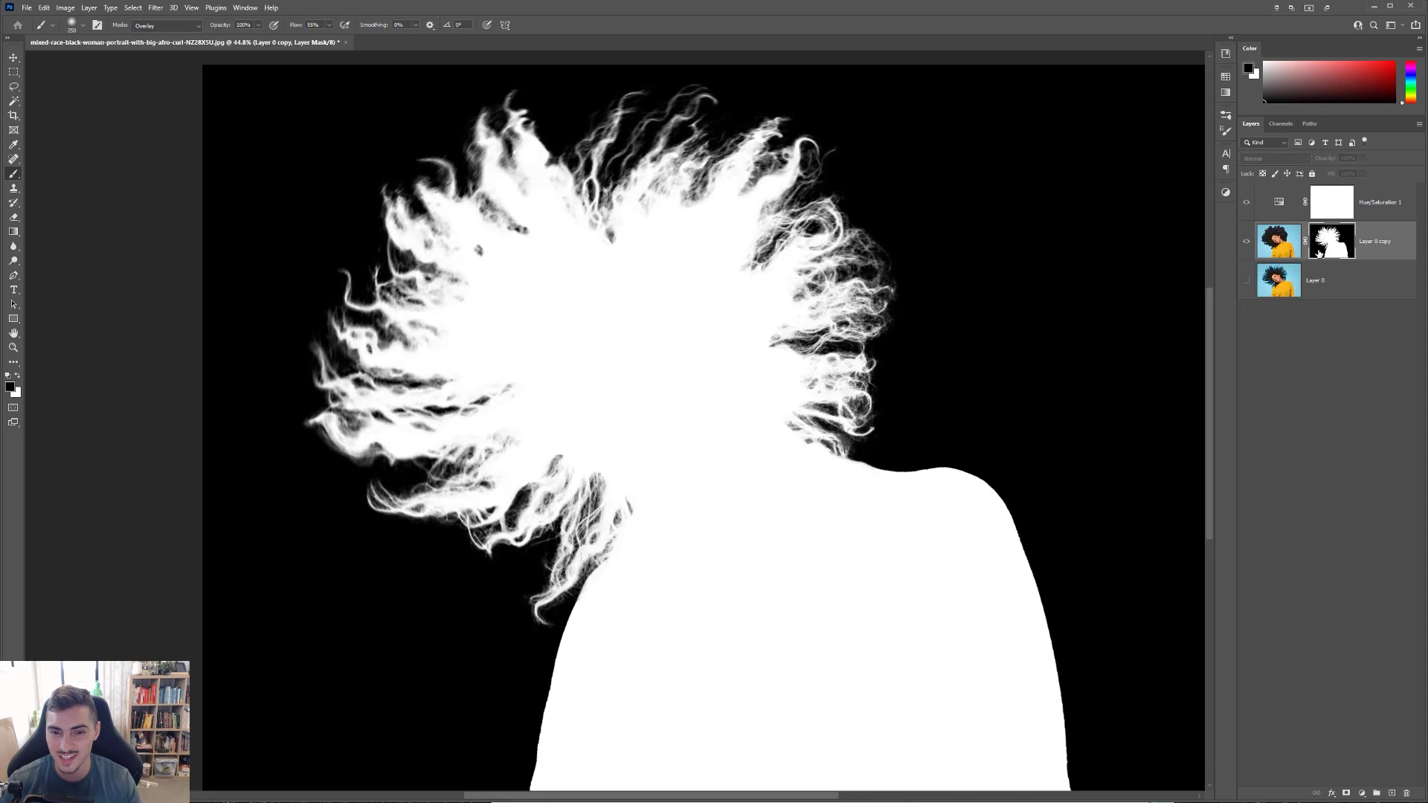
pyautogui.press('[')
pyautogui.press('[')
pyautogui.press('[')
pyautogui.press('[')
pyautogui.scroll(2, 902, 447)
pyautogui.scroll(2, 905, 462)
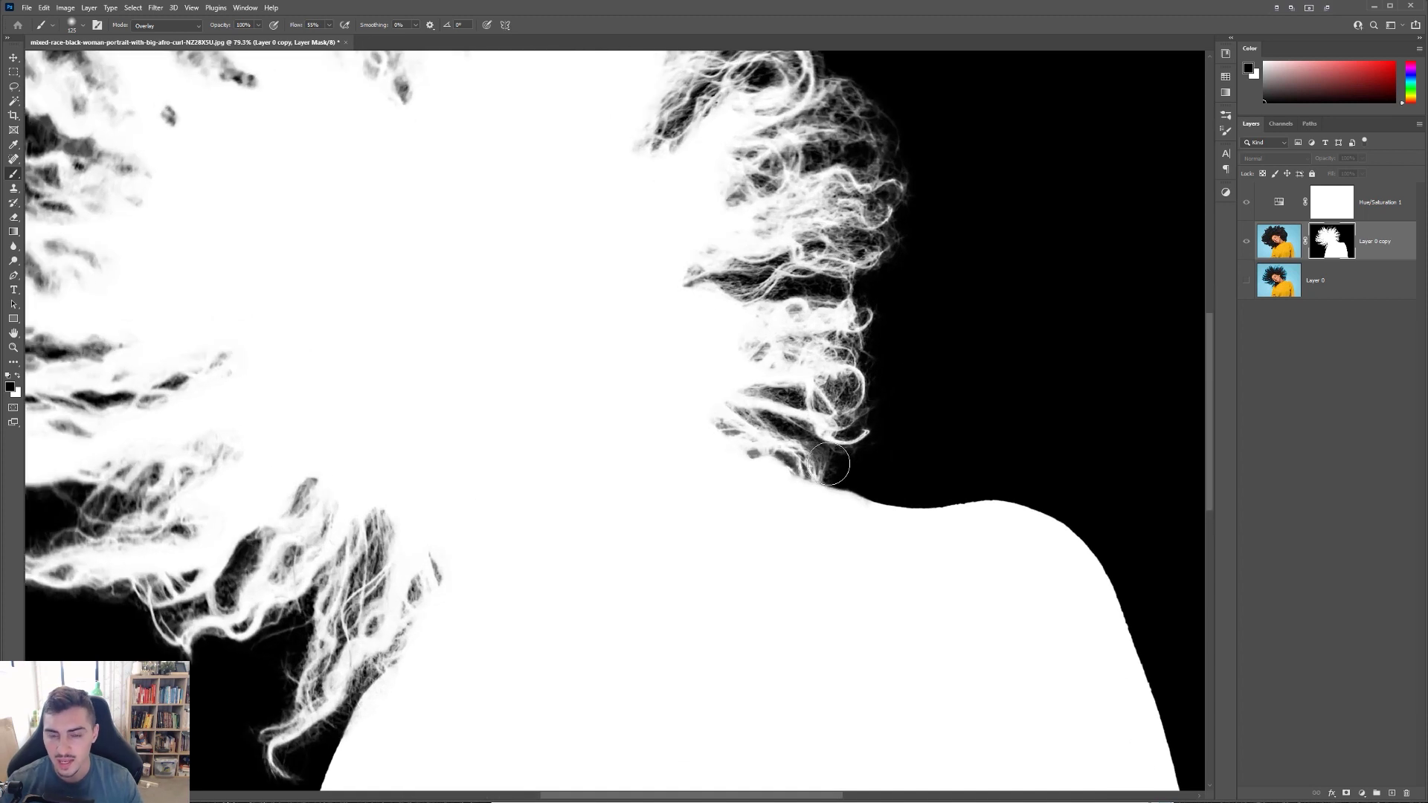
# - Try painting black in Overlay mode over the gray hair gaps just above the shoulder
pyautogui.moveTo(825, 465)
pyautogui.mouseDown()
pyautogui.moveTo(740, 428)
pyautogui.moveTo(767, 452)
pyautogui.moveTo(751, 407)
pyautogui.moveTo(841, 401)
pyautogui.moveTo(854, 415)
pyautogui.mouseUp()
pyautogui.scroll(3, 854, 415)
pyautogui.hotkey('ctrl', 'z')
pyautogui.moveTo(790, 491); pyautogui.dragTo(711, 475)
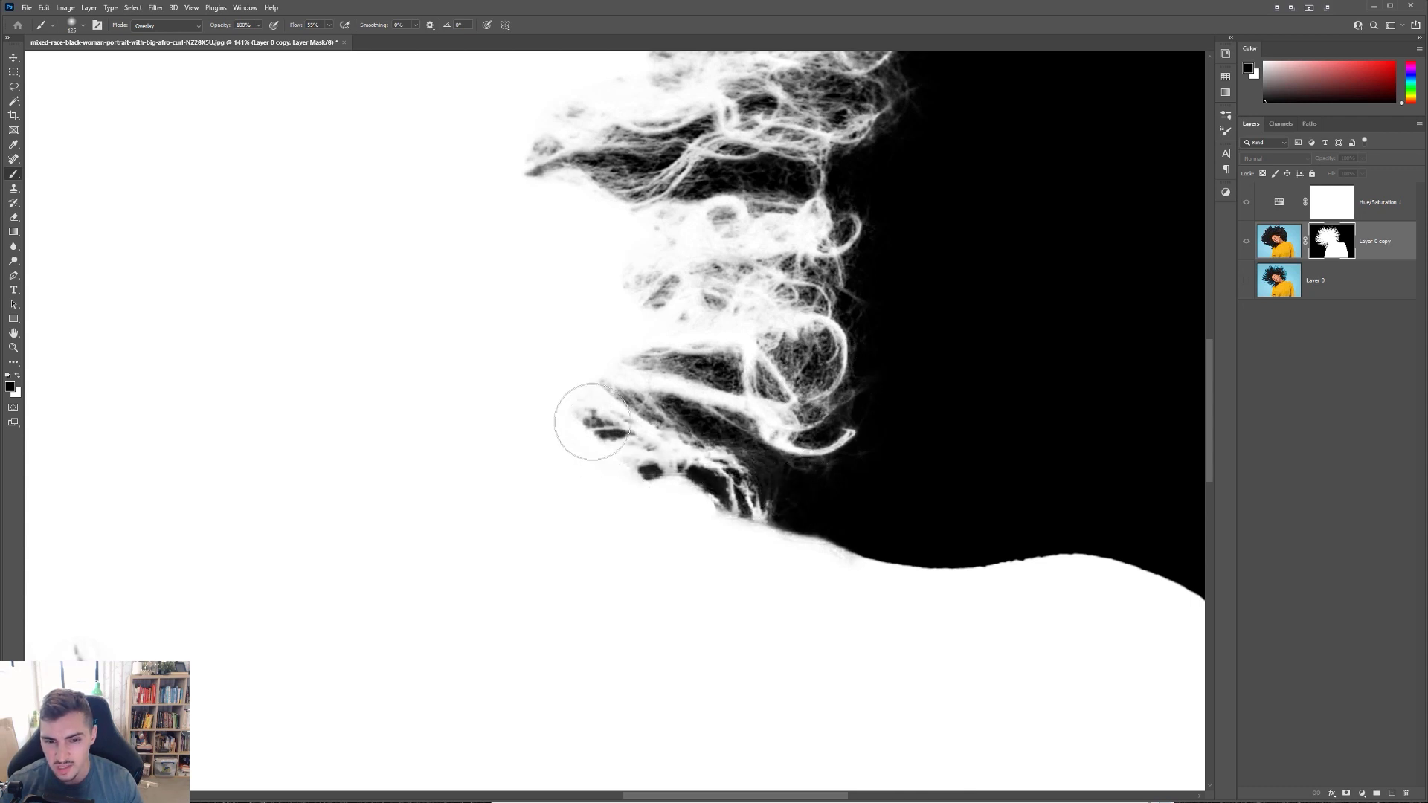
pyautogui.hotkey('ctrl', 'z')
# - Try painting black across the same part of the mask with the brush in Normal mode
pyautogui.click(177, 26)
pyautogui.click(177, 35)
pyautogui.moveTo(822, 478)
pyautogui.mouseDown()
pyautogui.moveTo(568, 459)
pyautogui.moveTo(579, 543)
pyautogui.moveTo(415, 429)
pyautogui.moveTo(545, 494)
pyautogui.moveTo(680, 491)
pyautogui.moveTo(475, 513)
pyautogui.mouseUp()
pyautogui.hotkey('ctrl', 'z')
# - Set the brush mode back to Overlay and paint black over the gray gaps in the lowest strands above the shoulder
pyautogui.click(167, 25)
pyautogui.click(171, 168)
pyautogui.moveTo(811, 490)
pyautogui.mouseDown()
pyautogui.moveTo(738, 462)
pyautogui.moveTo(759, 507)
pyautogui.moveTo(613, 431)
pyautogui.mouseUp()
# - Dab black over the gray gaps between the outer hair strands on the left side of the head
pyautogui.scroll(-3, 895, 397)
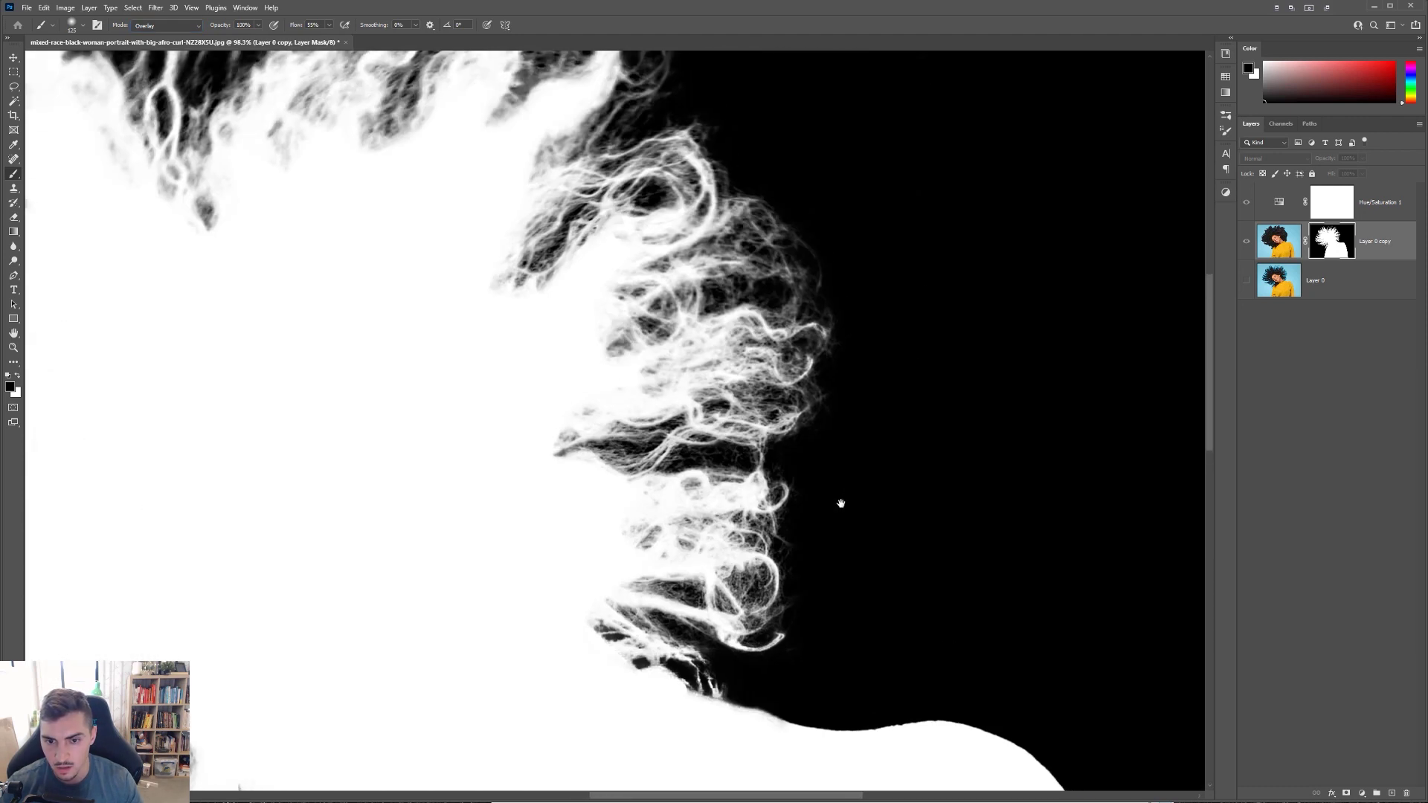
pyautogui.scroll(5, 896, 391)
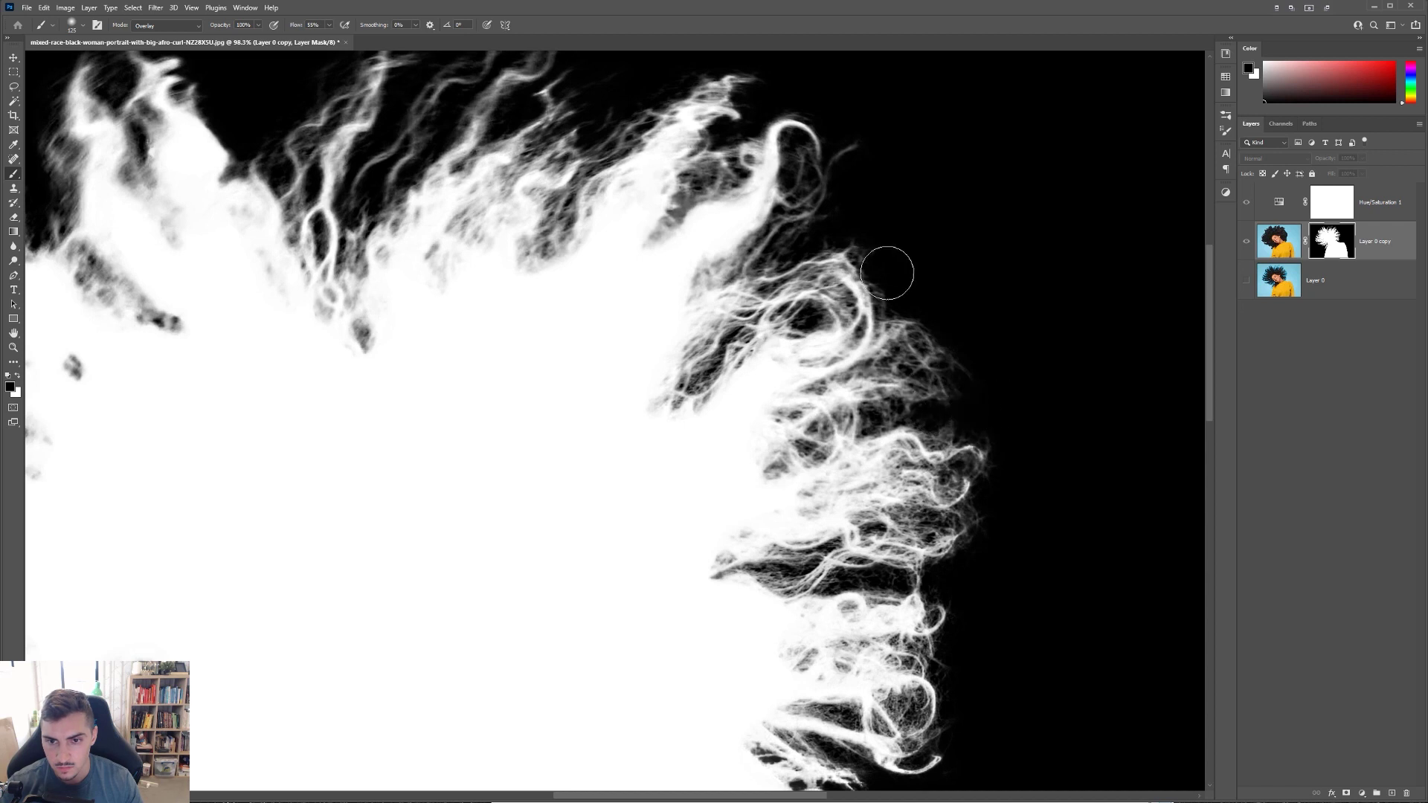
pyautogui.scroll(4, 903, 319)
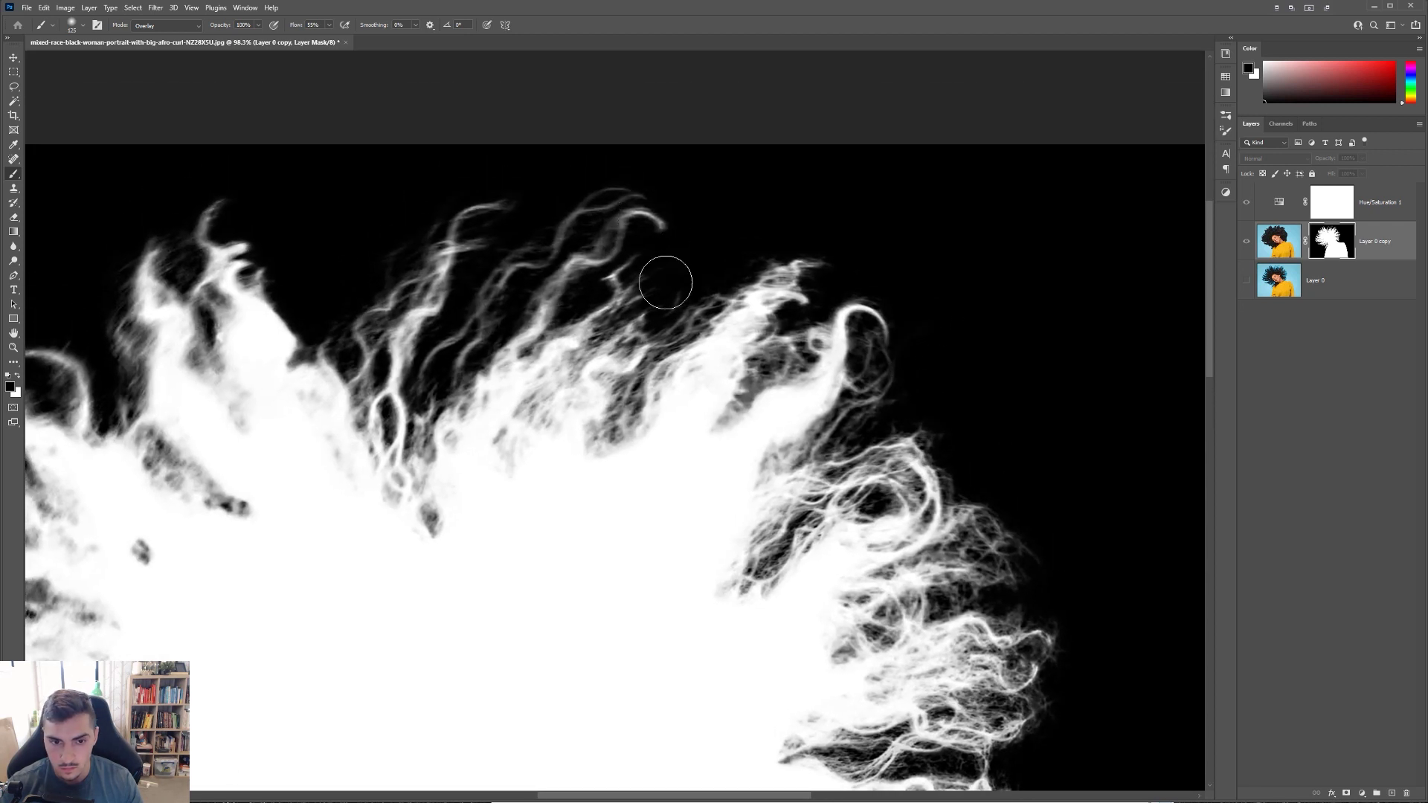
pyautogui.moveTo(552, 242); pyautogui.dragTo(988, 220)
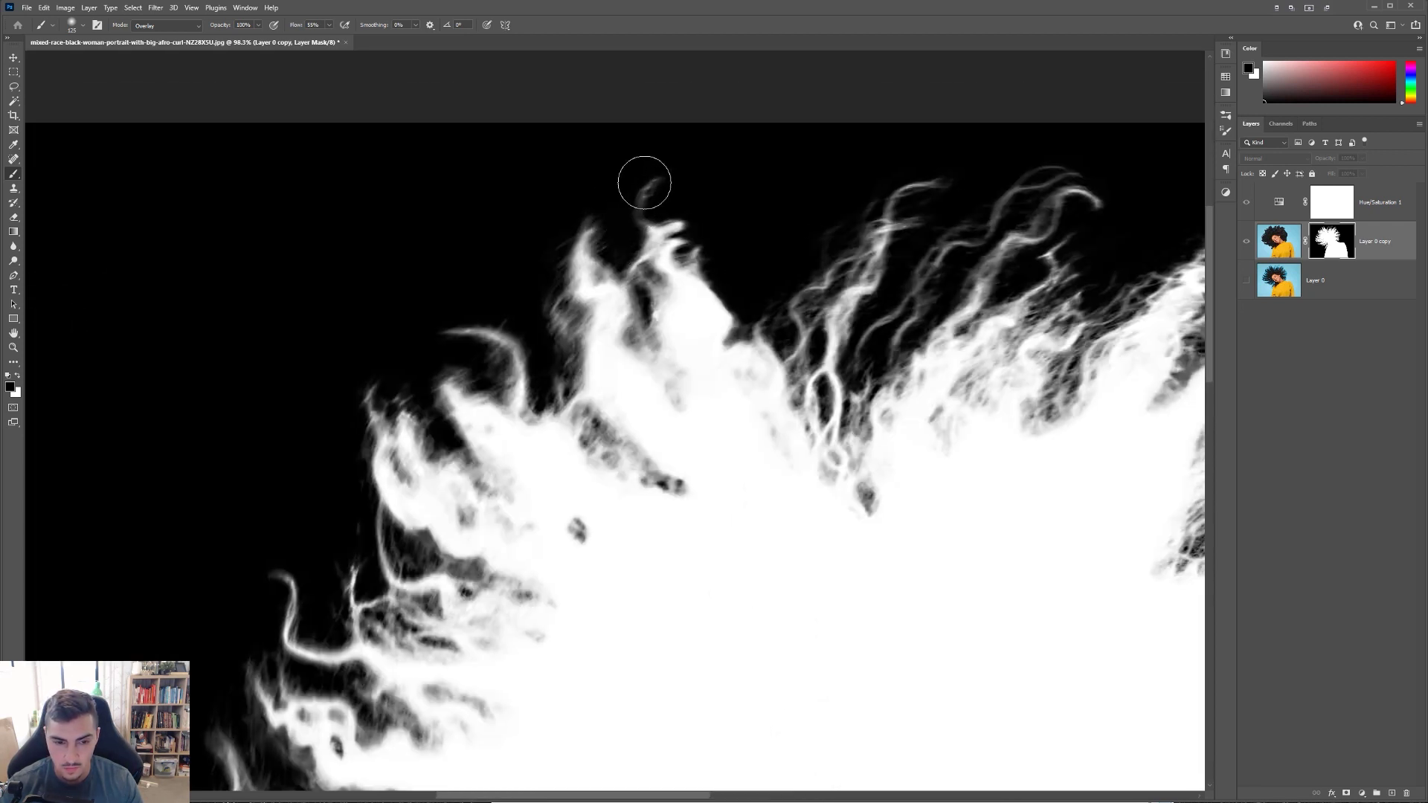
pyautogui.scroll(-3, 573, 372)
pyautogui.hscroll(-2, 578, 376)
pyautogui.click(573, 371)
pyautogui.click(600, 389)
# - Lower the brush opacity to 70% and darken the gray pocket between the left-hand hair strands
pyautogui.press('7')
pyautogui.scroll(-2, 559, 437)
pyautogui.hscroll(-1, 558, 437)
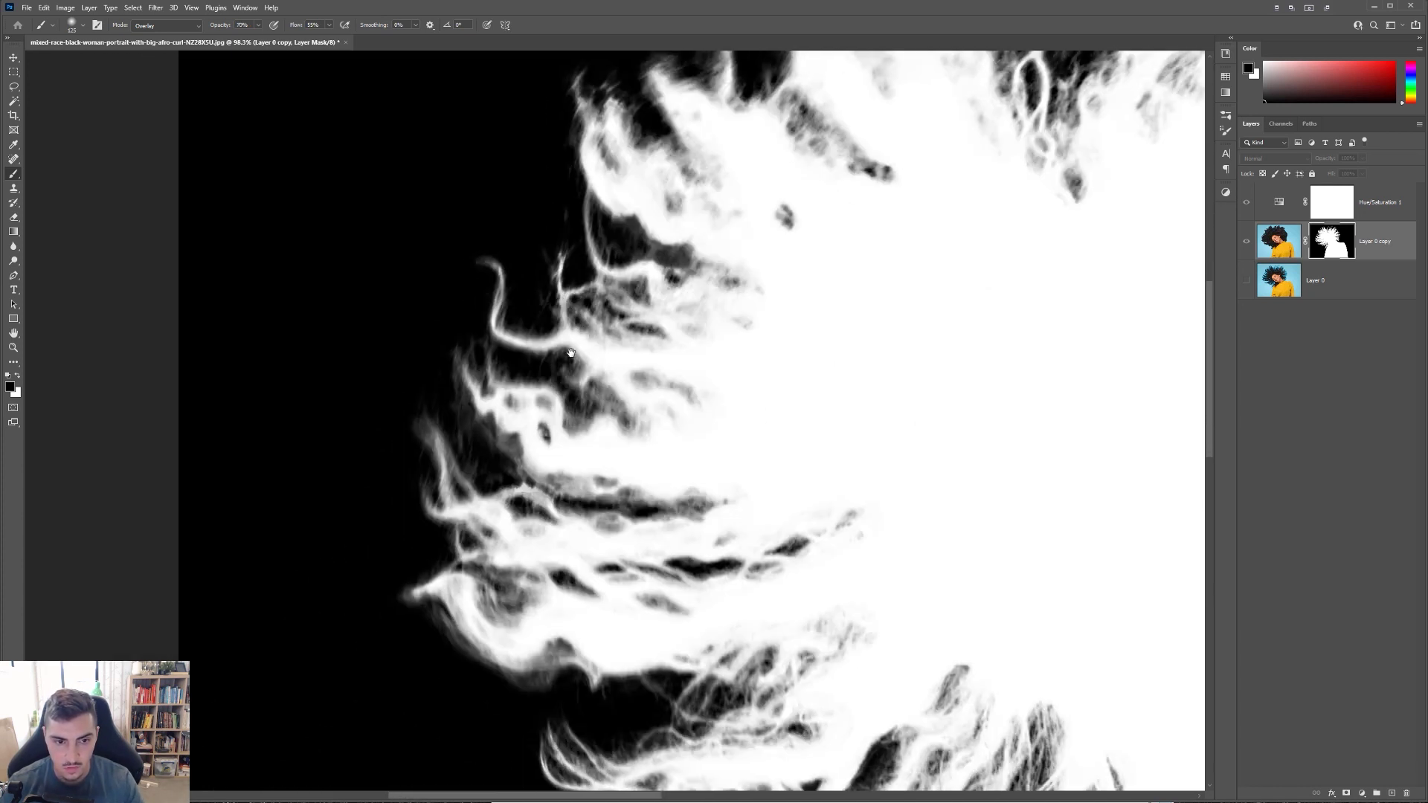
pyautogui.click(585, 399)
pyautogui.click(593, 402)
pyautogui.click(72, 26)
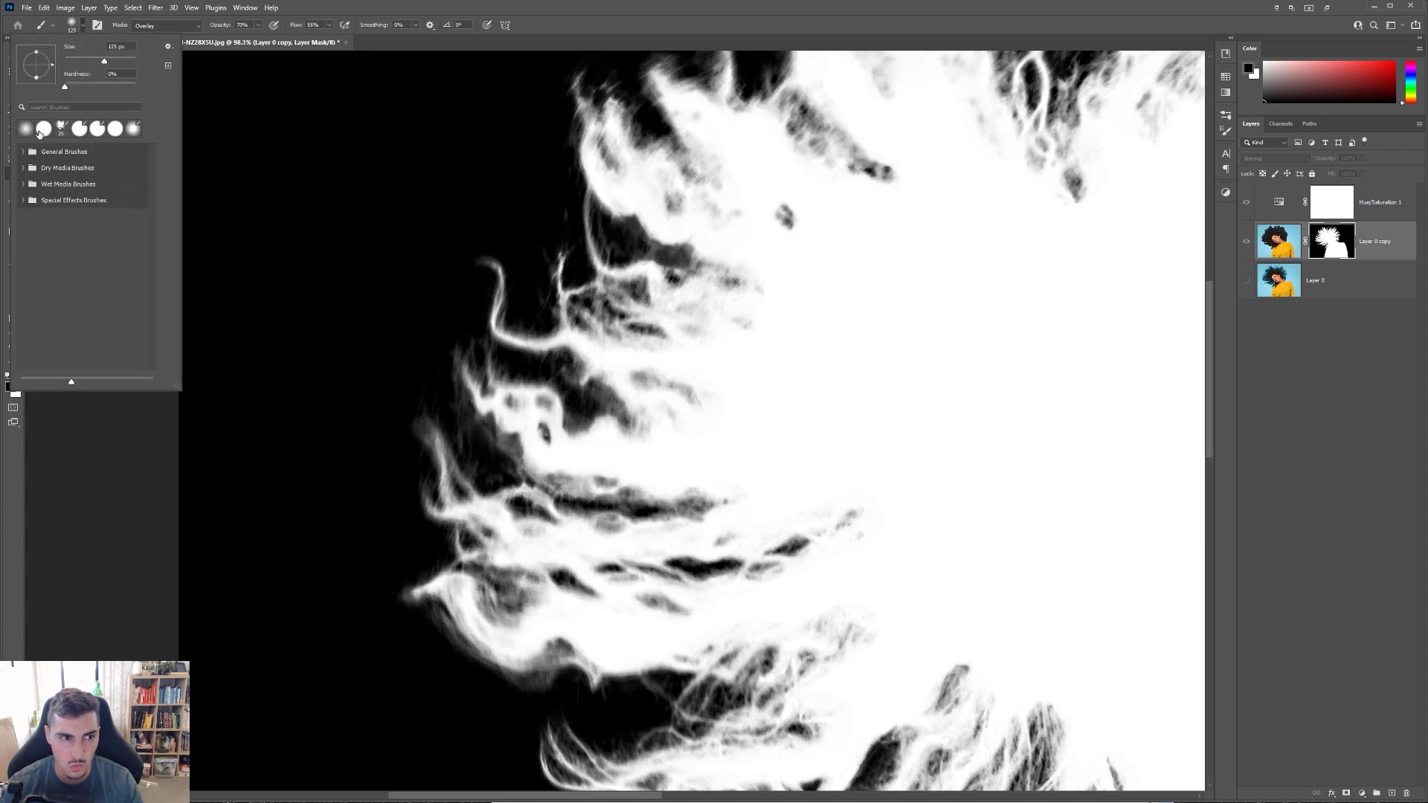
pyautogui.click(471, 249)
# - Paint black along the outer edge and underside of the lower-left curls to clear the gray haze
pyautogui.moveTo(434, 399); pyautogui.dragTo(491, 463)
pyautogui.moveTo(591, 578); pyautogui.dragTo(575, 298)
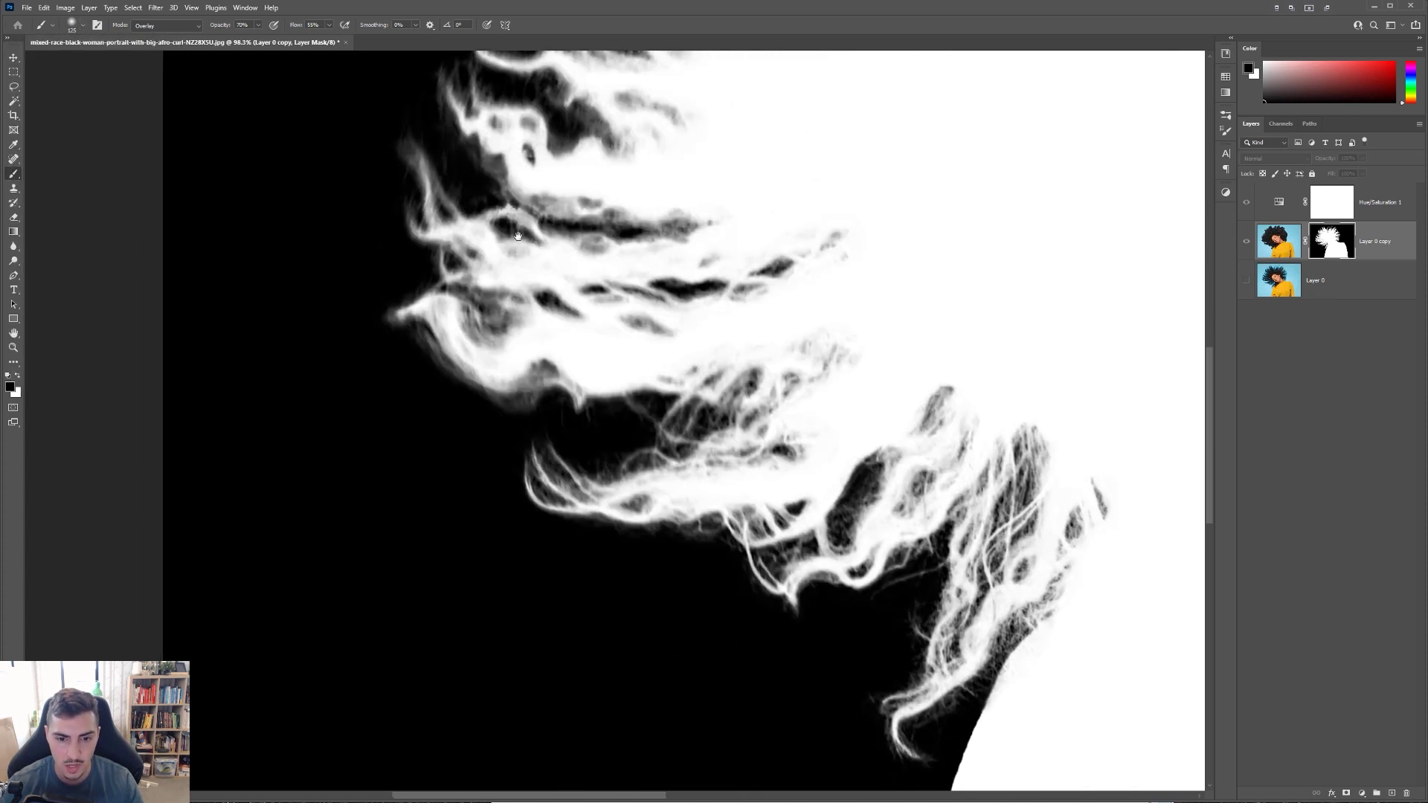
pyautogui.moveTo(542, 408)
pyautogui.mouseDown()
pyautogui.moveTo(495, 414)
pyautogui.moveTo(552, 383)
pyautogui.moveTo(583, 403)
pyautogui.moveTo(633, 396)
pyautogui.moveTo(539, 366)
pyautogui.moveTo(435, 379)
pyautogui.mouseUp()
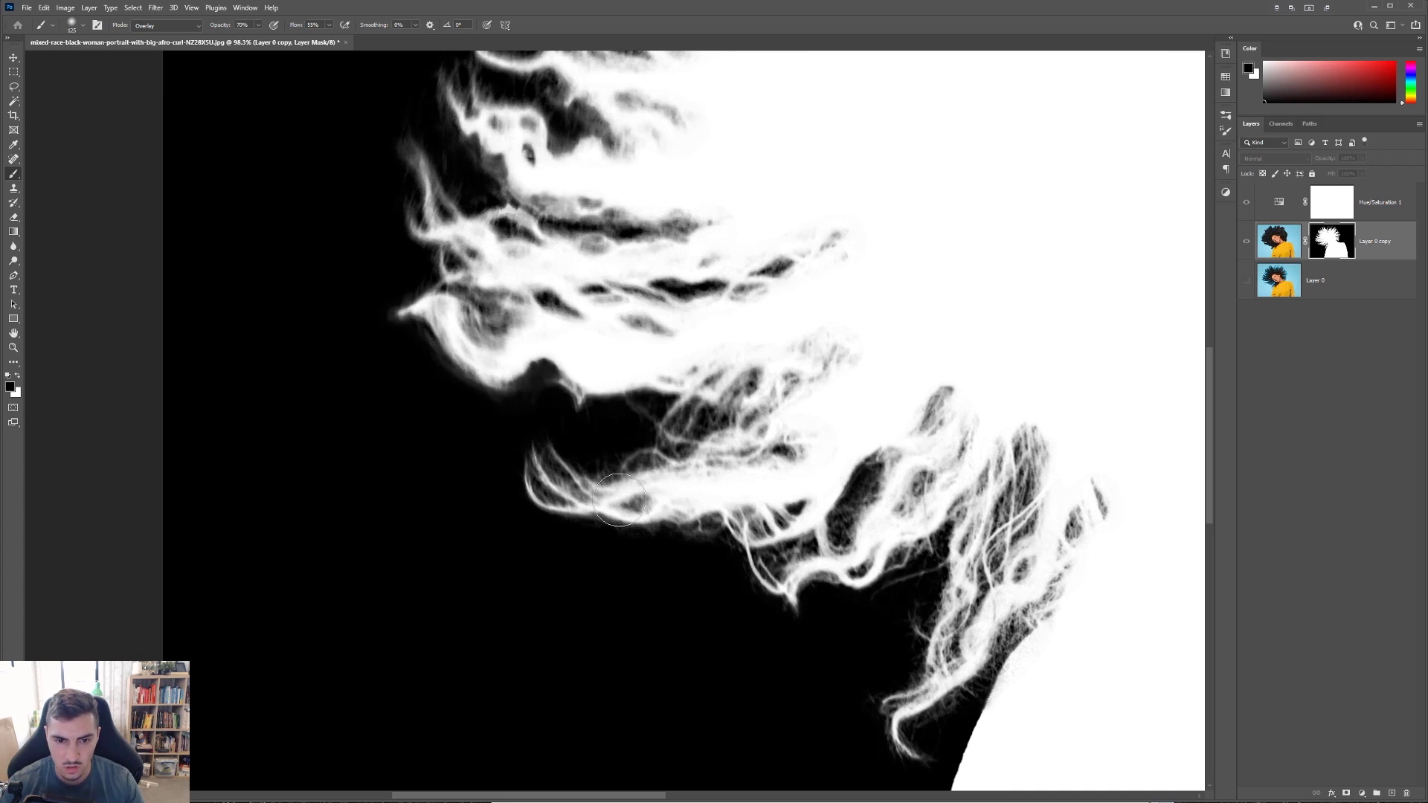
pyautogui.moveTo(629, 500); pyautogui.dragTo(495, 307)
pyautogui.moveTo(688, 398)
pyautogui.mouseDown()
pyautogui.moveTo(658, 357)
pyautogui.moveTo(696, 338)
pyautogui.mouseUp()
pyautogui.moveTo(612, 348); pyautogui.dragTo(480, 331)
# - Paint black over the gray gap between the lowest hair strands and the sweater's edge
pyautogui.moveTo(747, 535); pyautogui.dragTo(556, 461)
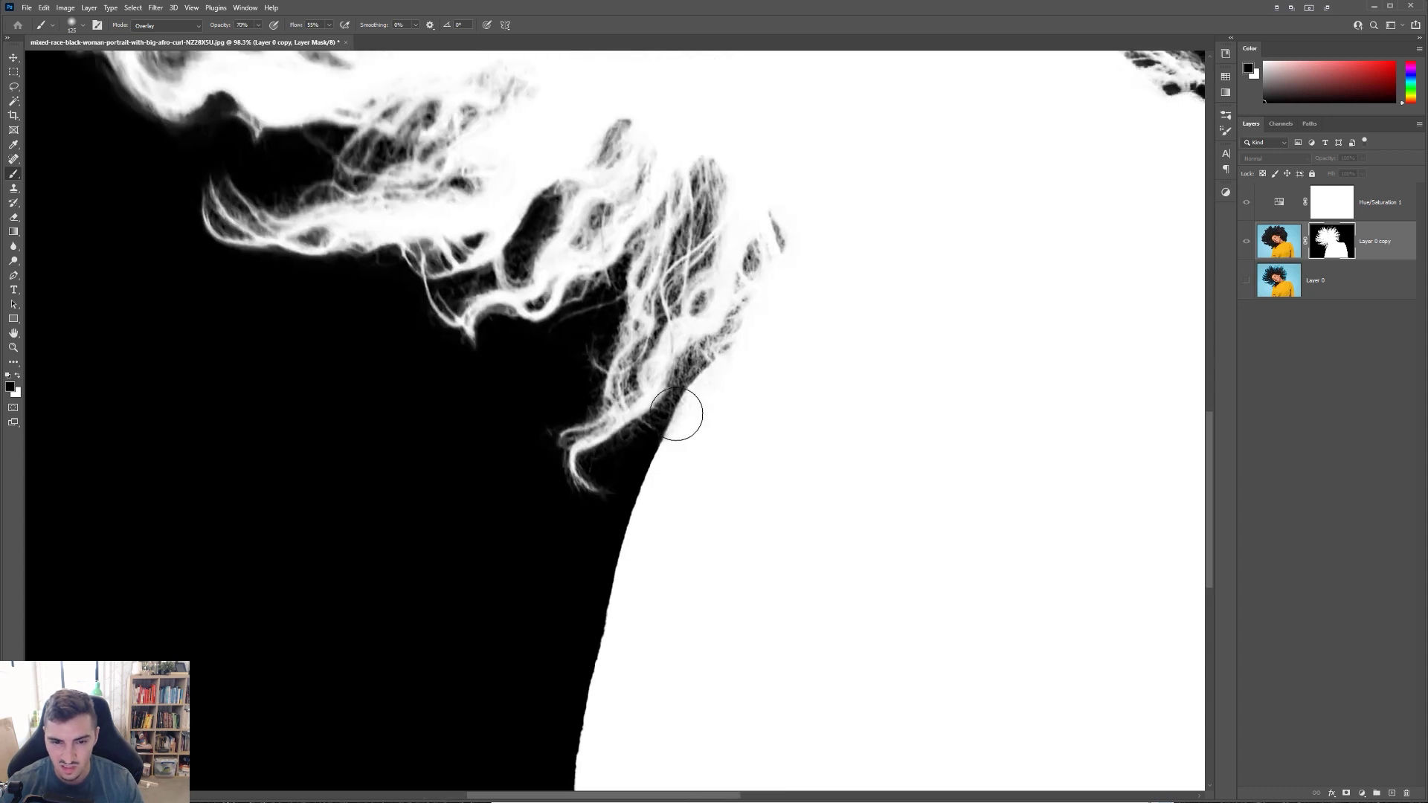
pyautogui.moveTo(686, 395); pyautogui.dragTo(587, 476)
pyautogui.scroll(-5, 627, 359)
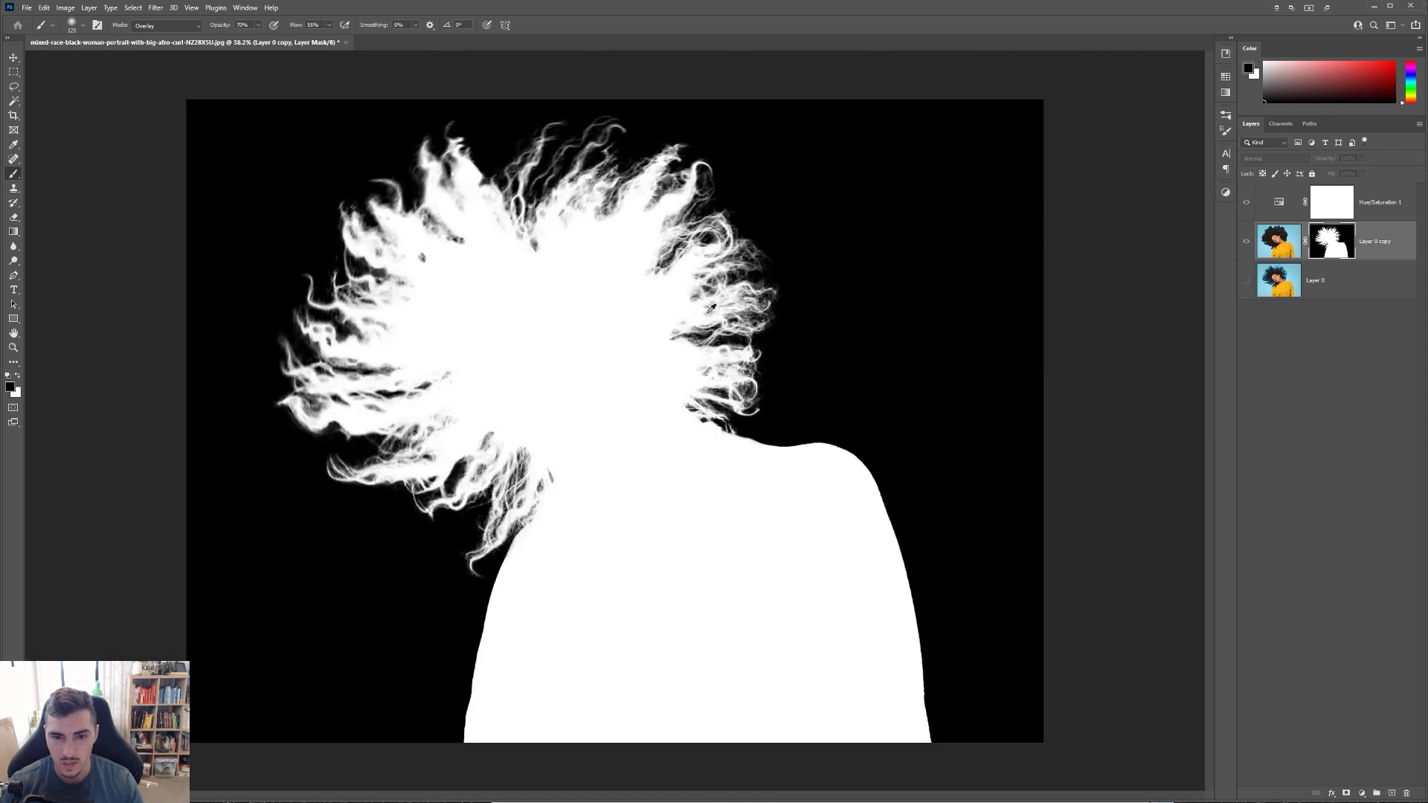
# - Paint black over the gray gaps between the hair strands at the upper left of the head
pyautogui.scroll(6, 726, 407)
pyautogui.moveTo(810, 370)
pyautogui.mouseDown()
pyautogui.moveTo(821, 376)
pyautogui.moveTo(847, 326)
pyautogui.mouseUp()
pyautogui.scroll(-2, 874, 328)
pyautogui.moveTo(552, 228); pyautogui.dragTo(975, 567)
pyautogui.moveTo(567, 206); pyautogui.dragTo(583, 202)
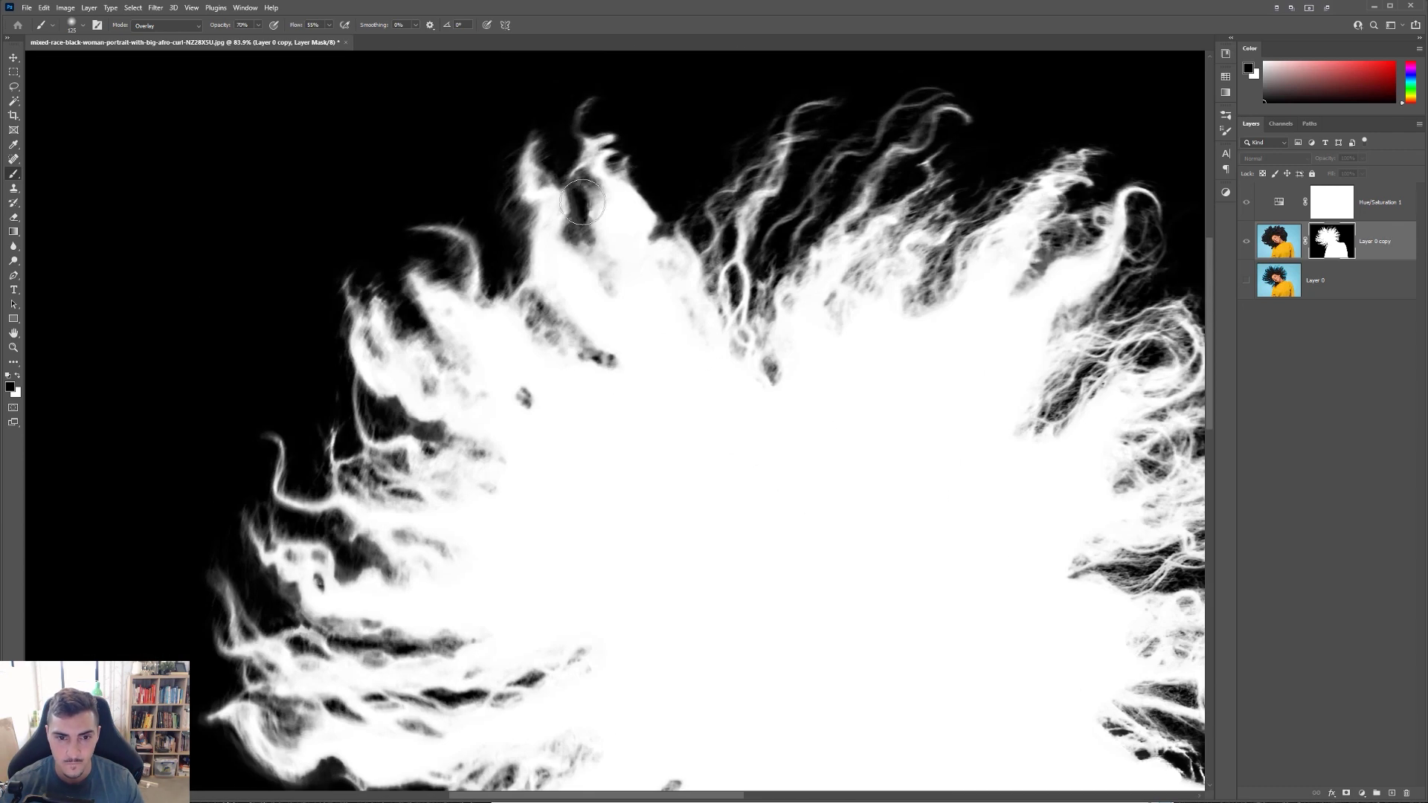
pyautogui.moveTo(569, 272)
pyautogui.mouseDown()
pyautogui.moveTo(532, 306)
pyautogui.moveTo(548, 293)
pyautogui.mouseUp()
pyautogui.scroll(-4, 546, 290)
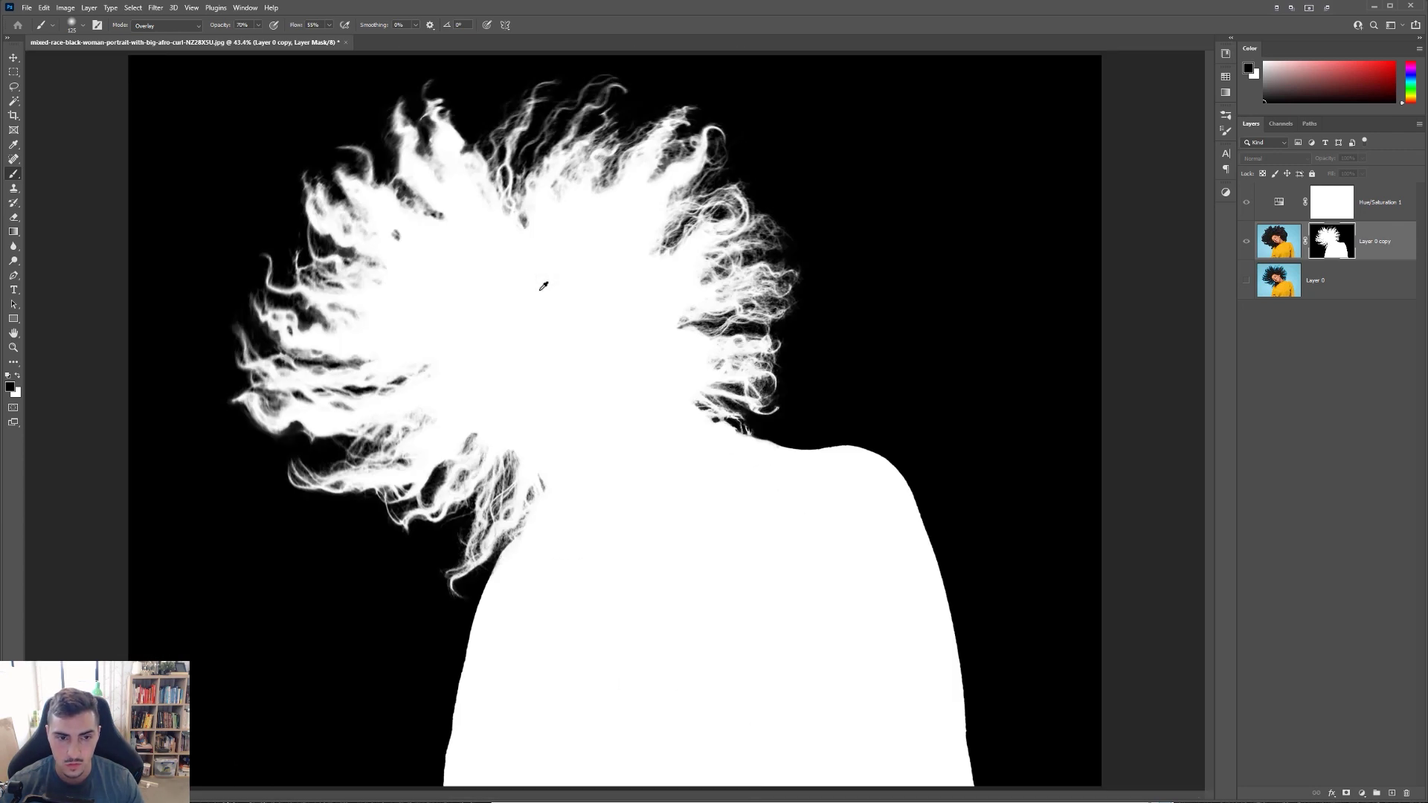
# - Leave the mask-only view and examine the cutout's hair edges against the transparent background
pyautogui.keyDown('alt'); pyautogui.click(1342, 248); pyautogui.keyUp('alt')
pyautogui.scroll(-3, 811, 321)
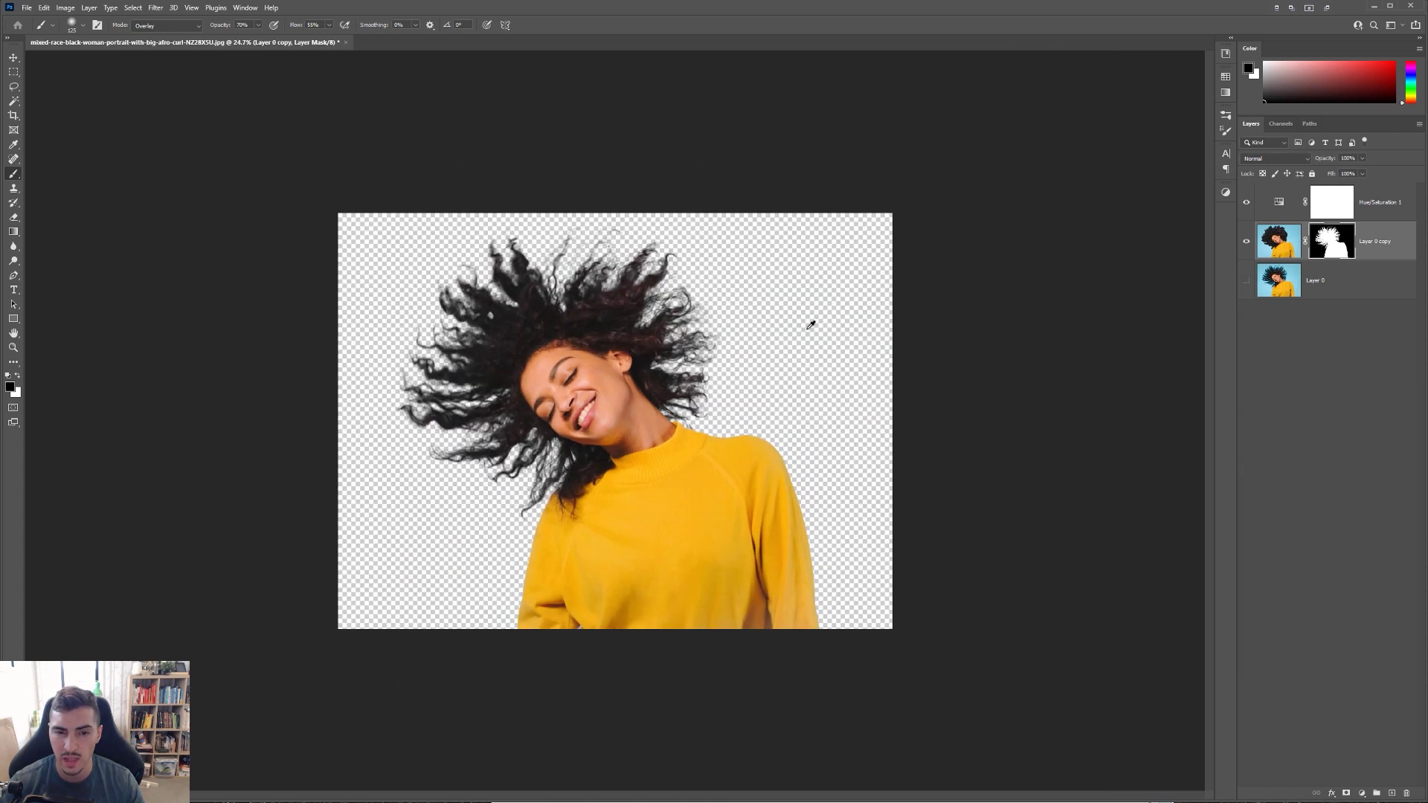
pyautogui.scroll(3, 611, 232)
pyautogui.scroll(3, 283, 168)
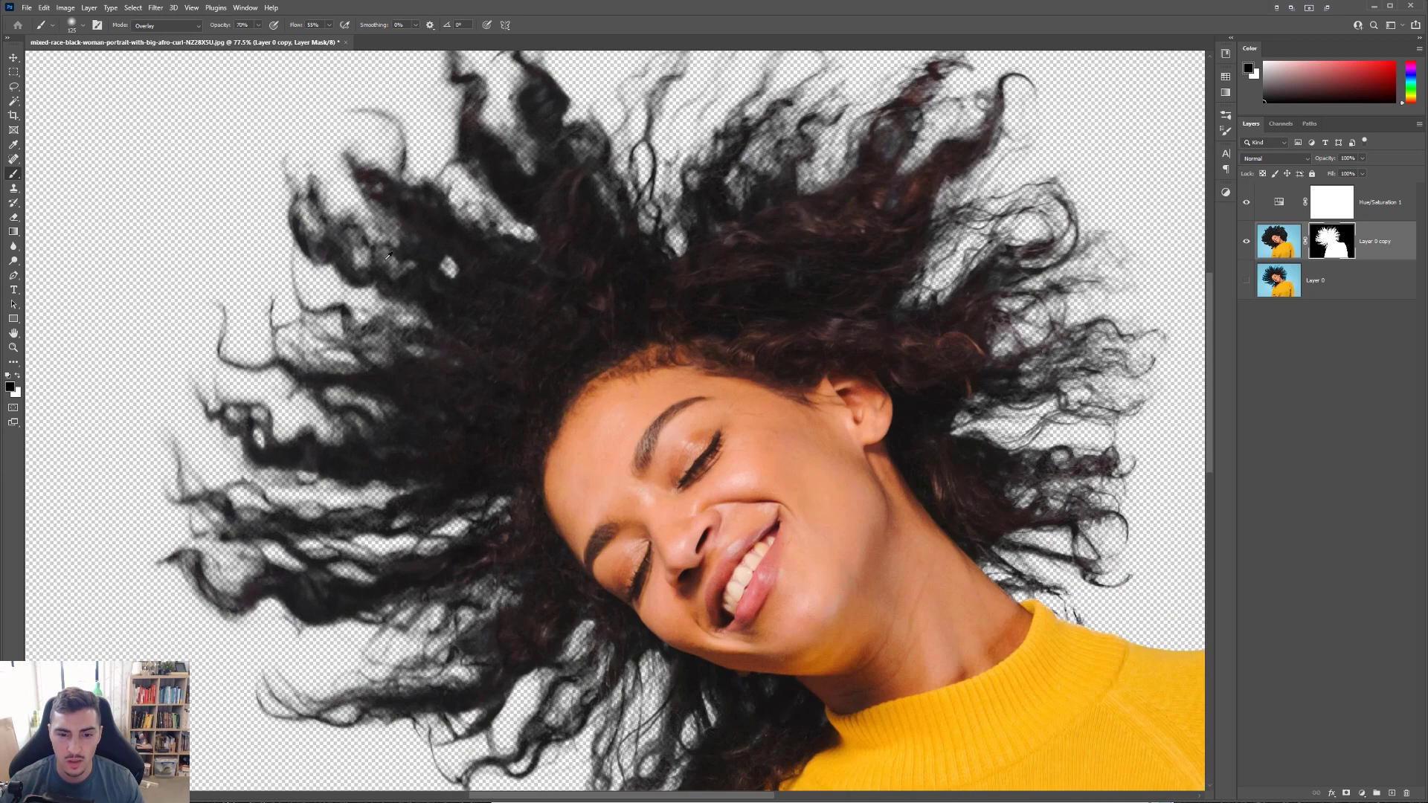
pyautogui.scroll(-3, 388, 256)
# - Add a Solid Color fill layer in deep blue, #1034eb
pyautogui.click(1362, 793)
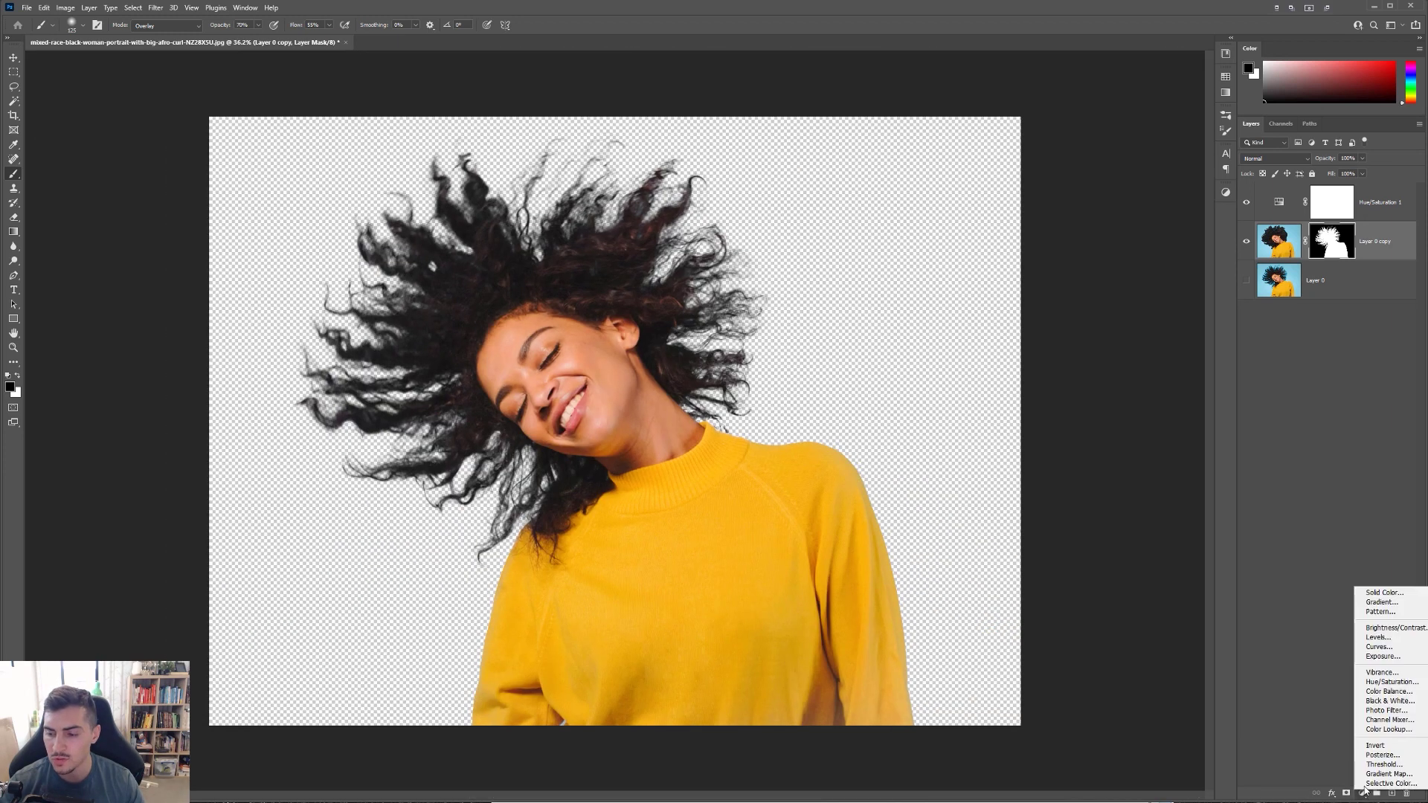
pyautogui.click(1386, 593)
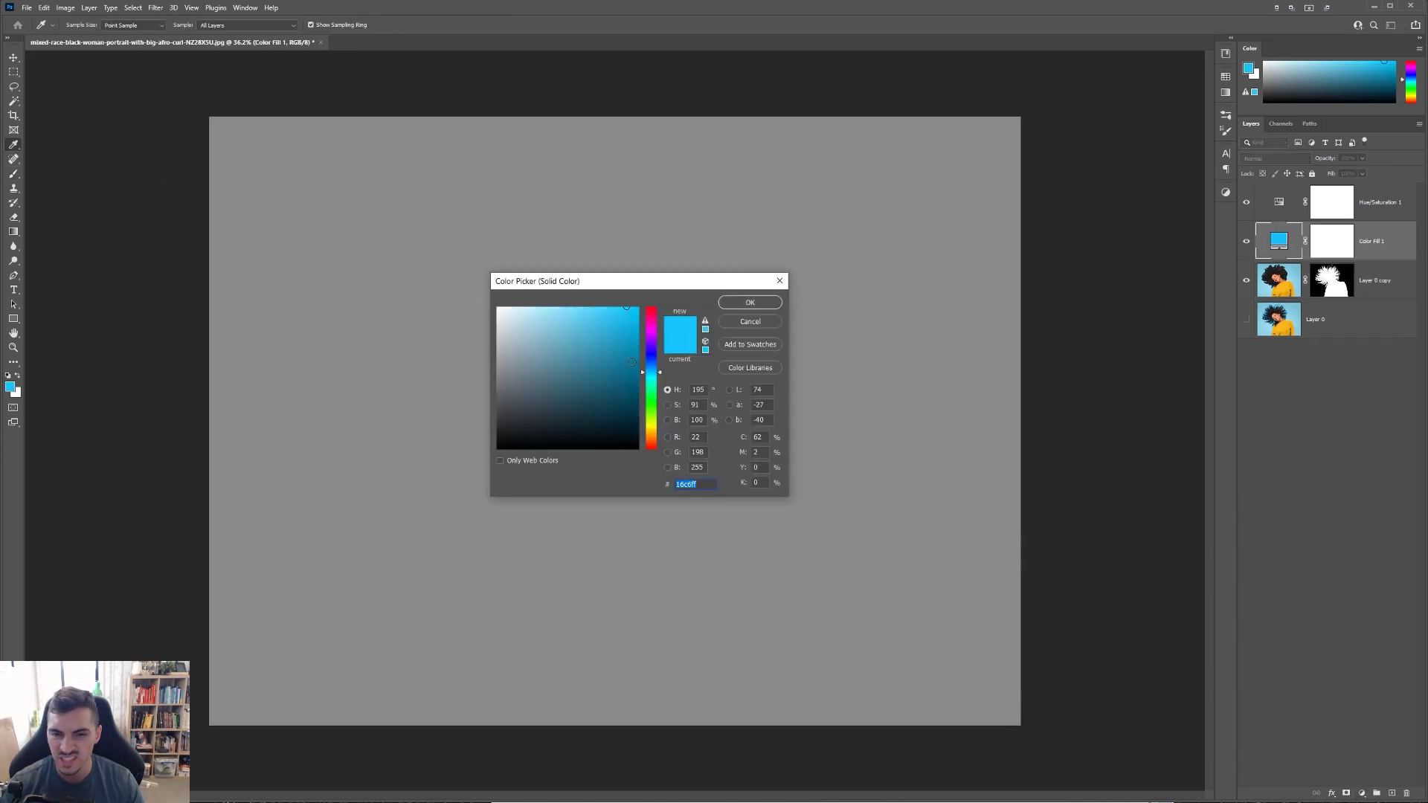
pyautogui.moveTo(654, 365)
pyautogui.mouseDown()
pyautogui.moveTo(613, 395)
pyautogui.moveTo(613, 325)
pyautogui.moveTo(630, 318)
pyautogui.mouseUp()
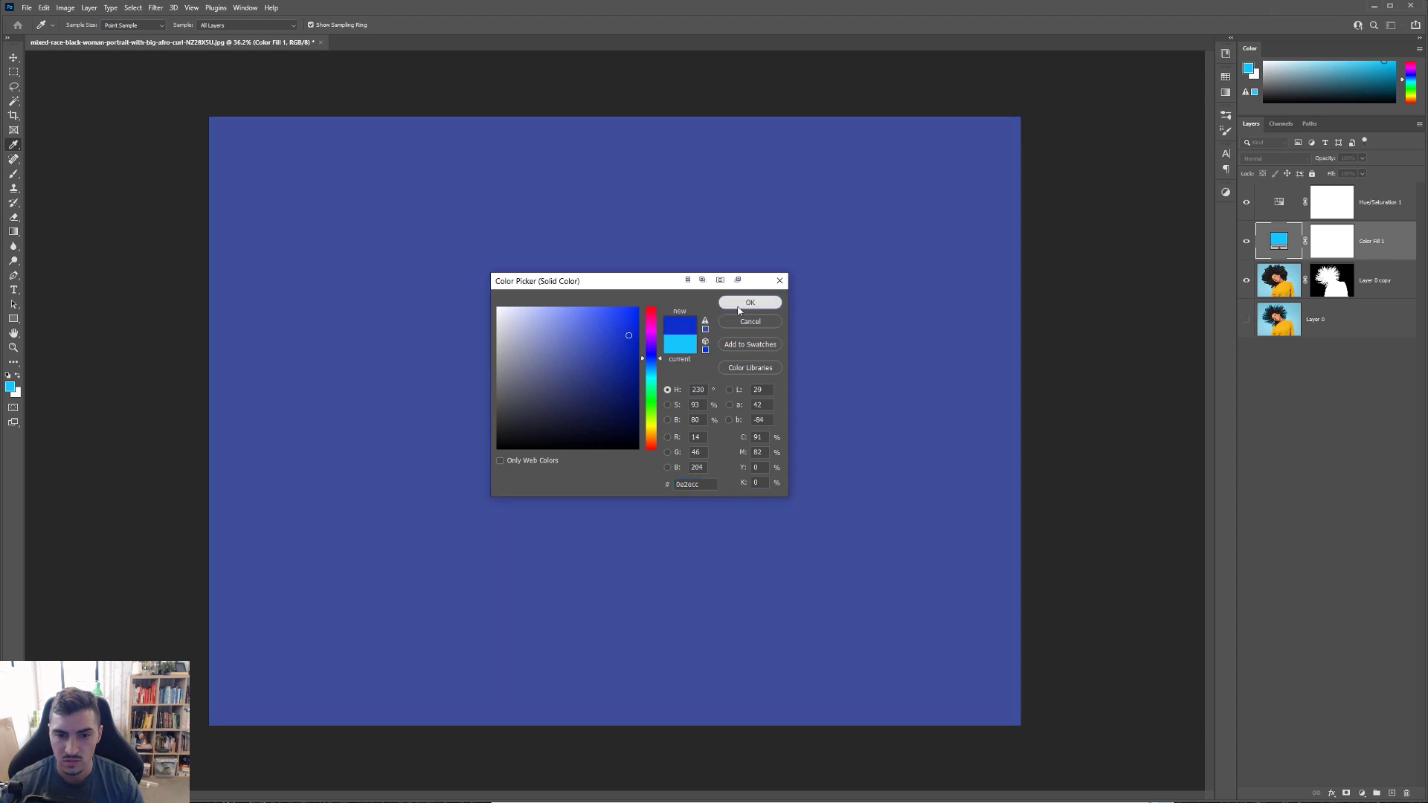
pyautogui.click(750, 302)
# - Move the blue fill layer beneath the cutout layer and clip the Hue/Saturation adjustment to the cutout
pyautogui.press('b')
pyautogui.moveTo(1283, 221); pyautogui.dragTo(1279, 301)
pyautogui.keyDown('alt'); pyautogui.click(1292, 220); pyautogui.keyUp('alt')
# - Examine the hair edges all around the head against the blue background for leftover fringing or haze
pyautogui.scroll(-2, 810, 282)
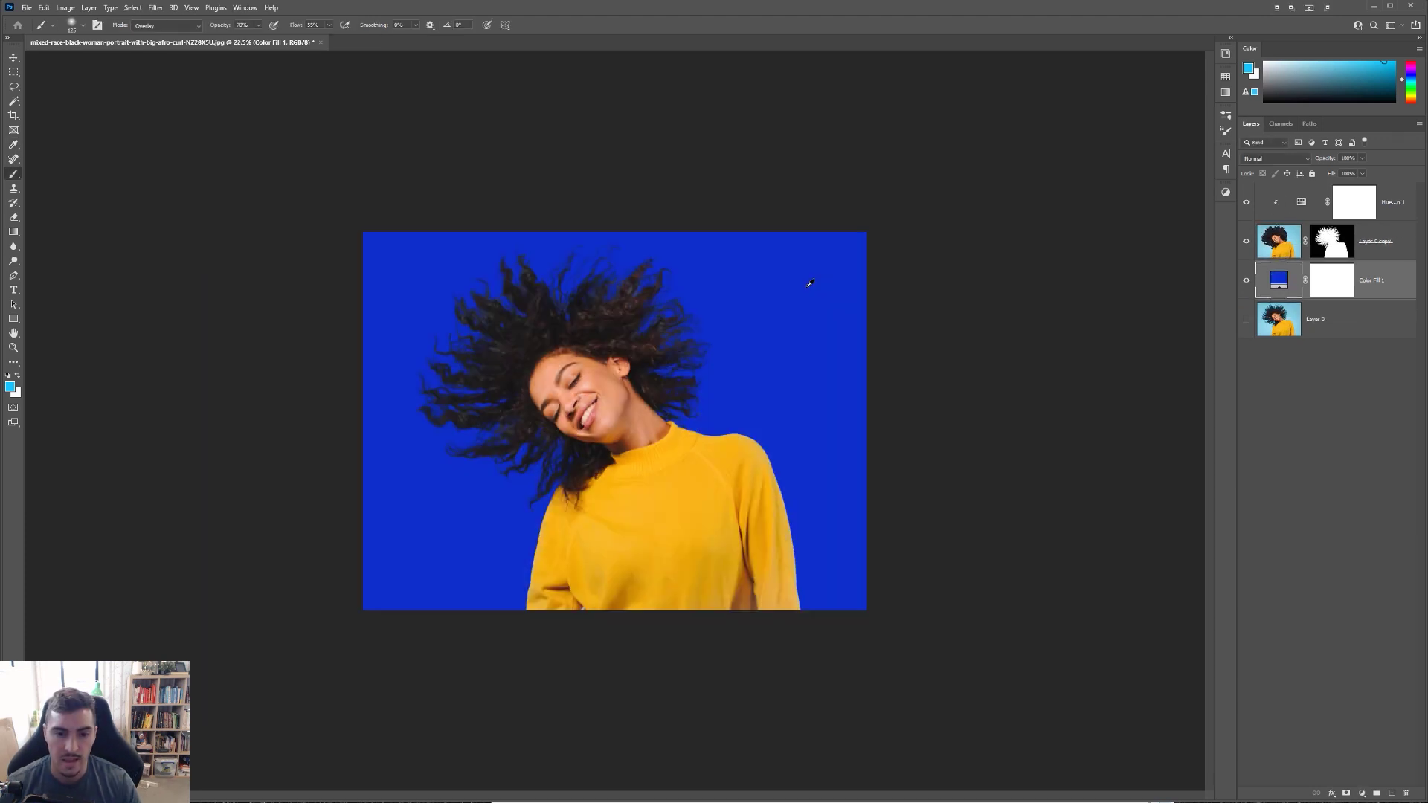
pyautogui.scroll(8, 478, 419)
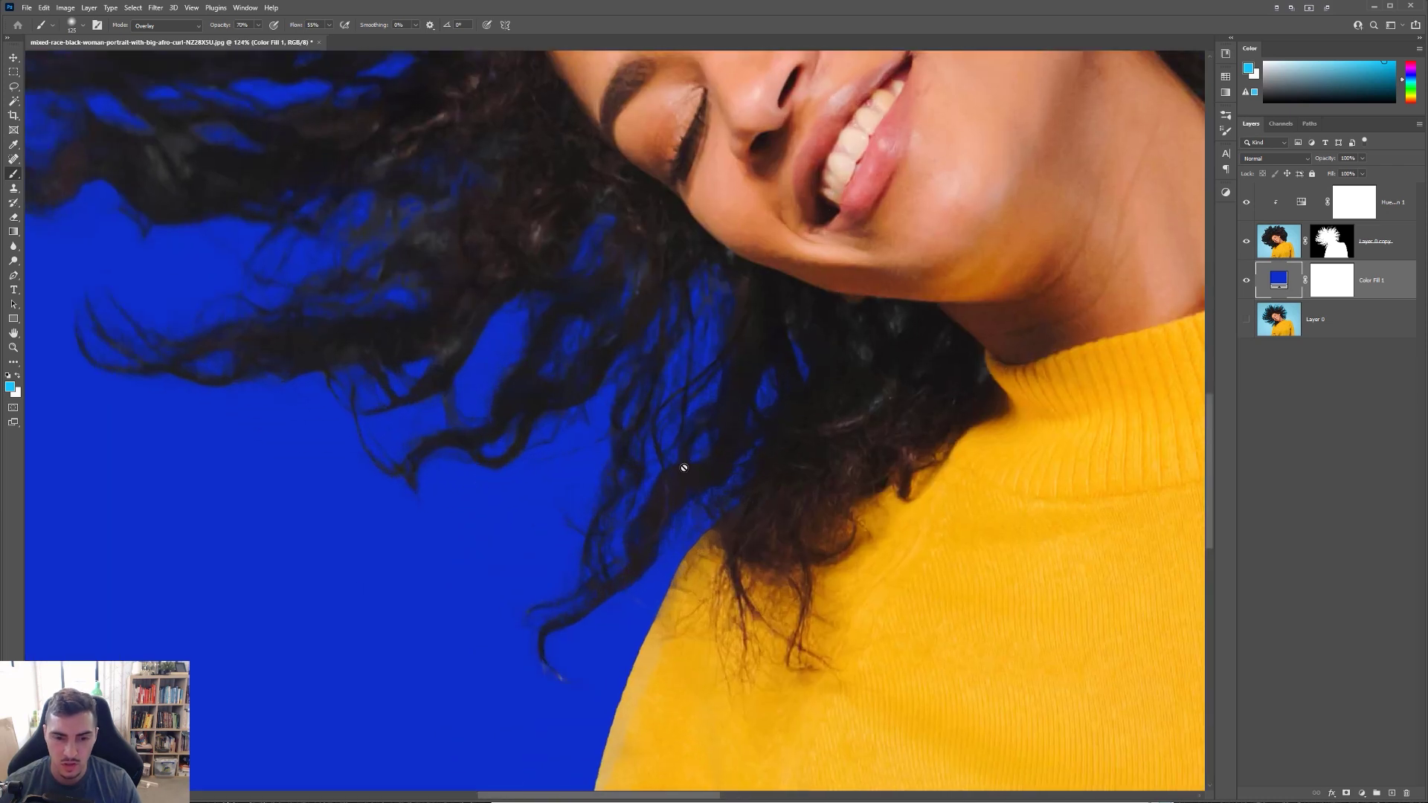
pyautogui.moveTo(708, 461); pyautogui.dragTo(969, 682)
pyautogui.moveTo(650, 225); pyautogui.dragTo(679, 561)
pyautogui.scroll(-3, 640, 375)
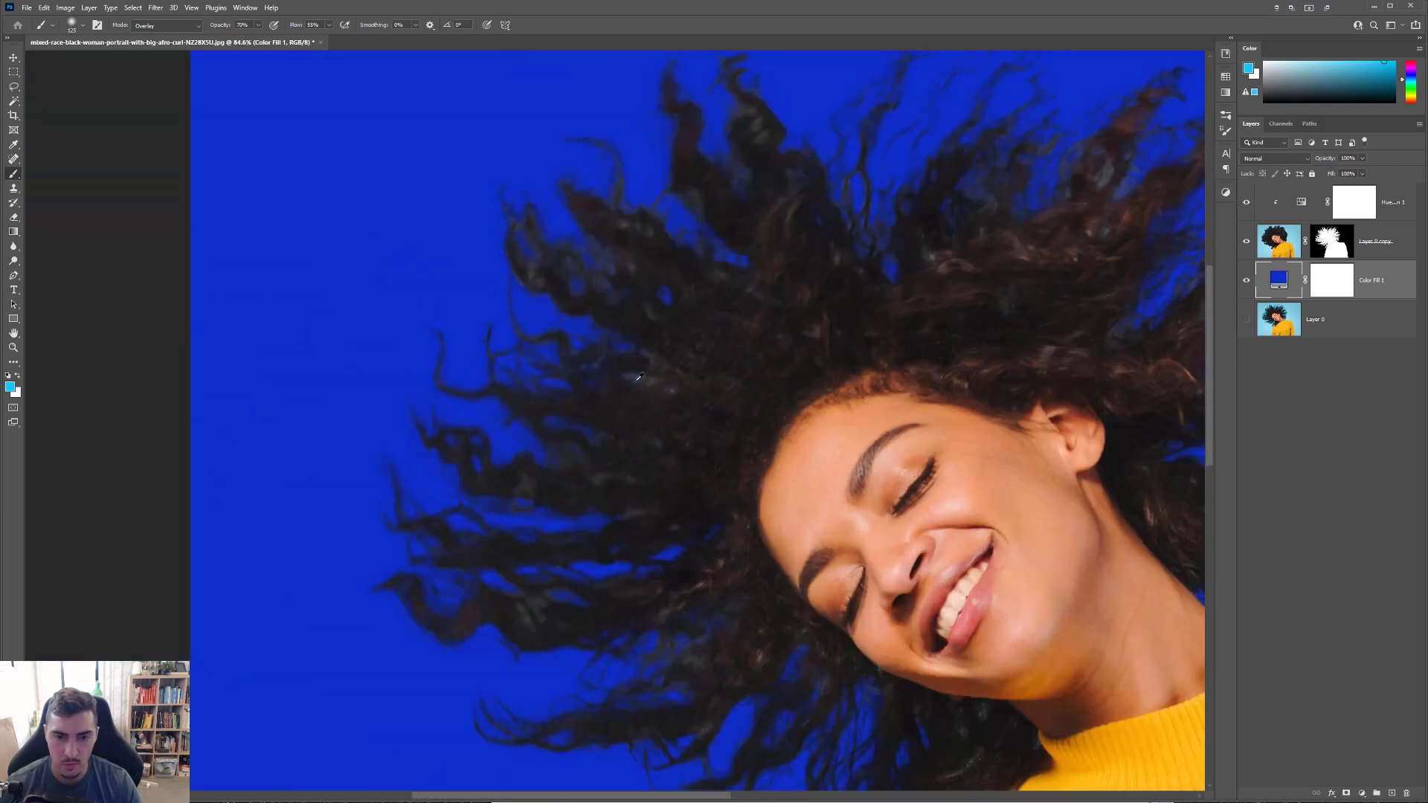
pyautogui.scroll(-3, 639, 374)
pyautogui.moveTo(997, 277); pyautogui.dragTo(852, 347)
pyautogui.scroll(3, 963, 349)
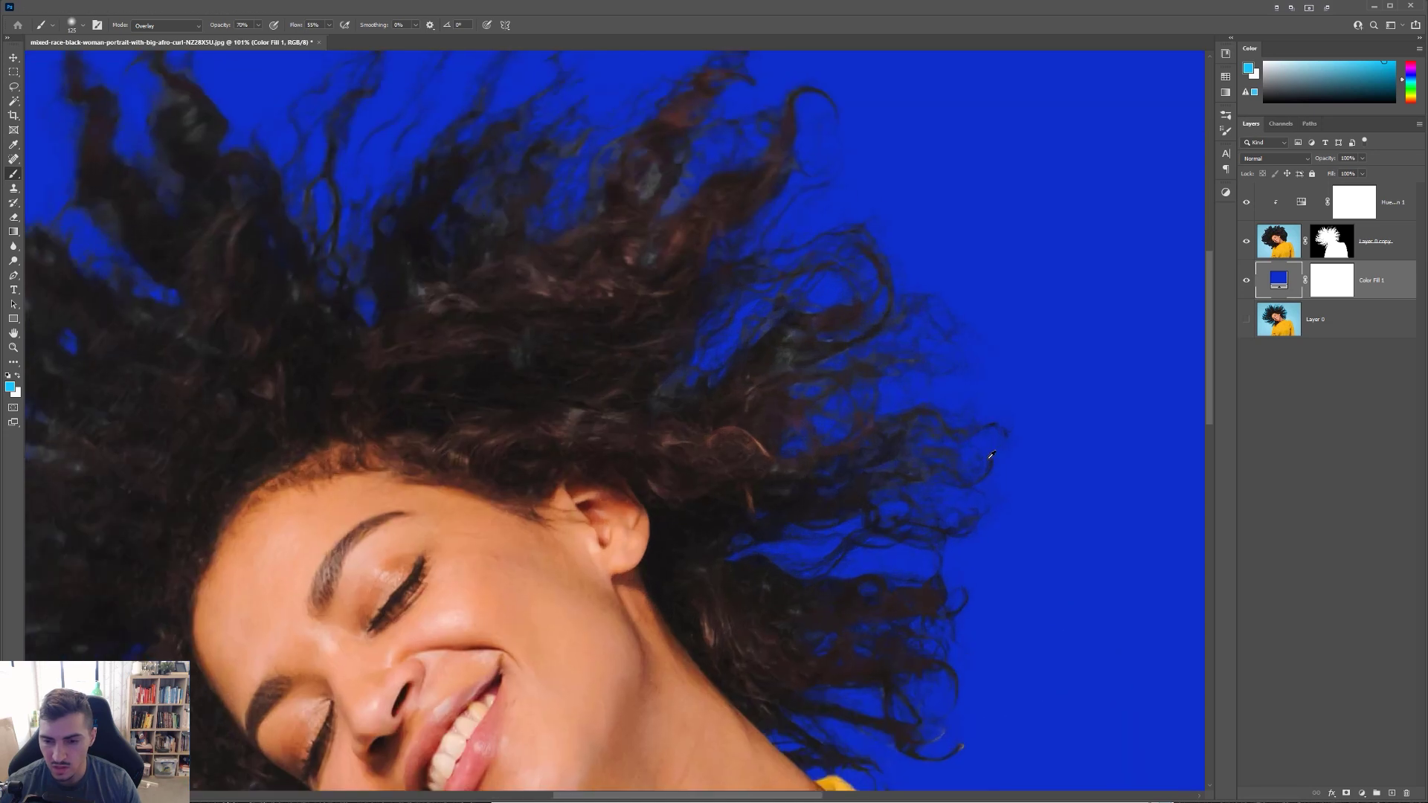
pyautogui.scroll(-4, 1087, 395)
pyautogui.scroll(2, 1156, 251)
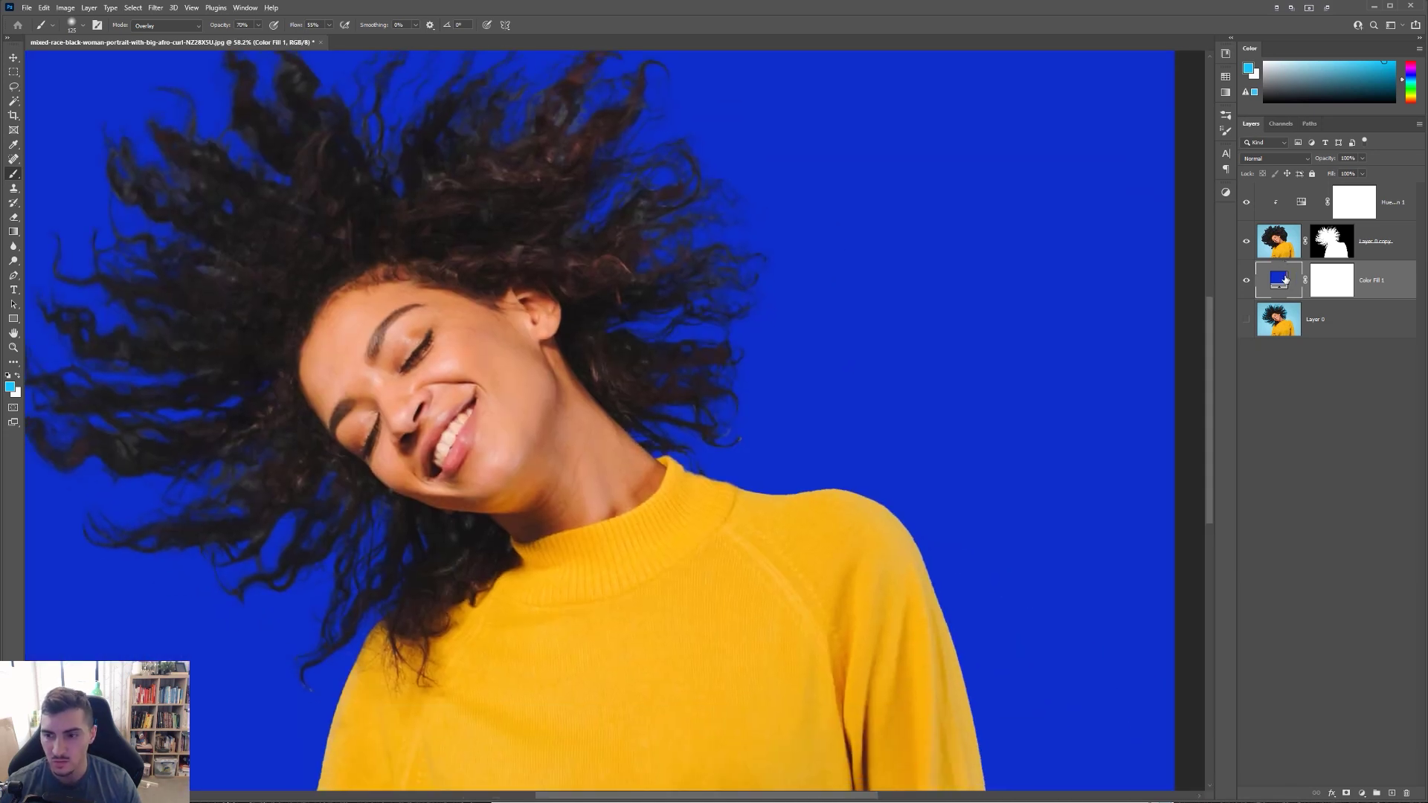
# - Change the fill layer's color to white, #ffffff, and check the hair edges beside the neck
pyautogui.doubleClick(1286, 280)
pyautogui.write('ffffff')
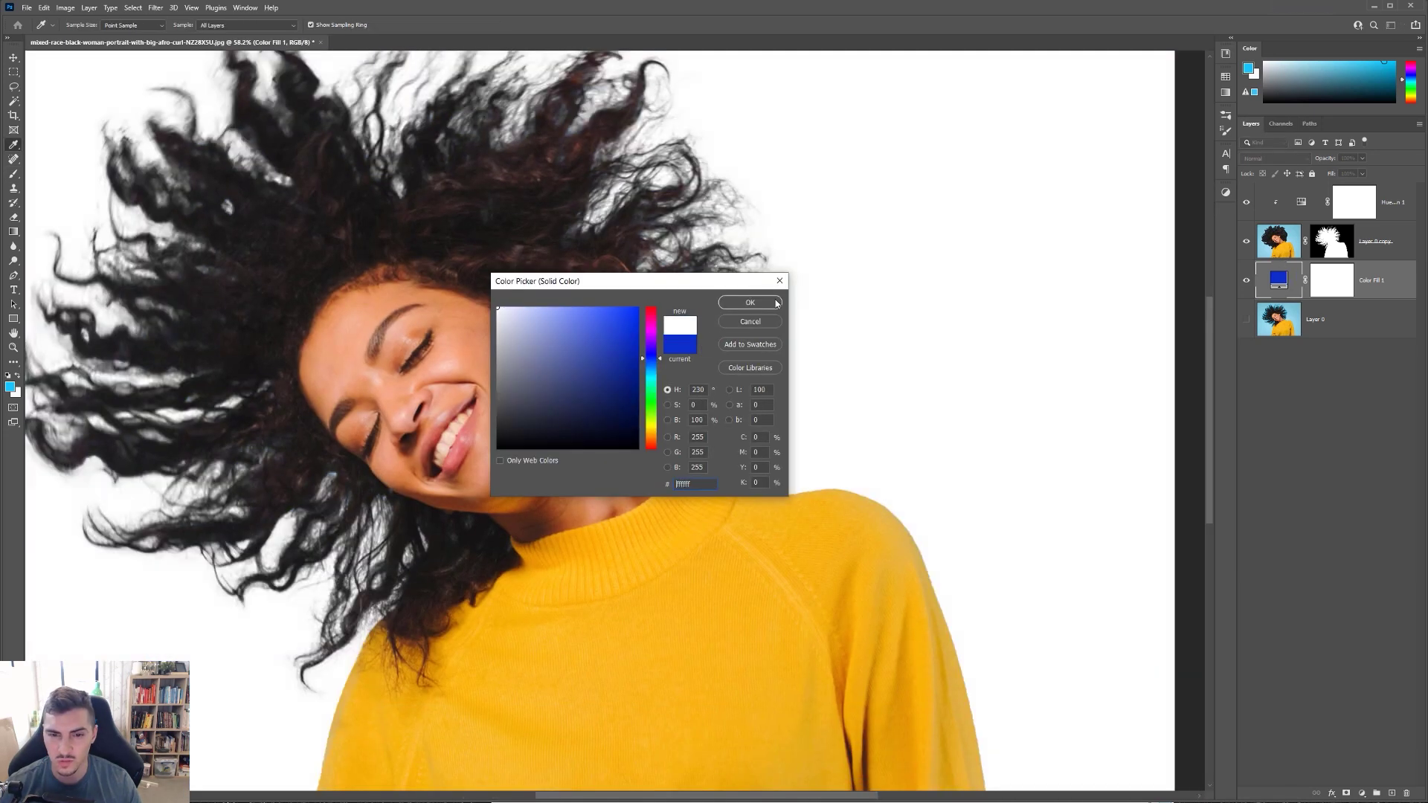
pyautogui.click(750, 303)
pyautogui.scroll(-2, 798, 395)
pyautogui.scroll(5, 798, 396)
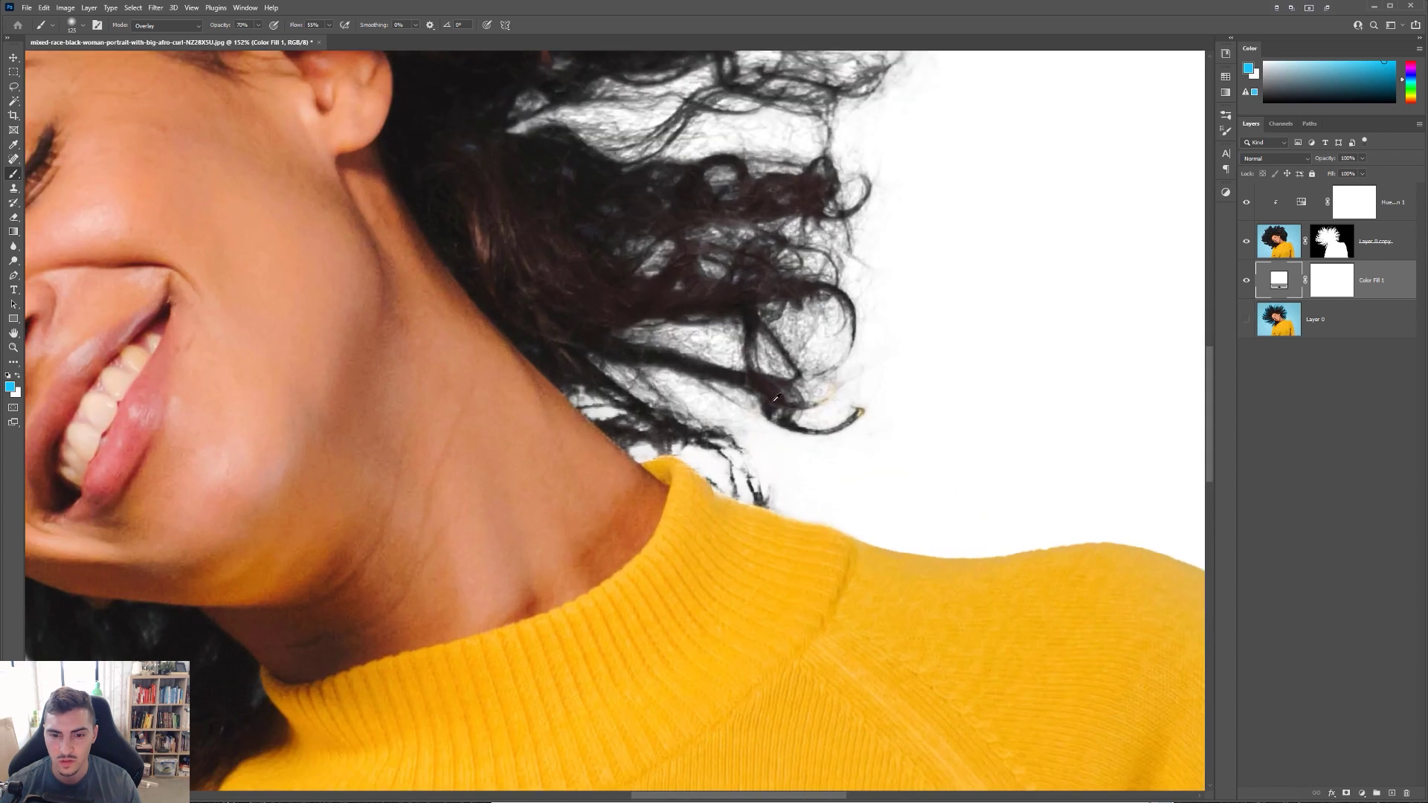
pyautogui.scroll(-5, 891, 410)
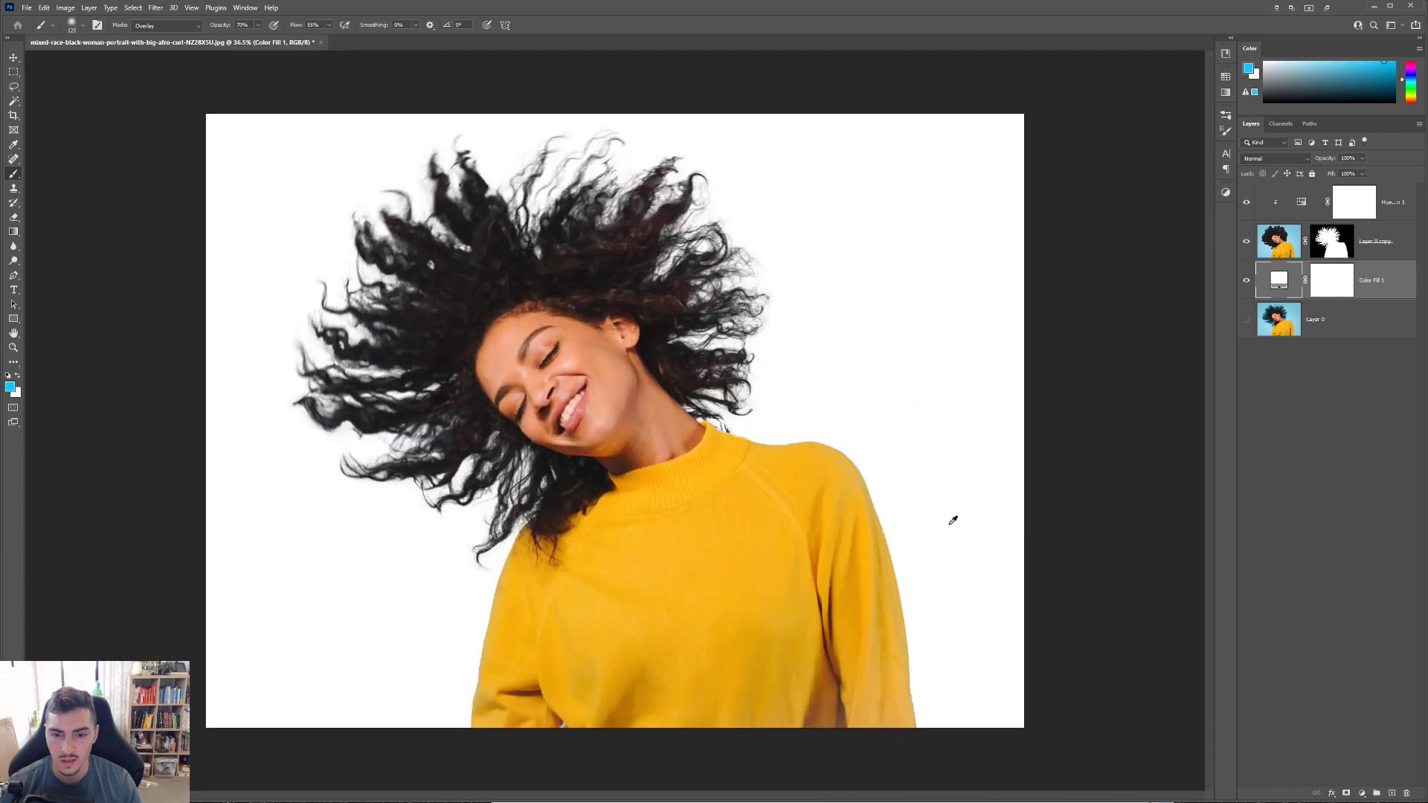